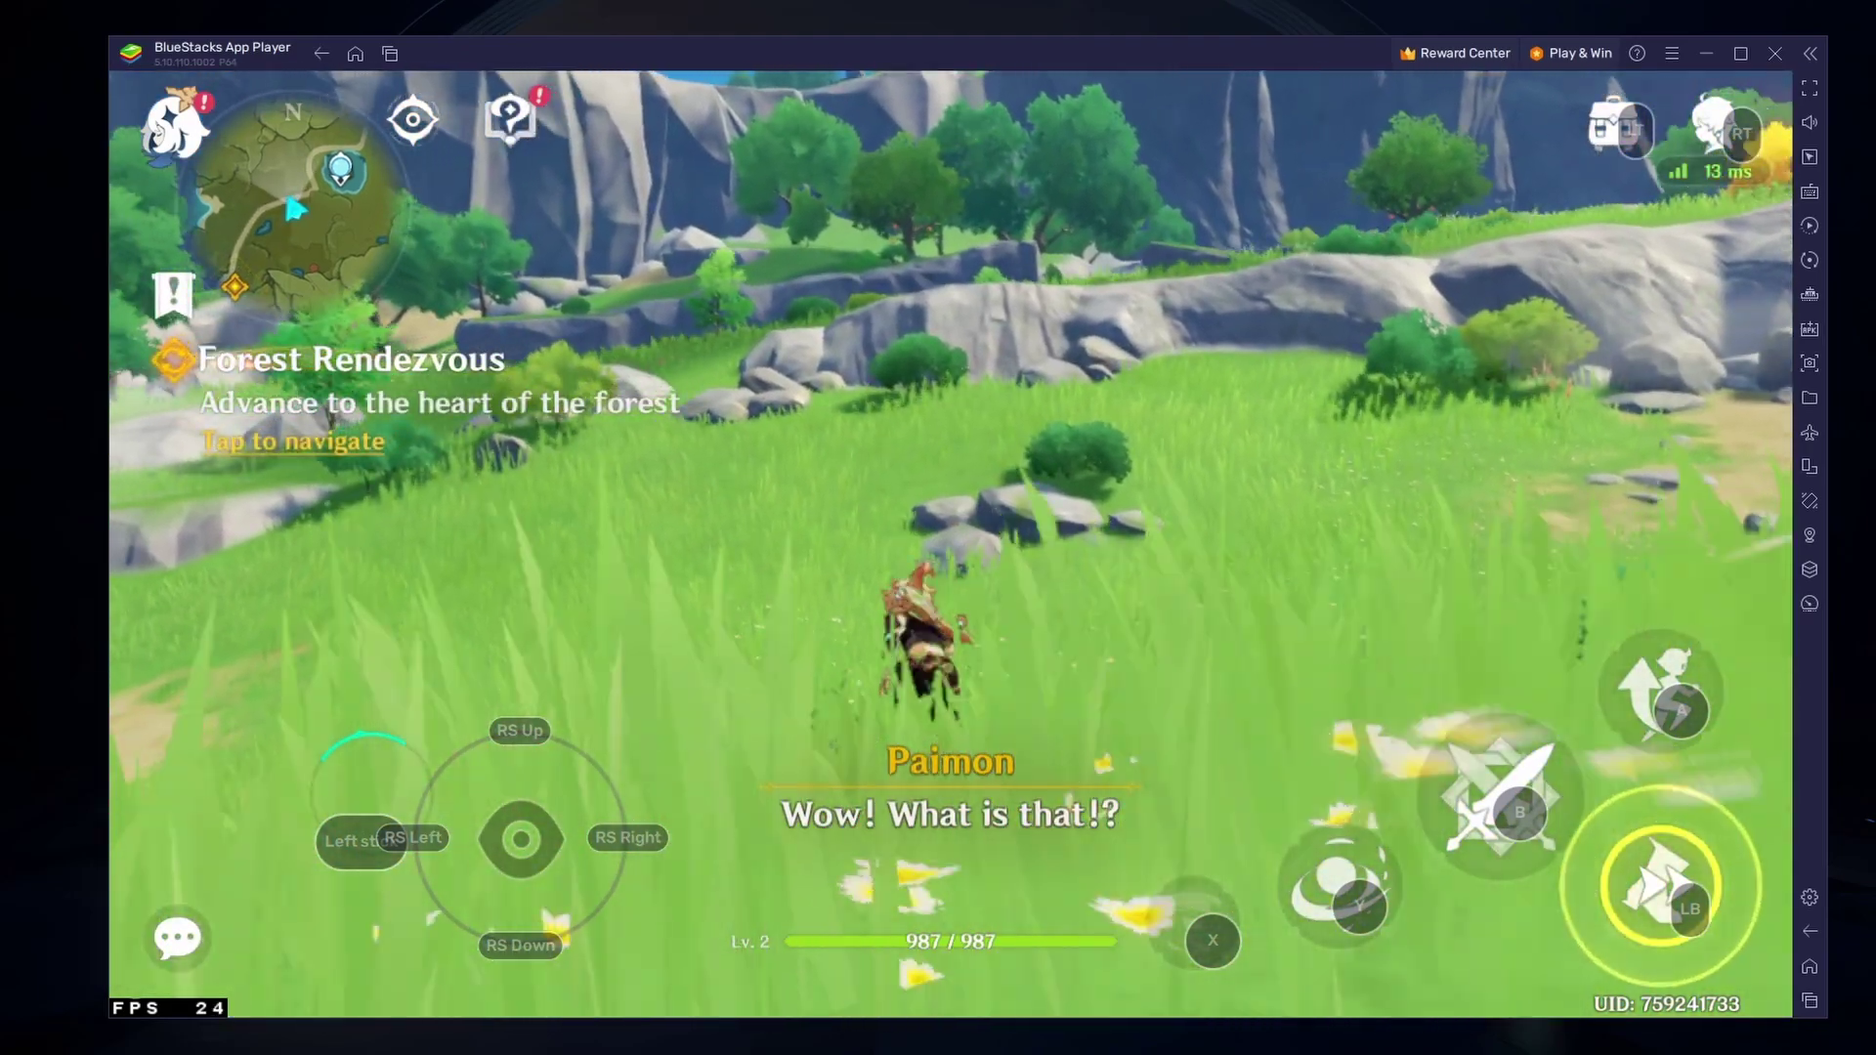
Run the character across the grassy hillside in Genshin Impact and return to the emulator's home screen.
{"action": "key", "text": "w"}
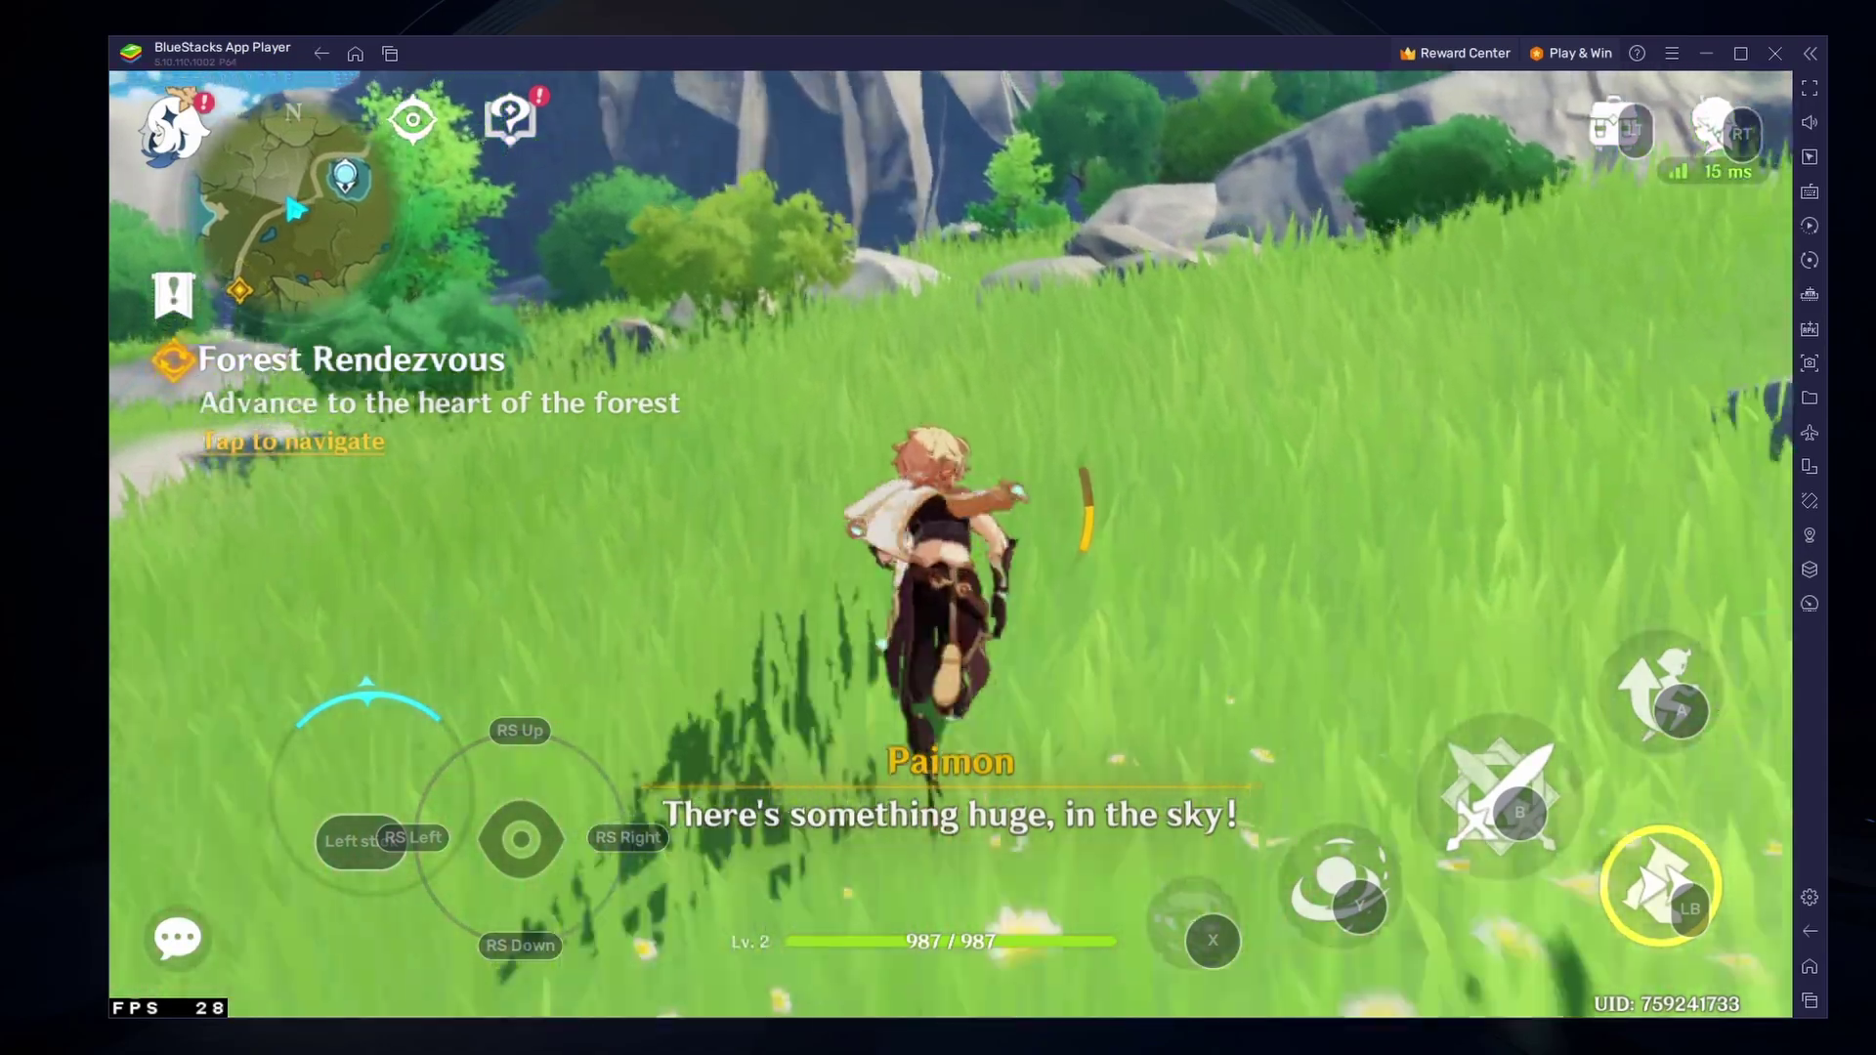
{"action": "key", "text": "a"}
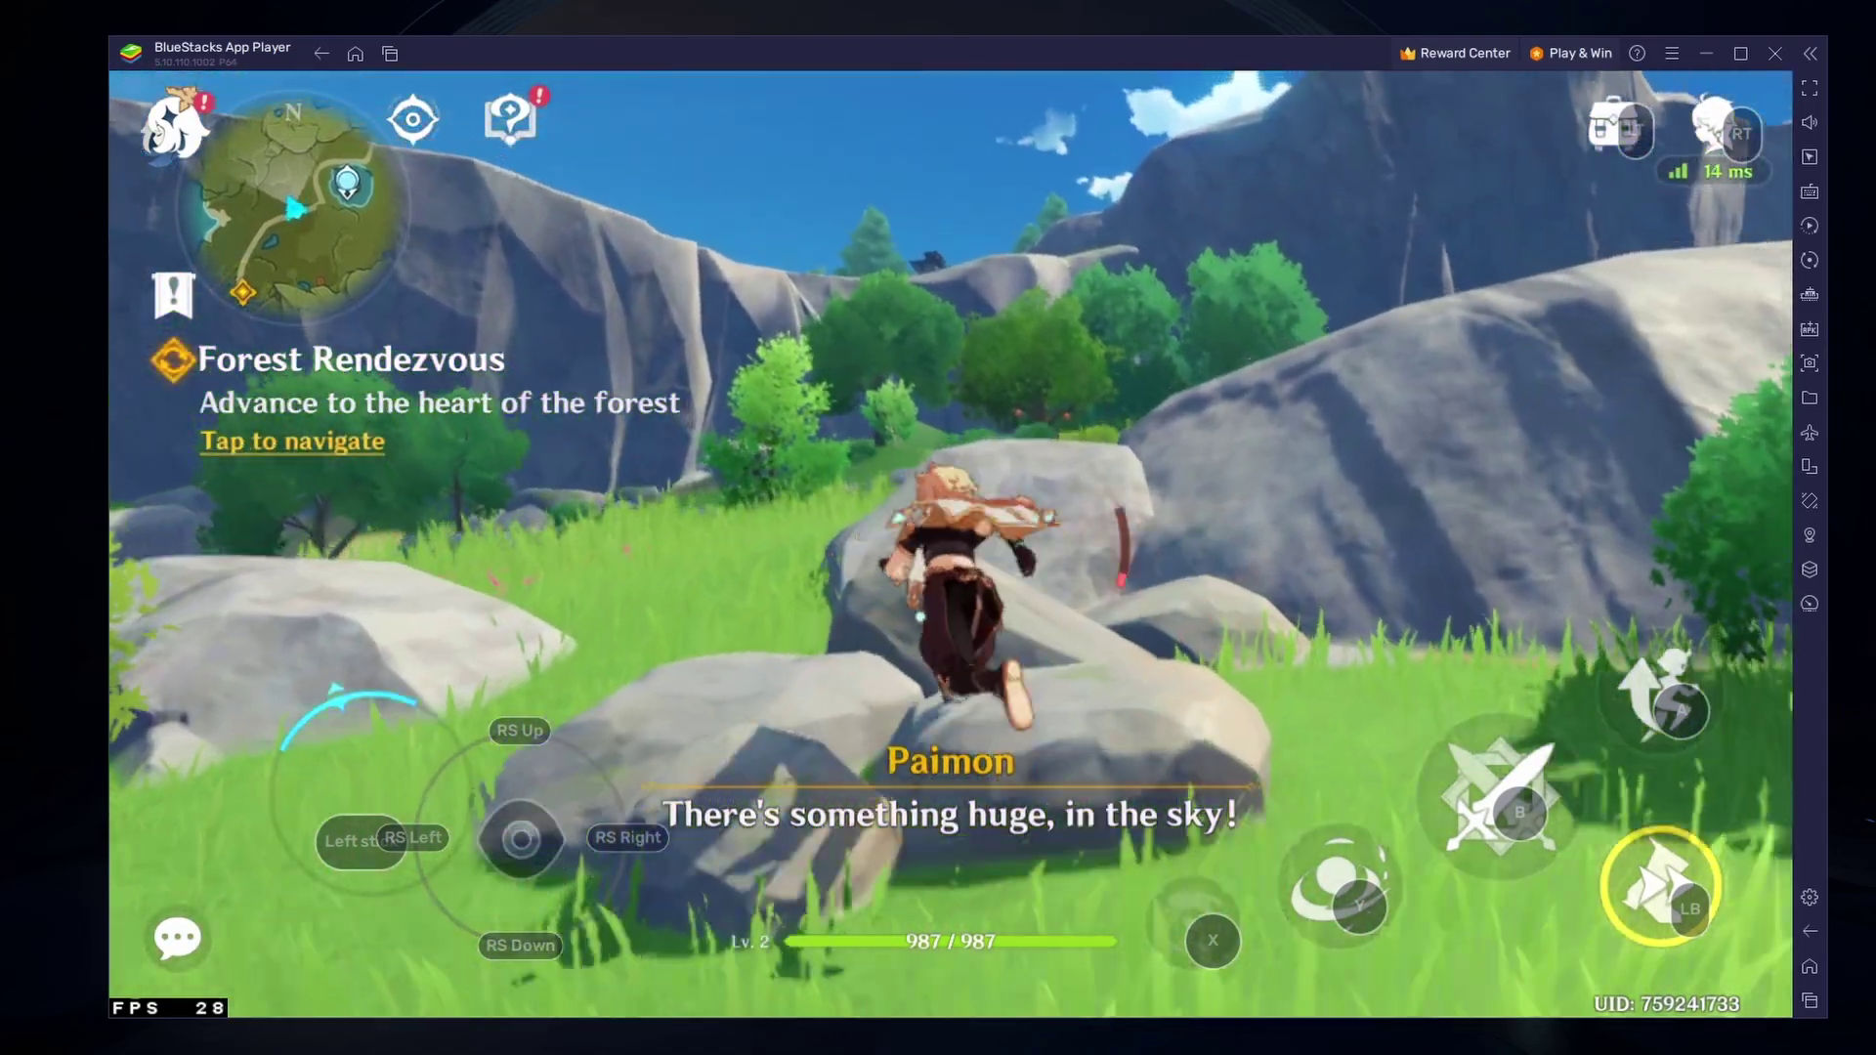
{"action": "key", "text": "a"}
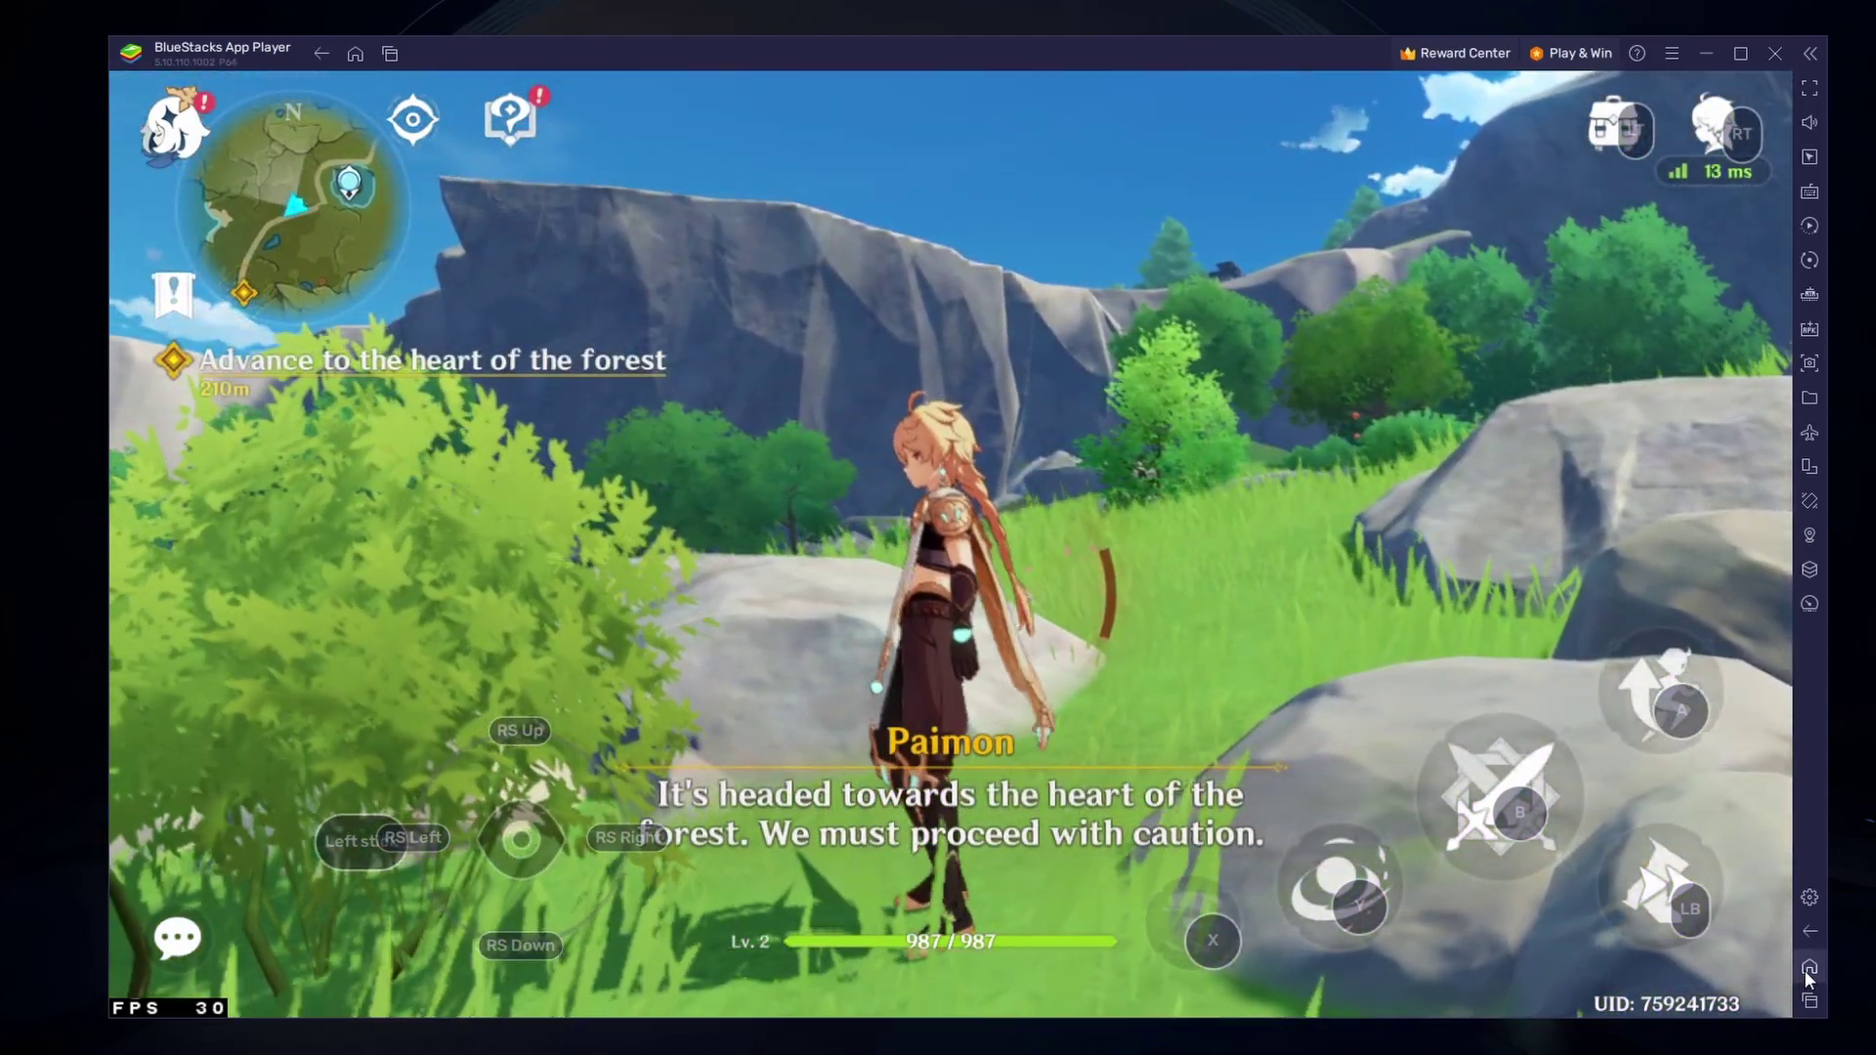
{"action": "left_click", "coordinate": [1804, 971]}
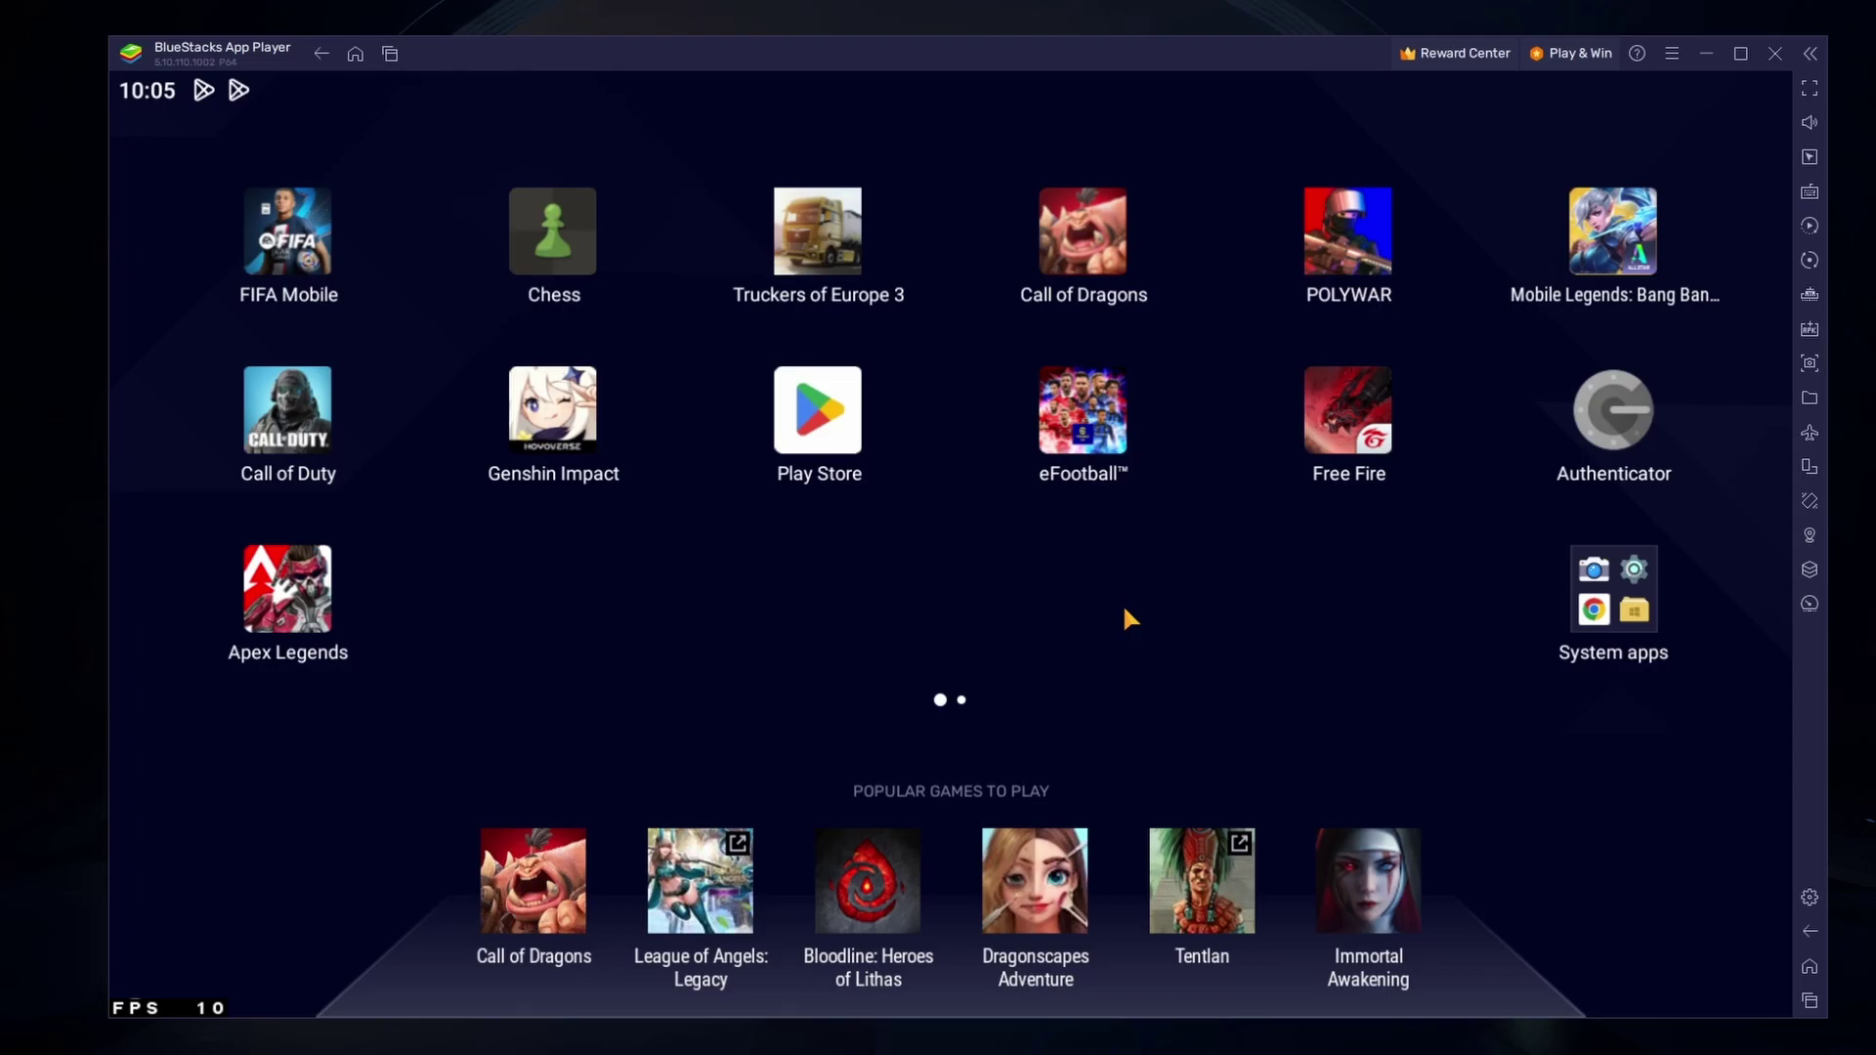
Switch to the Chrome browser and download the BlueStacks 5 installer from the BlueStacks website.
{"action": "left_click", "coordinate": [1705, 54]}
{"action": "mouse_move", "coordinate": [684, 1035]}
{"action": "left_click", "coordinate": [752, 1006]}
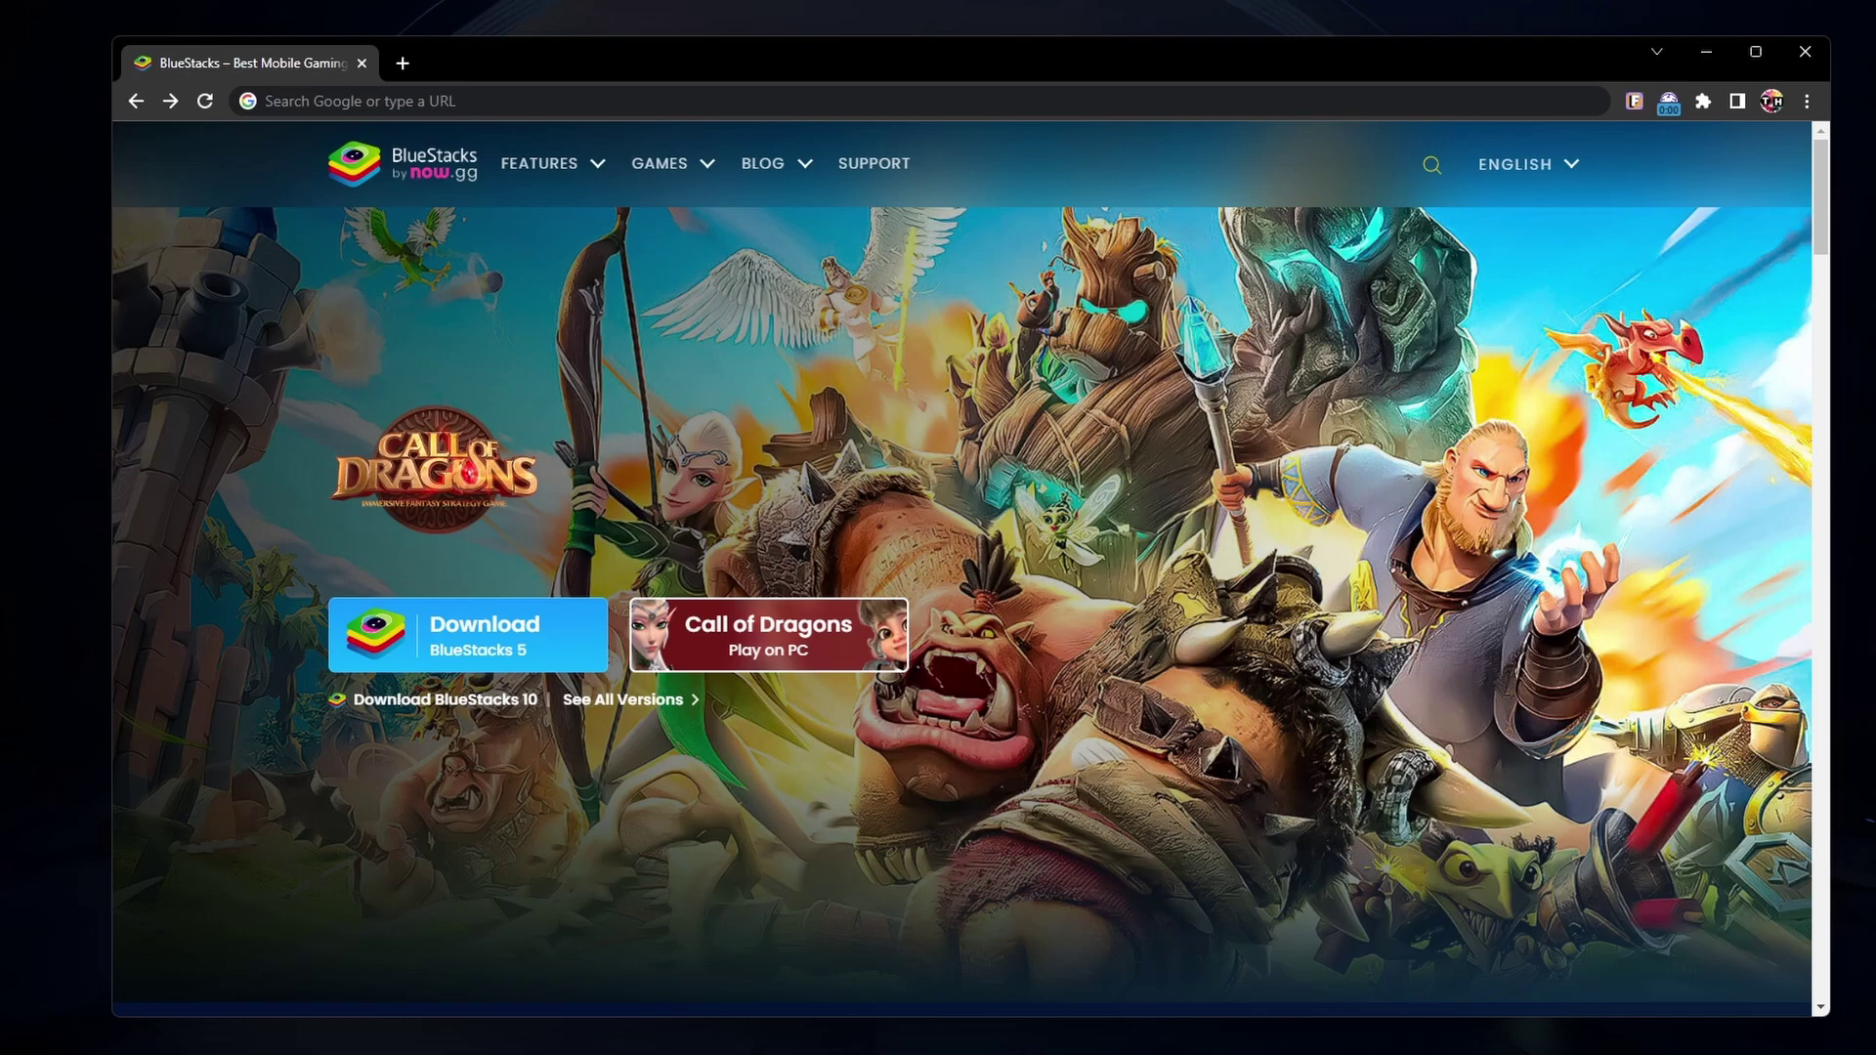
{"action": "left_click", "coordinate": [426, 642]}
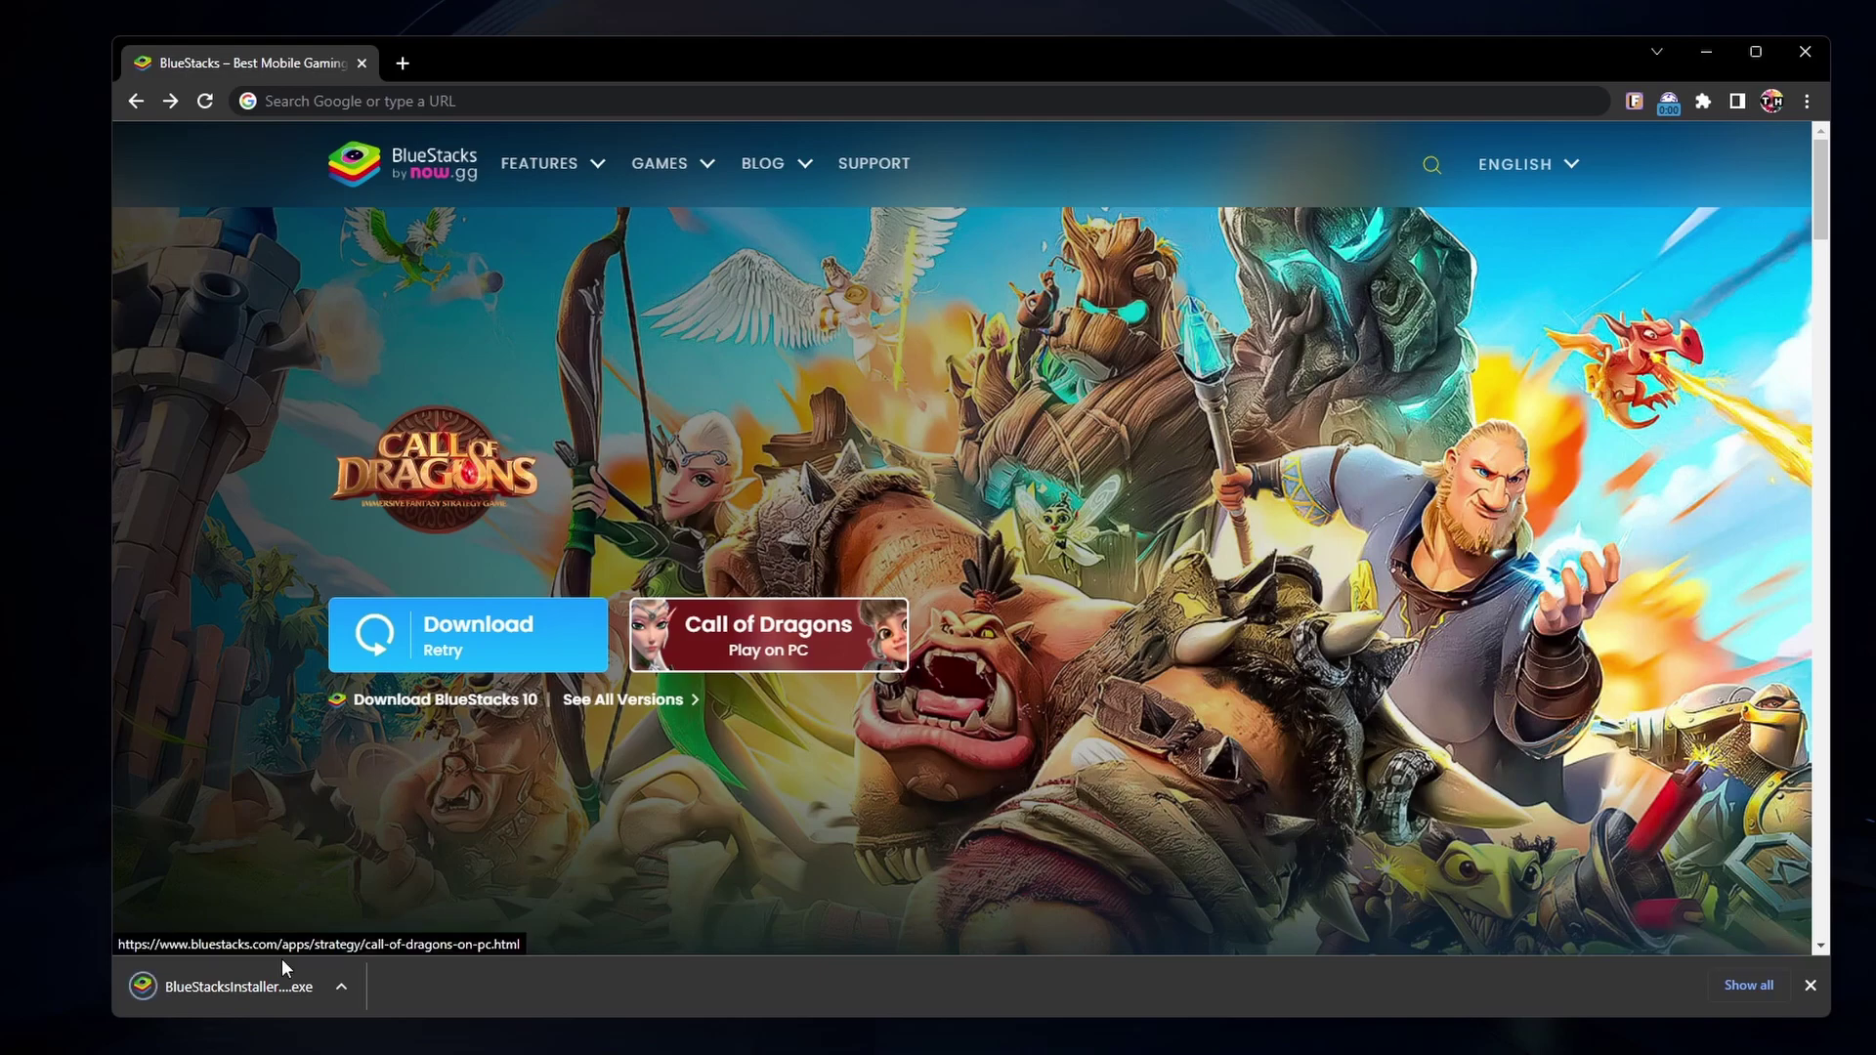
Open the downloaded BlueStacks installer file and minimize the browser window.
{"action": "left_click", "coordinate": [342, 985]}
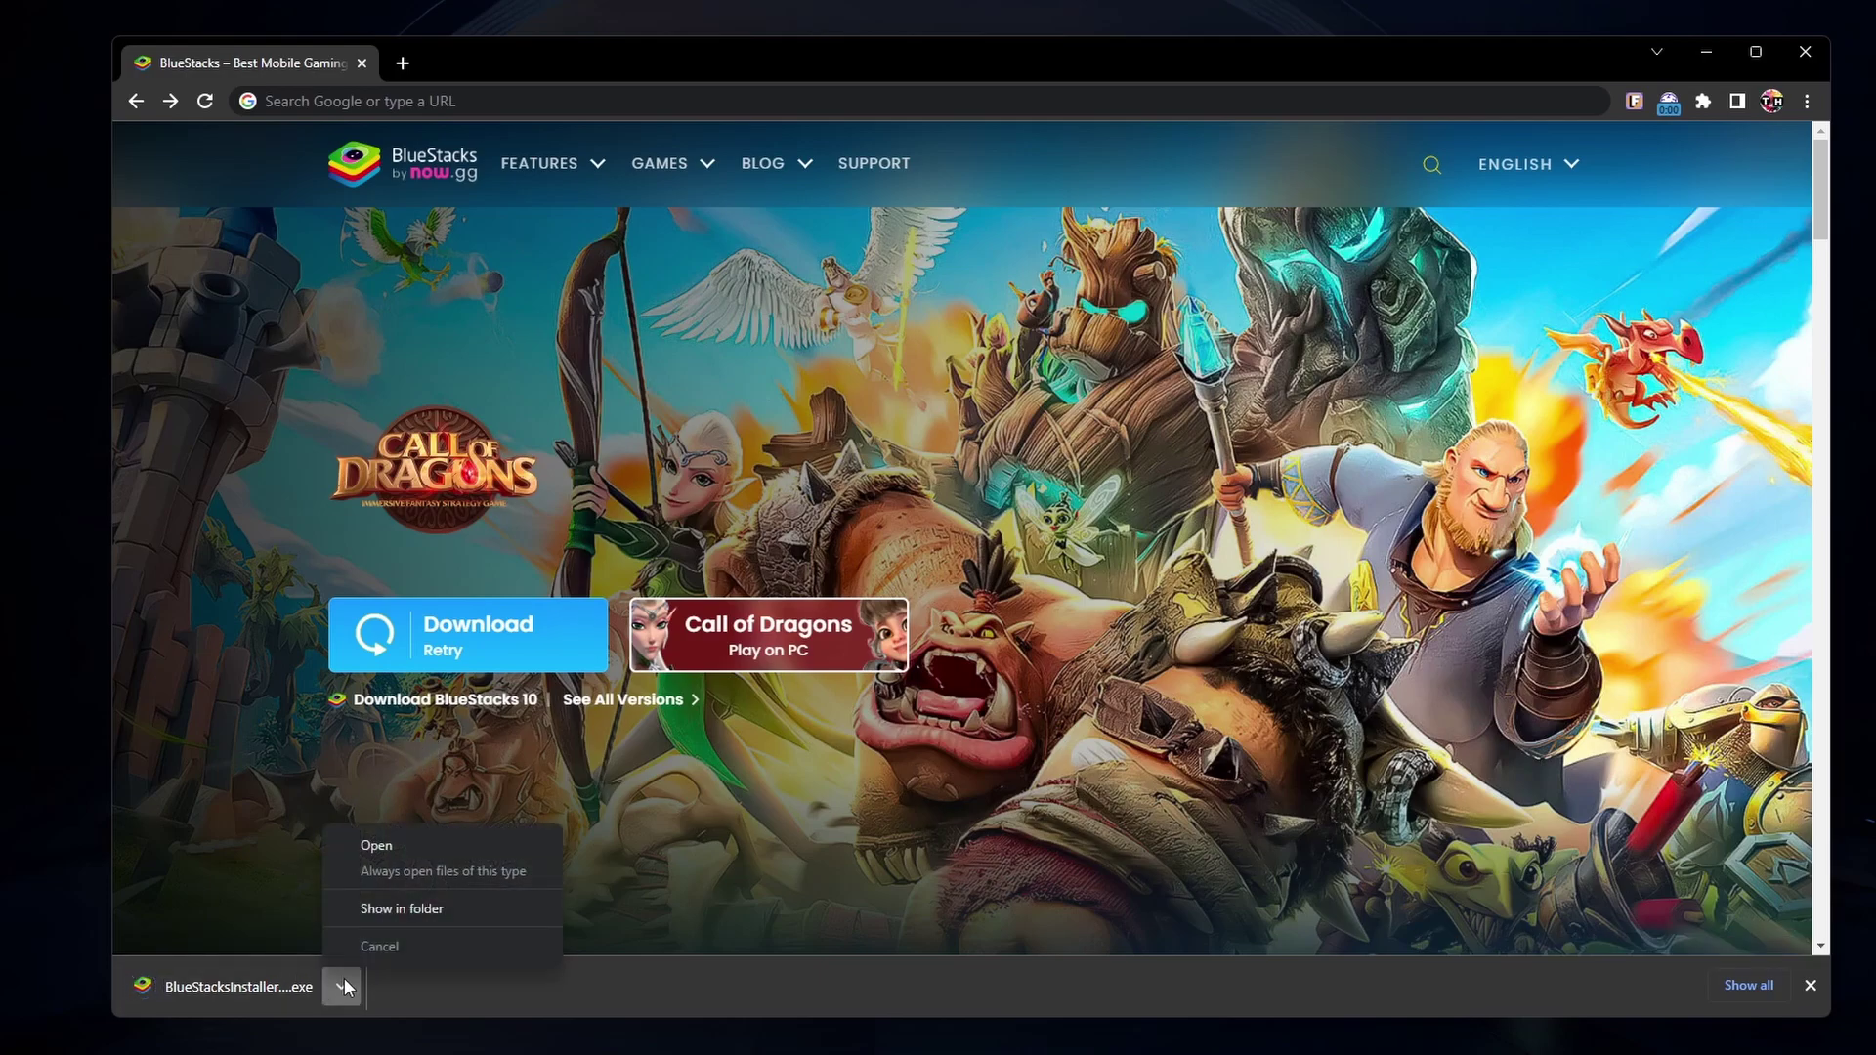
{"action": "left_click", "coordinate": [371, 846]}
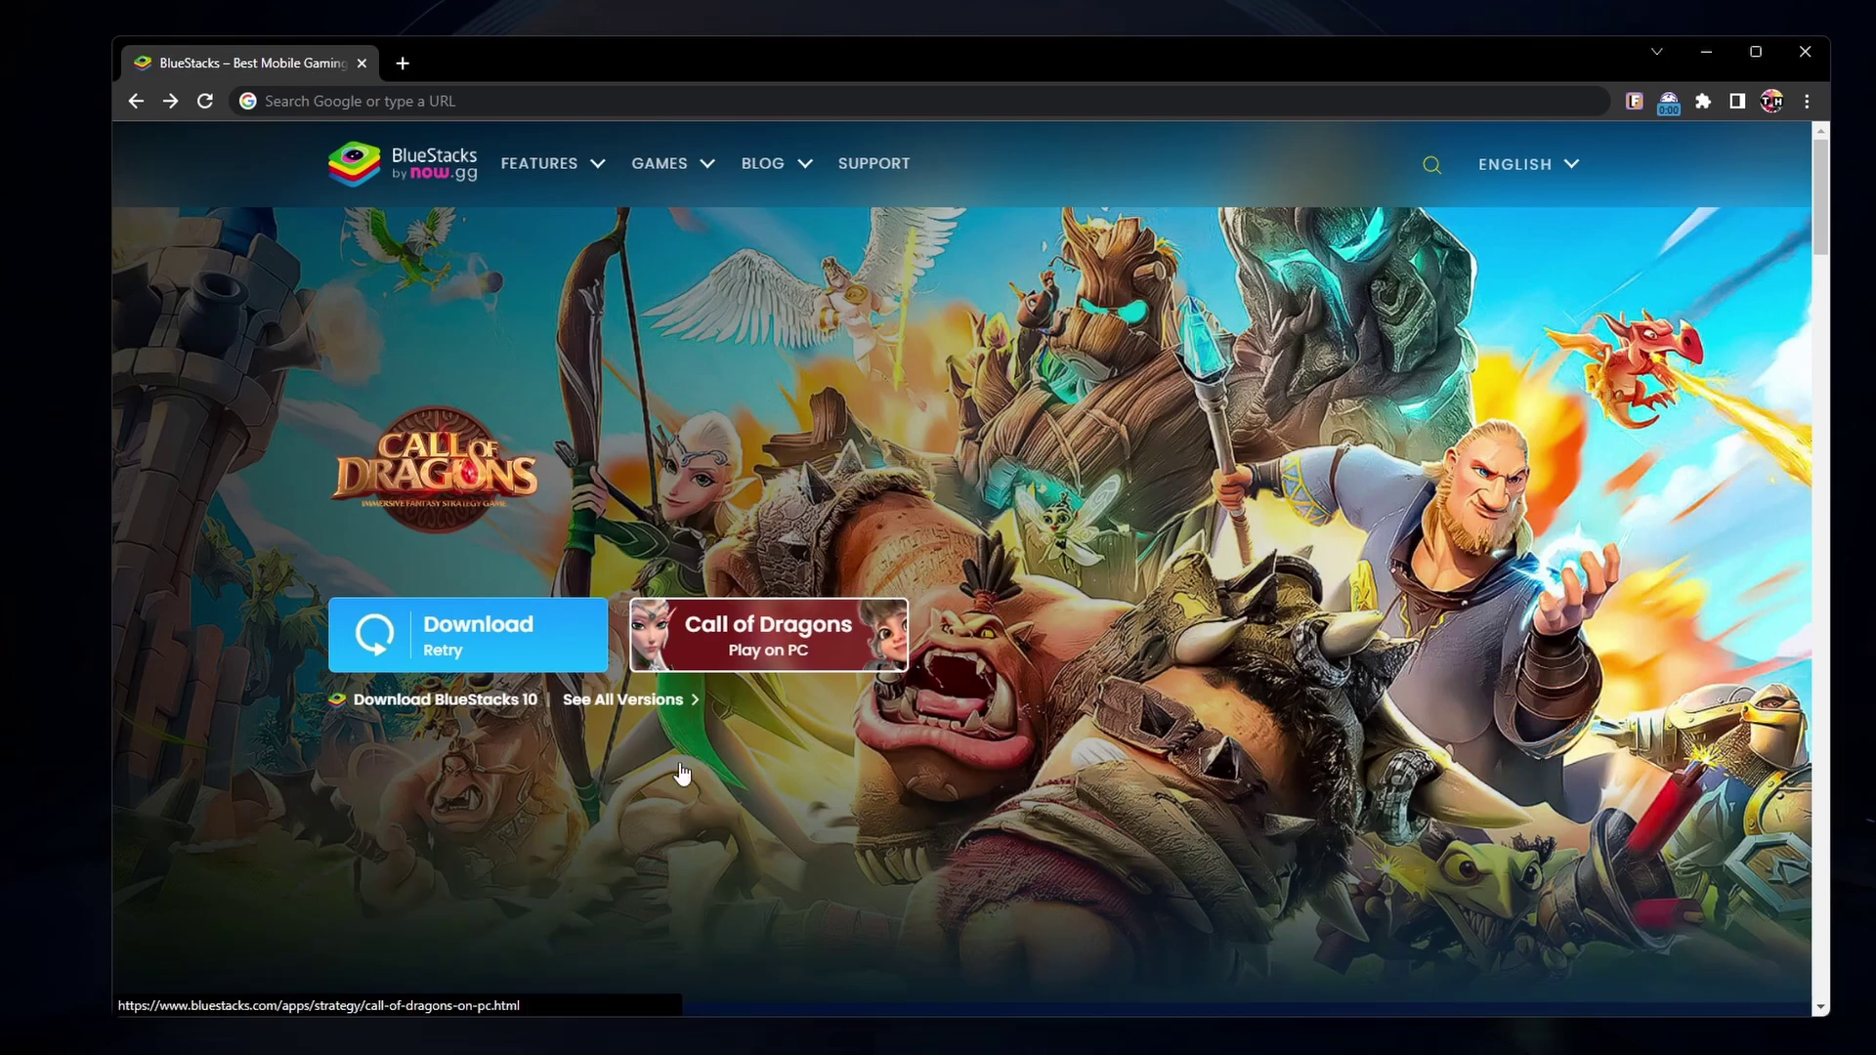
{"action": "left_click", "coordinate": [1706, 53]}
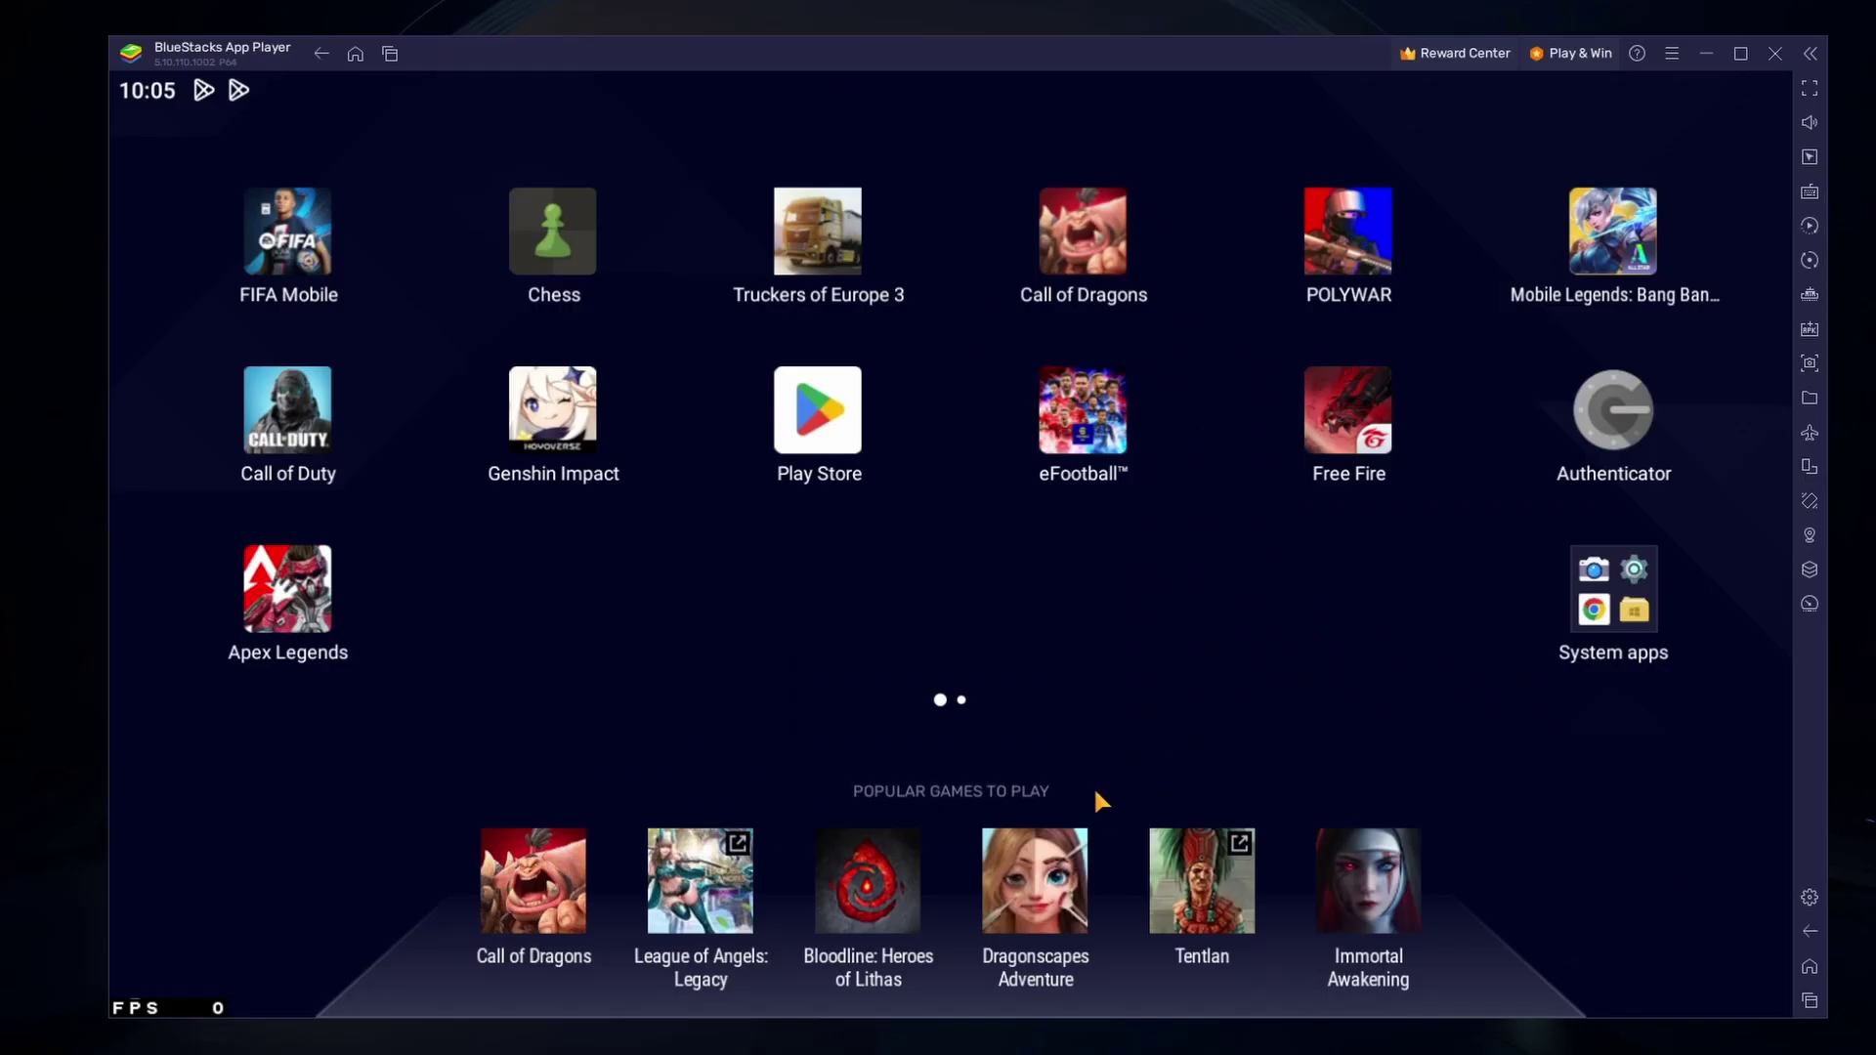
Open the Play Store and search for "genshin".
{"action": "left_click", "coordinate": [821, 415]}
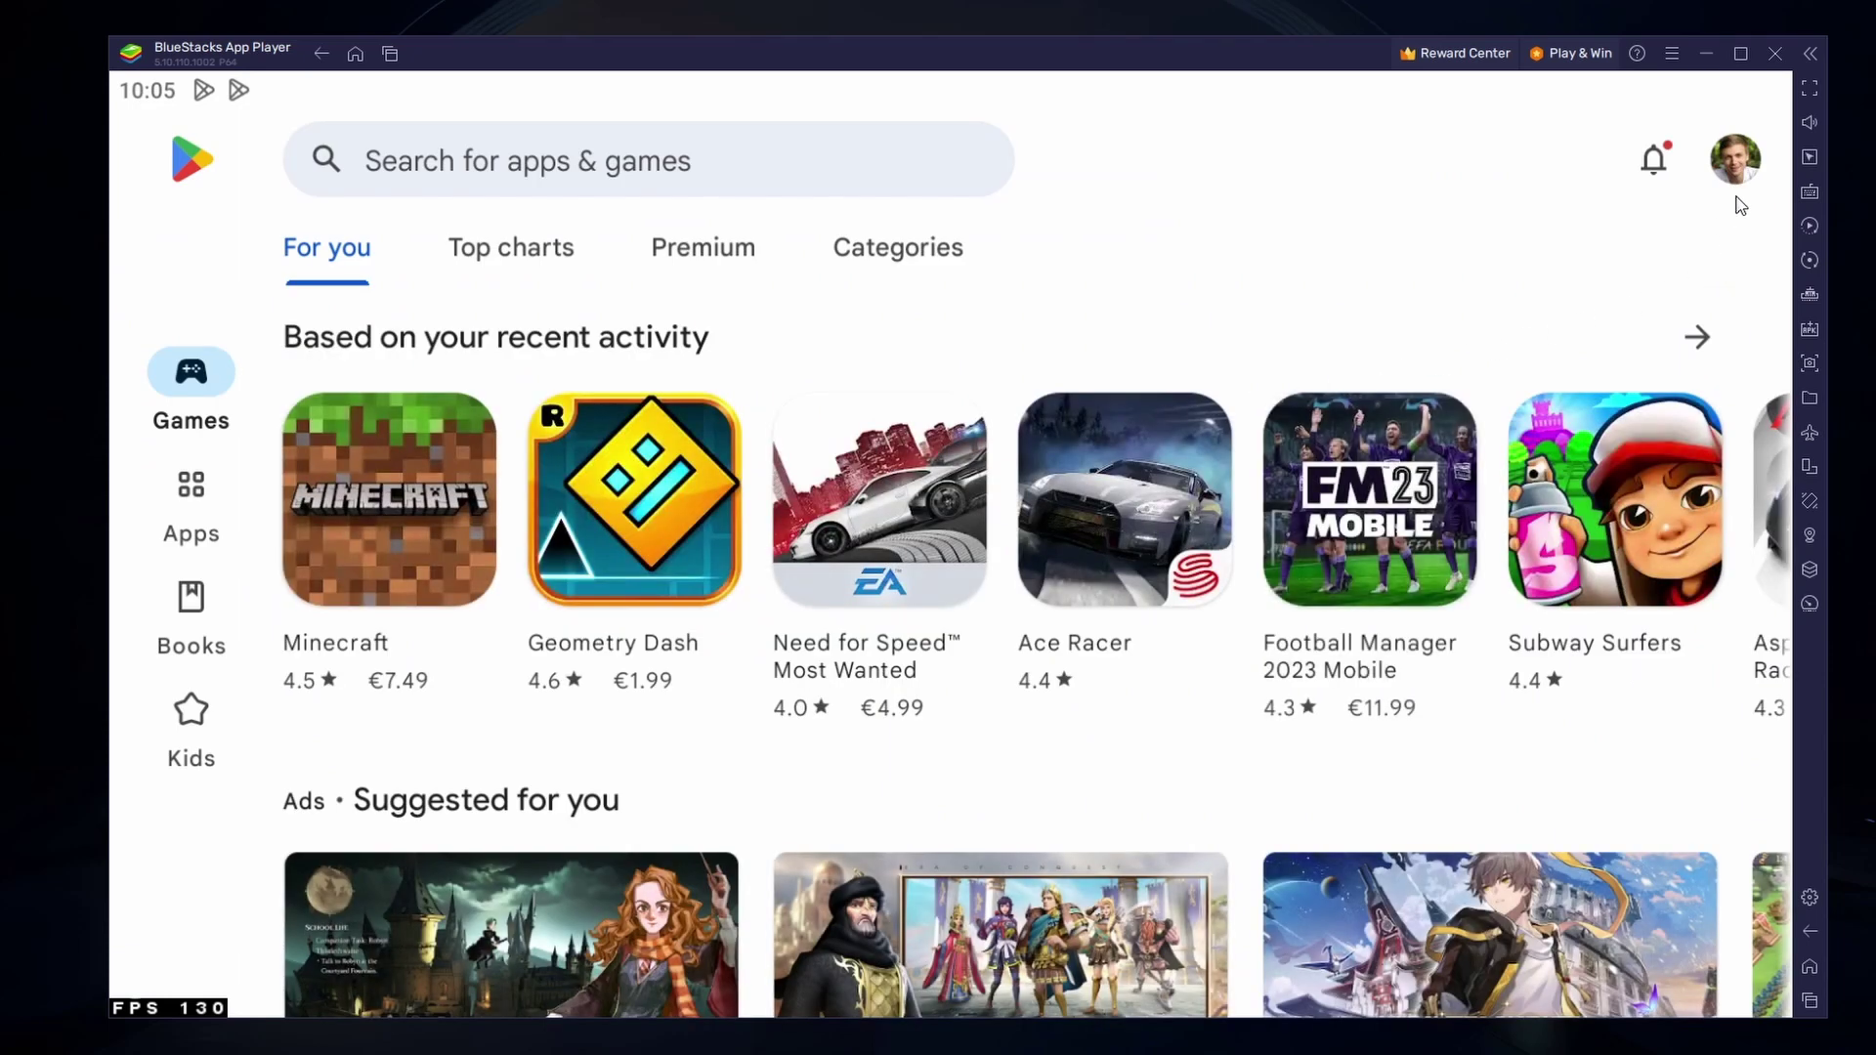
{"action": "left_click", "coordinate": [805, 180]}
{"action": "type", "text": "genshin"}
{"action": "key", "text": "Return"}
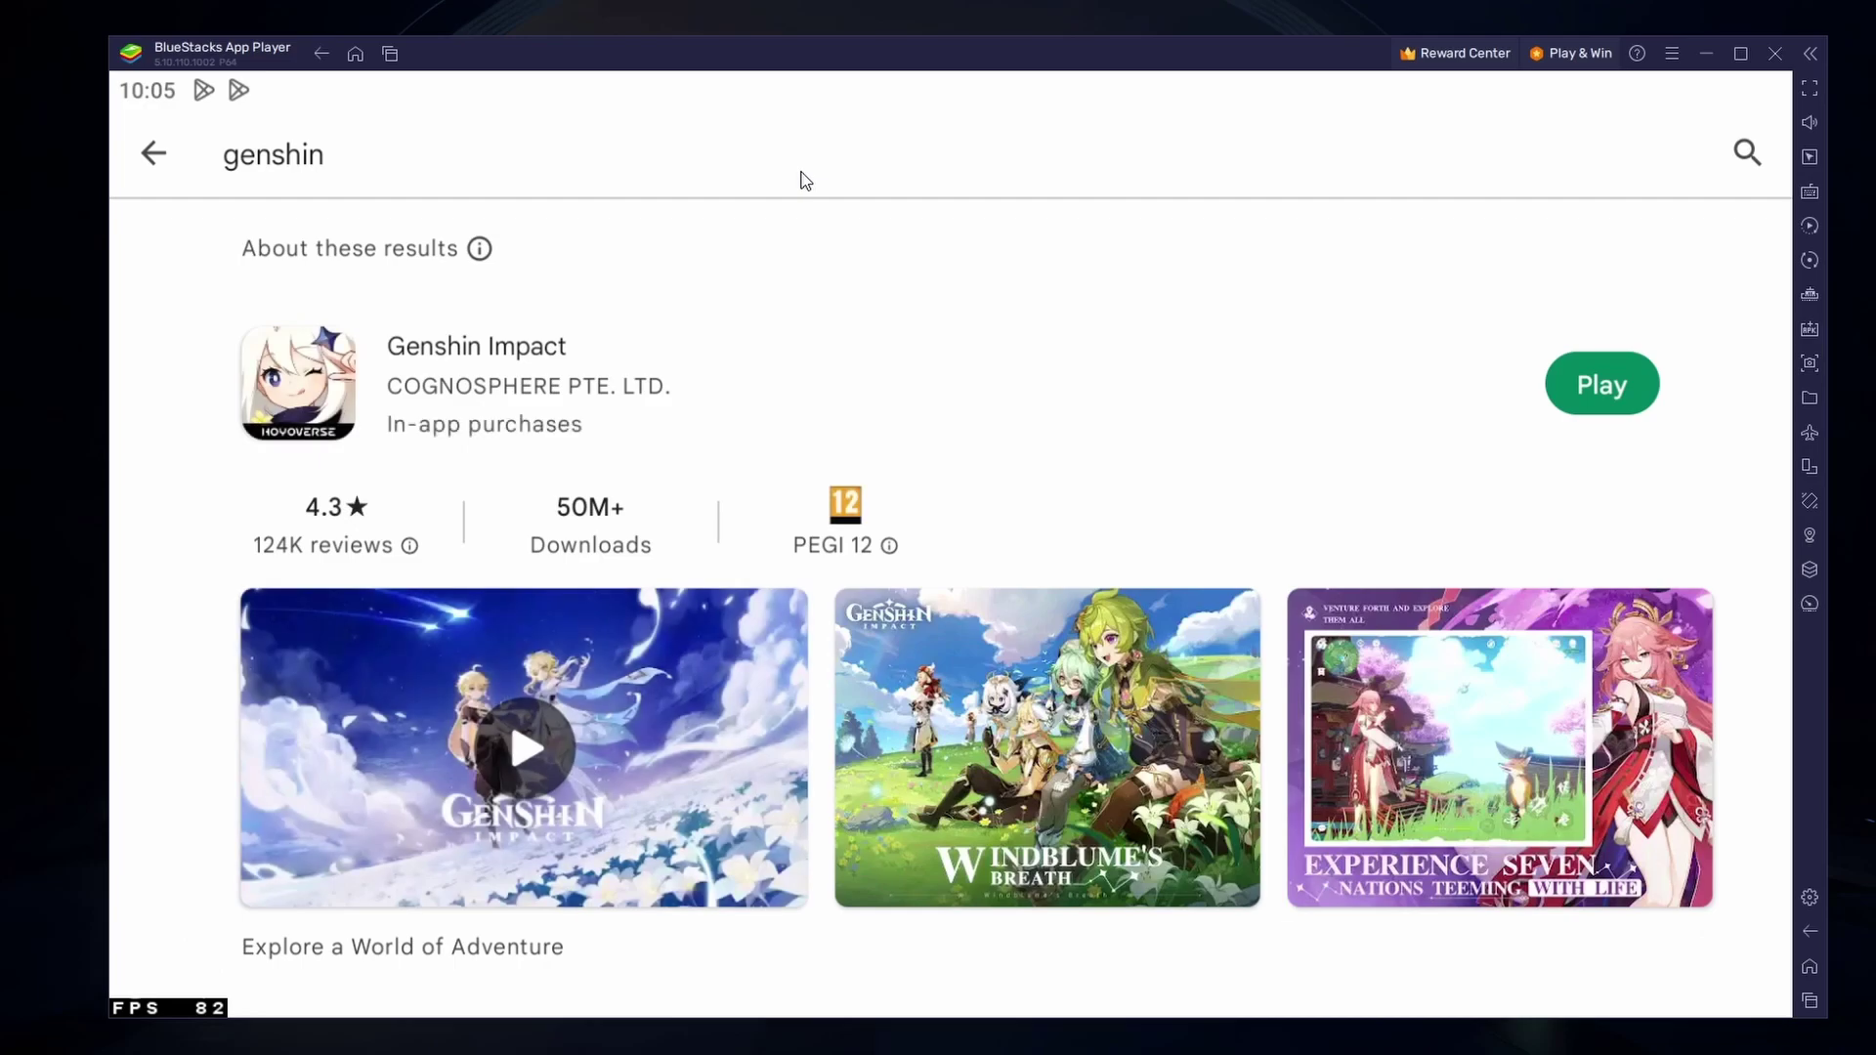
Look through the Genshin Impact store page with its description and screenshots, and return to the home screen.
{"action": "left_click", "coordinate": [524, 340]}
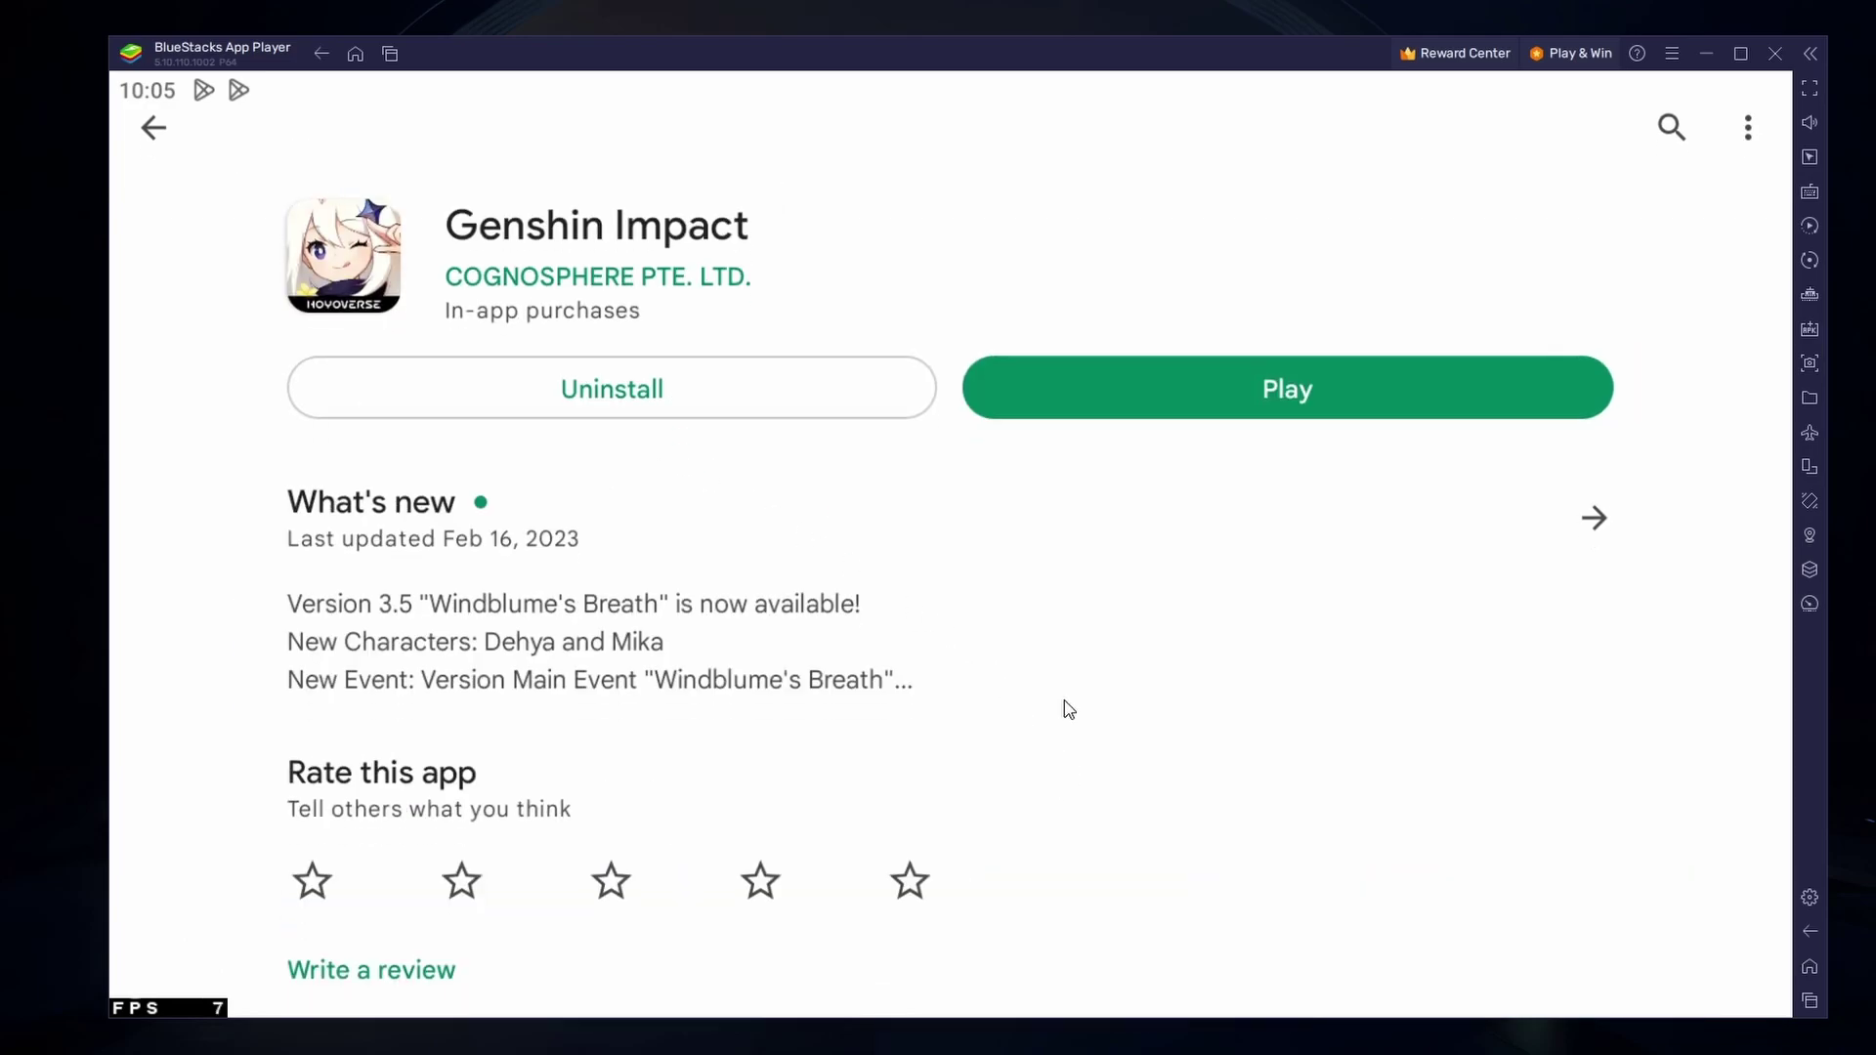
{"action": "scroll", "coordinate": [1047, 612], "scroll_direction": "down", "scroll_amount": 10}
{"action": "scroll", "coordinate": [1075, 674], "scroll_direction": "right", "scroll_amount": 8}
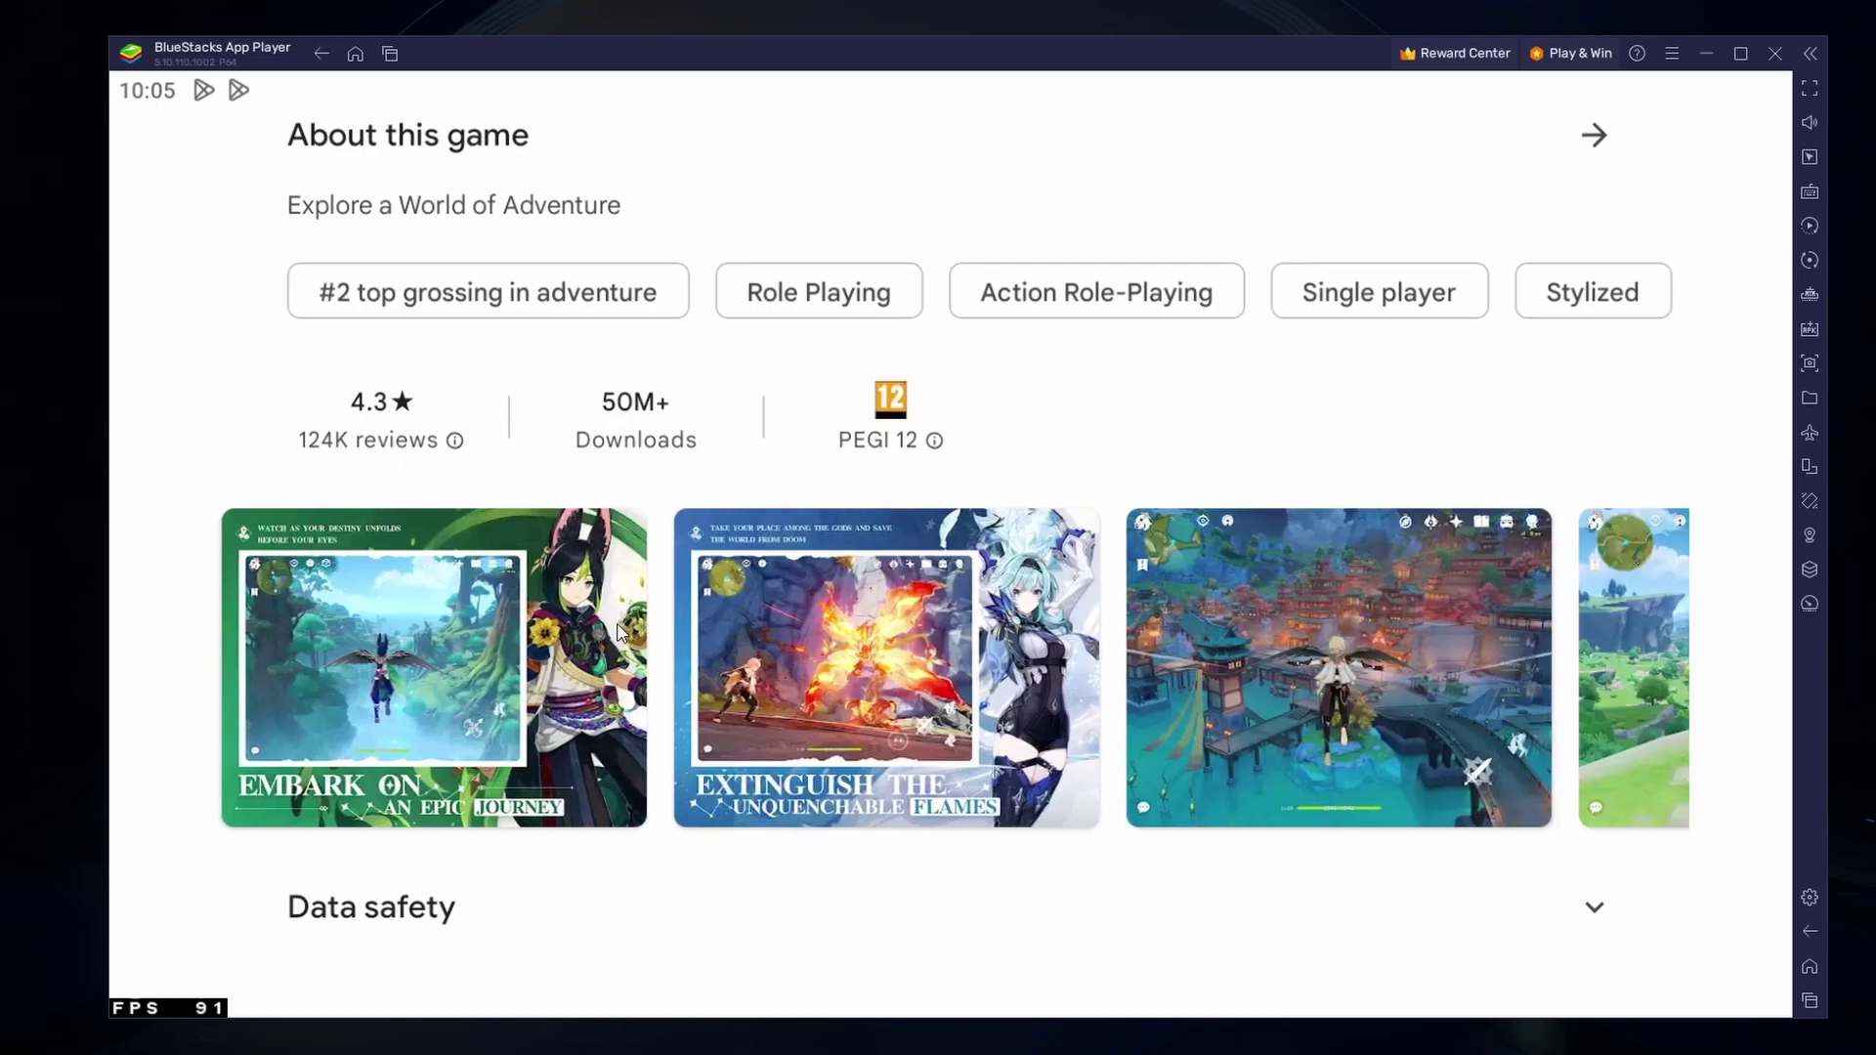
{"action": "scroll", "coordinate": [1253, 817], "scroll_direction": "up", "scroll_amount": 10}
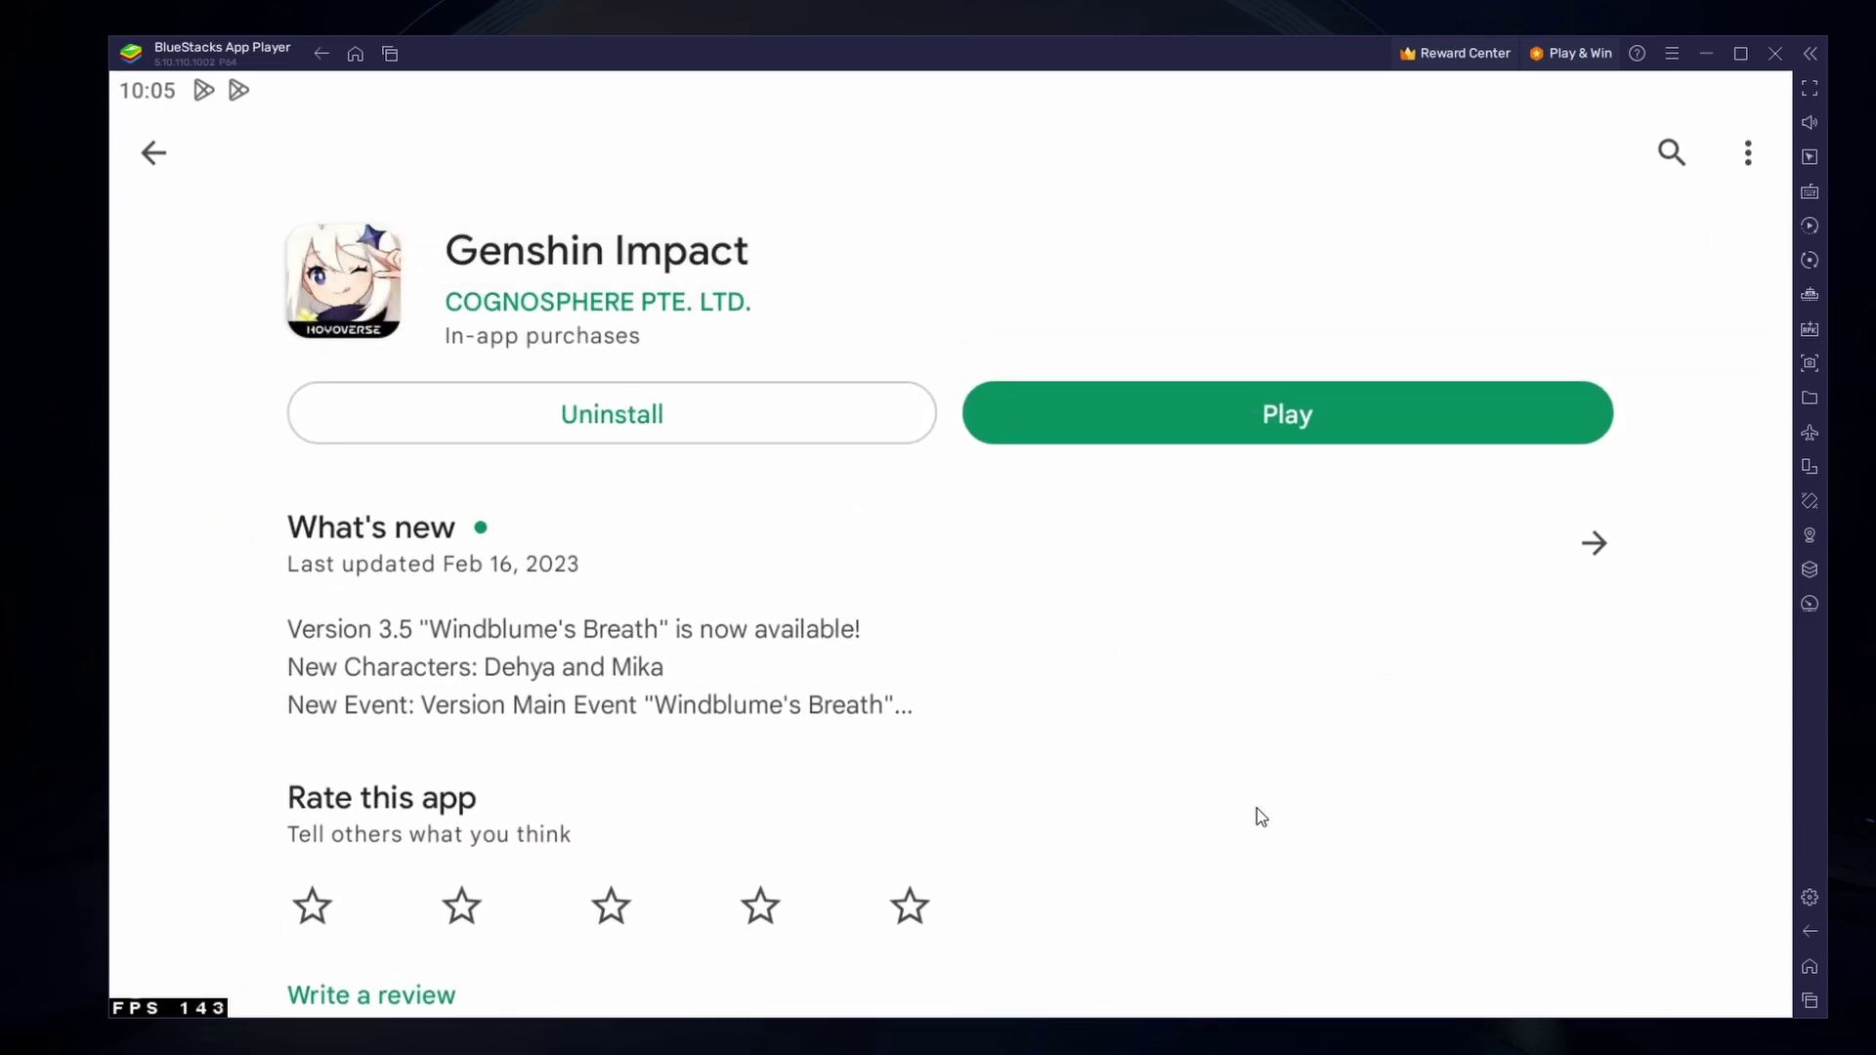
{"action": "left_click", "coordinate": [1808, 965]}
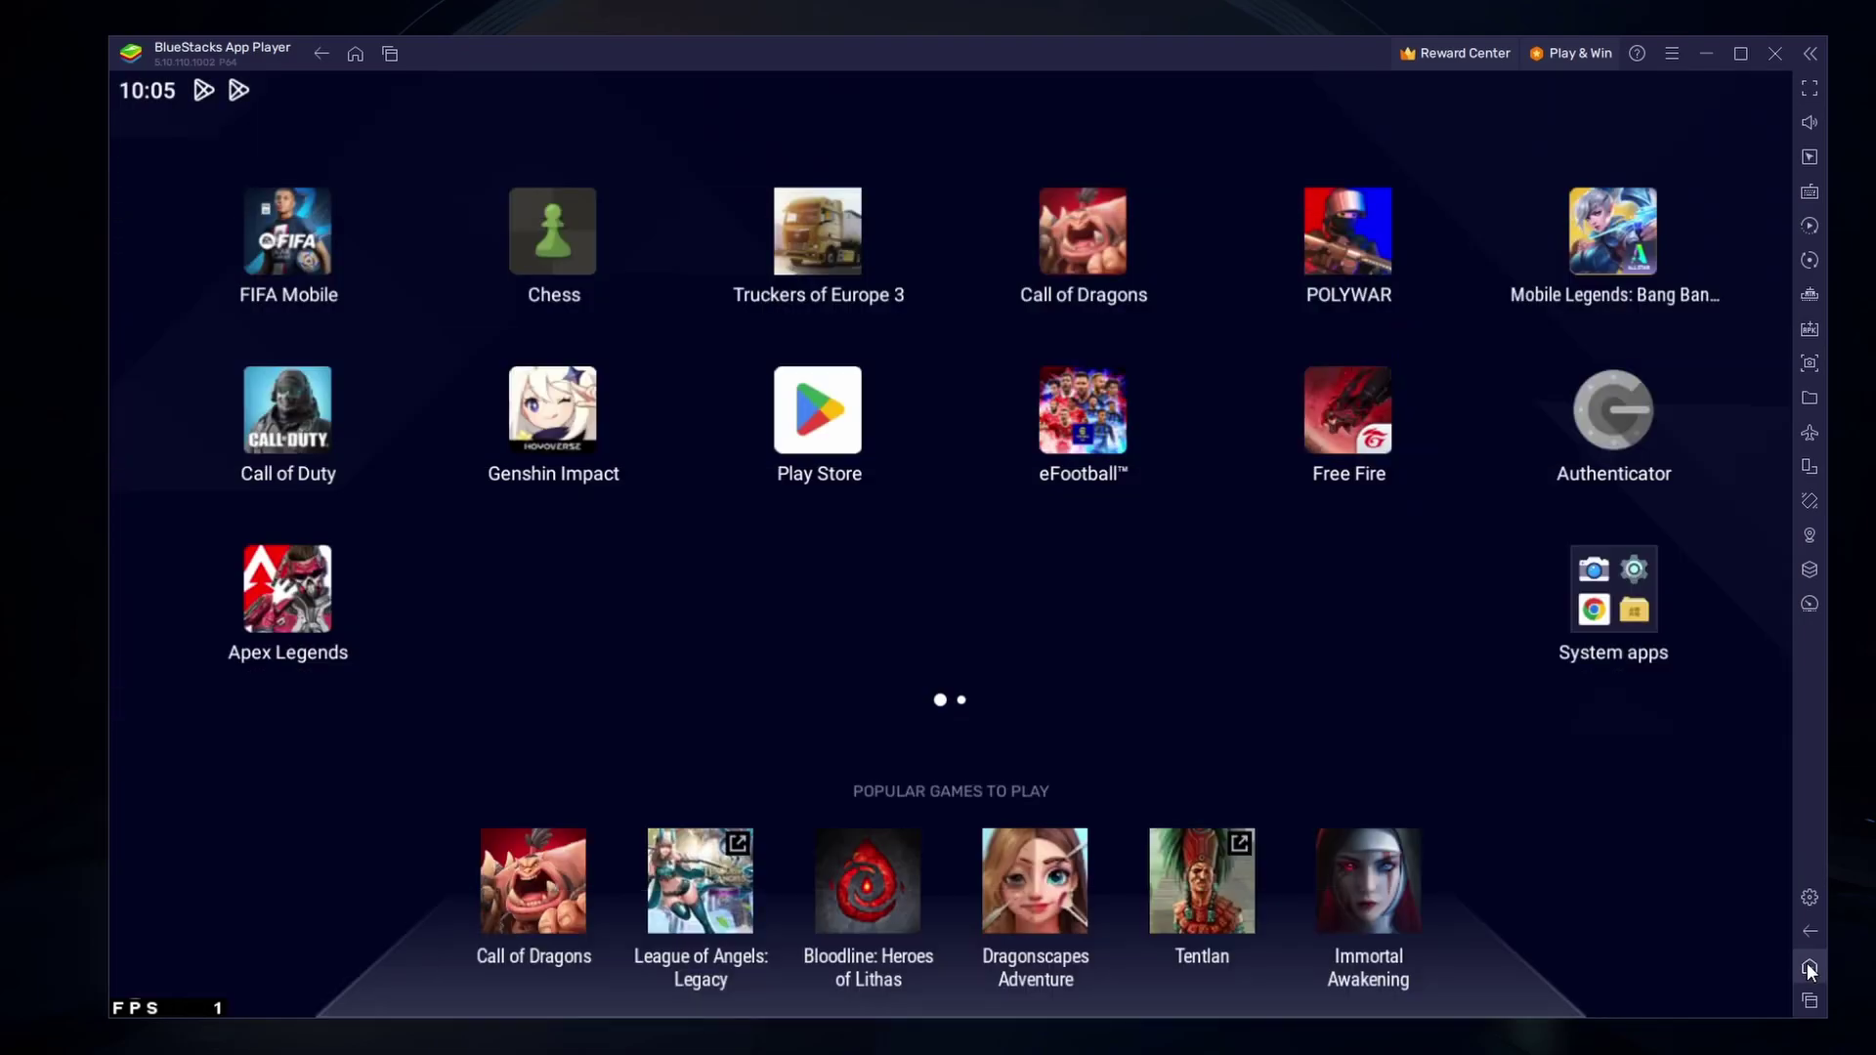
In the emulator's gamepad settings, set games' direct gamepad access to Auto and leave gamepad vibration enabled.
{"action": "left_click", "coordinate": [1805, 900]}
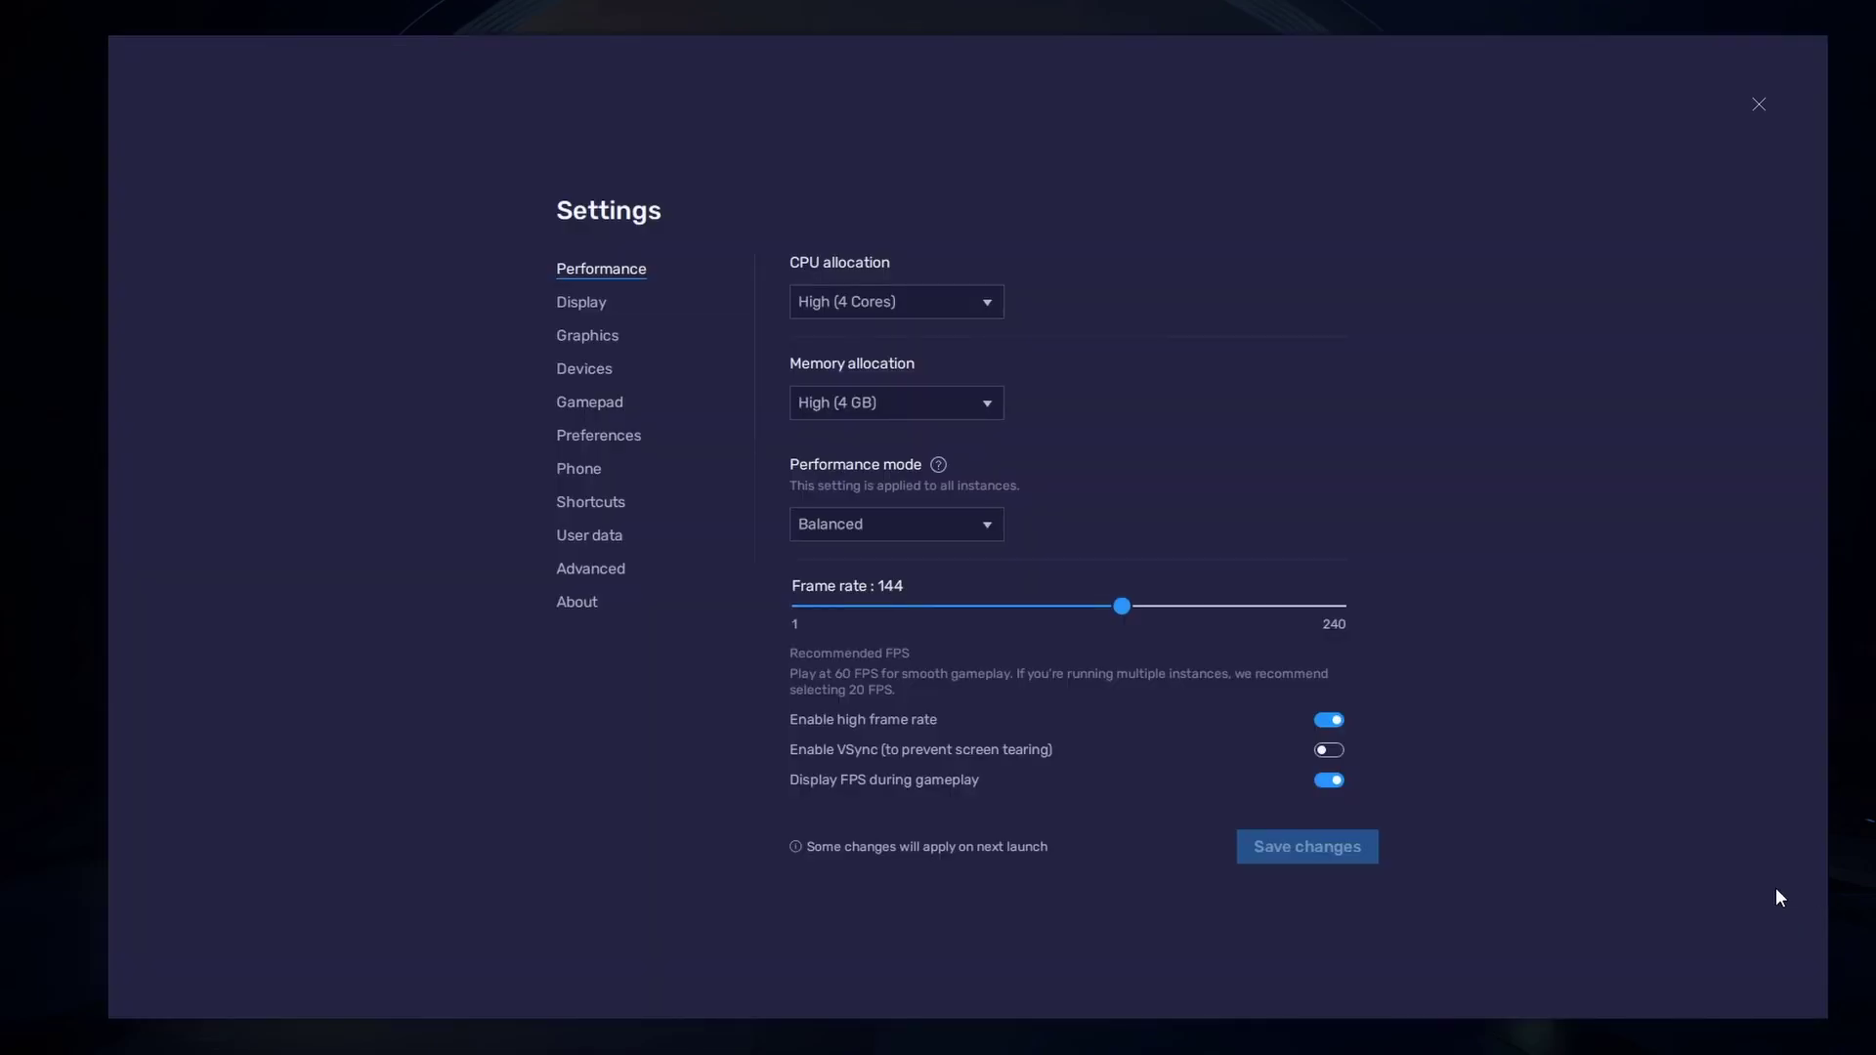
{"action": "left_click", "coordinate": [597, 403]}
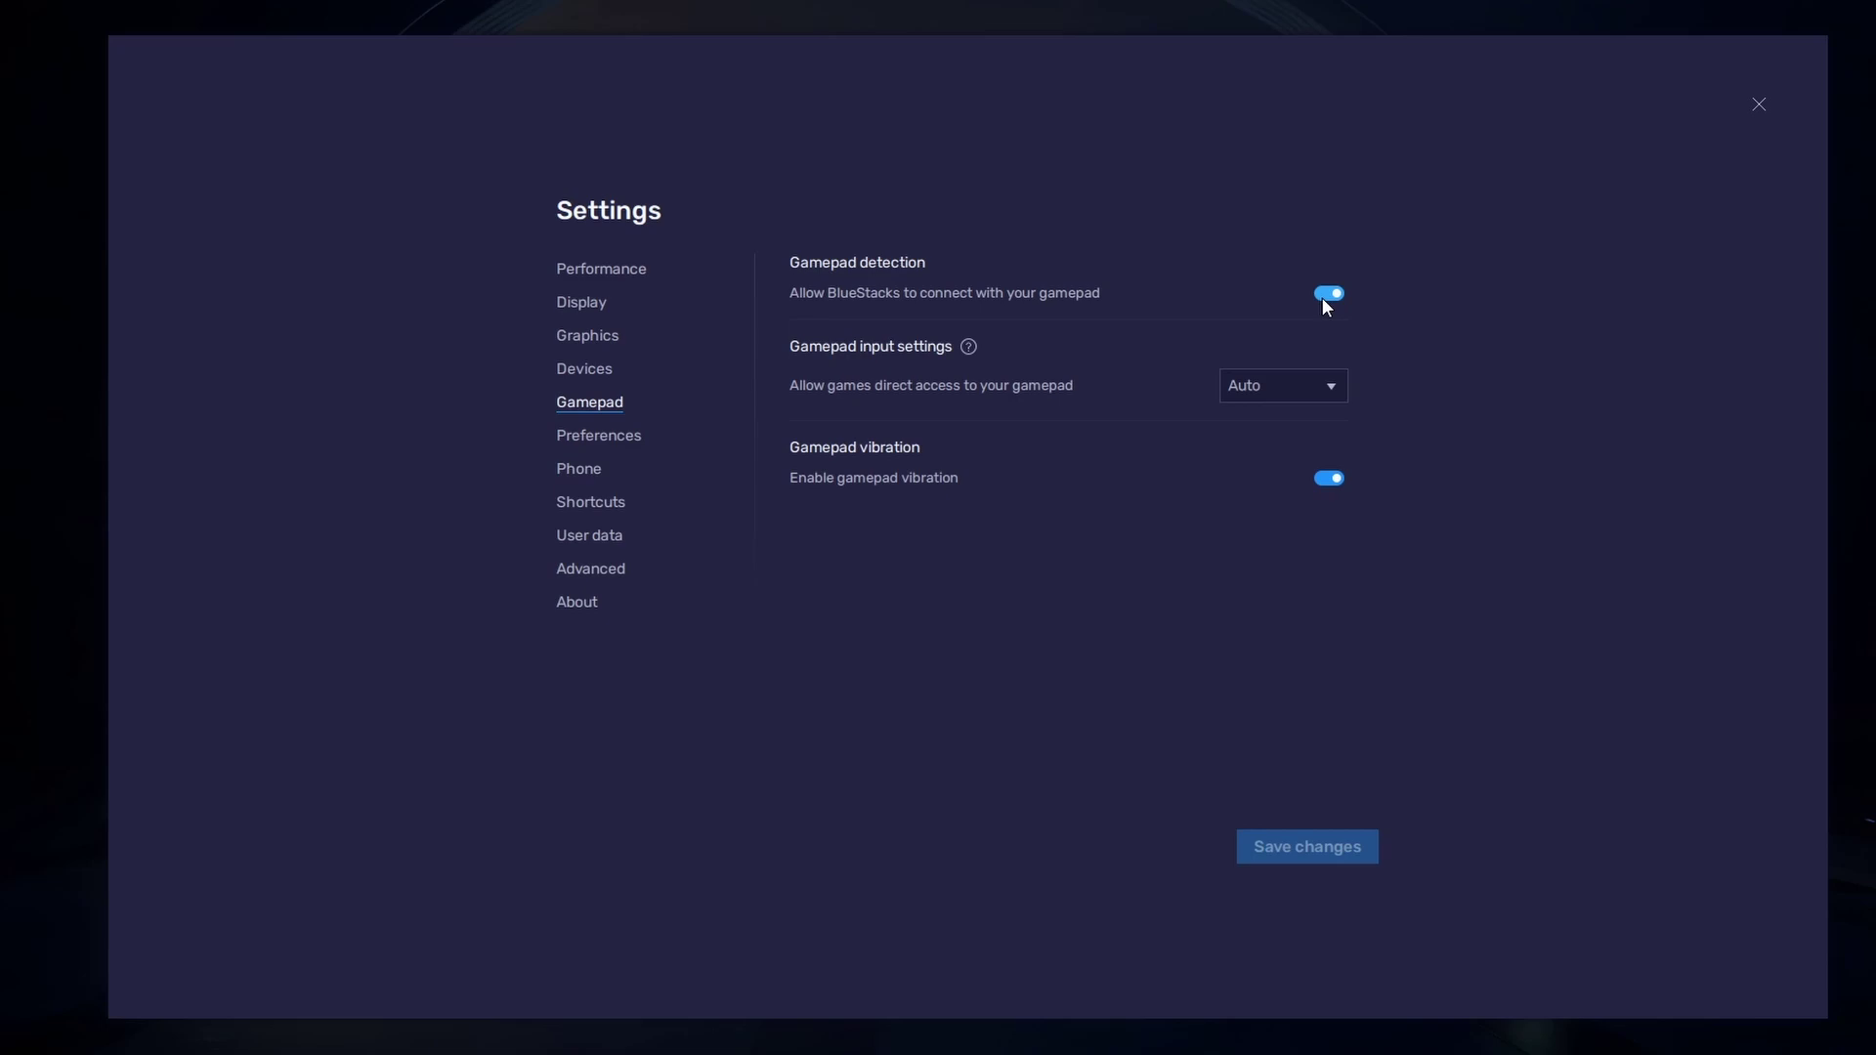
{"action": "left_click", "coordinate": [1311, 383]}
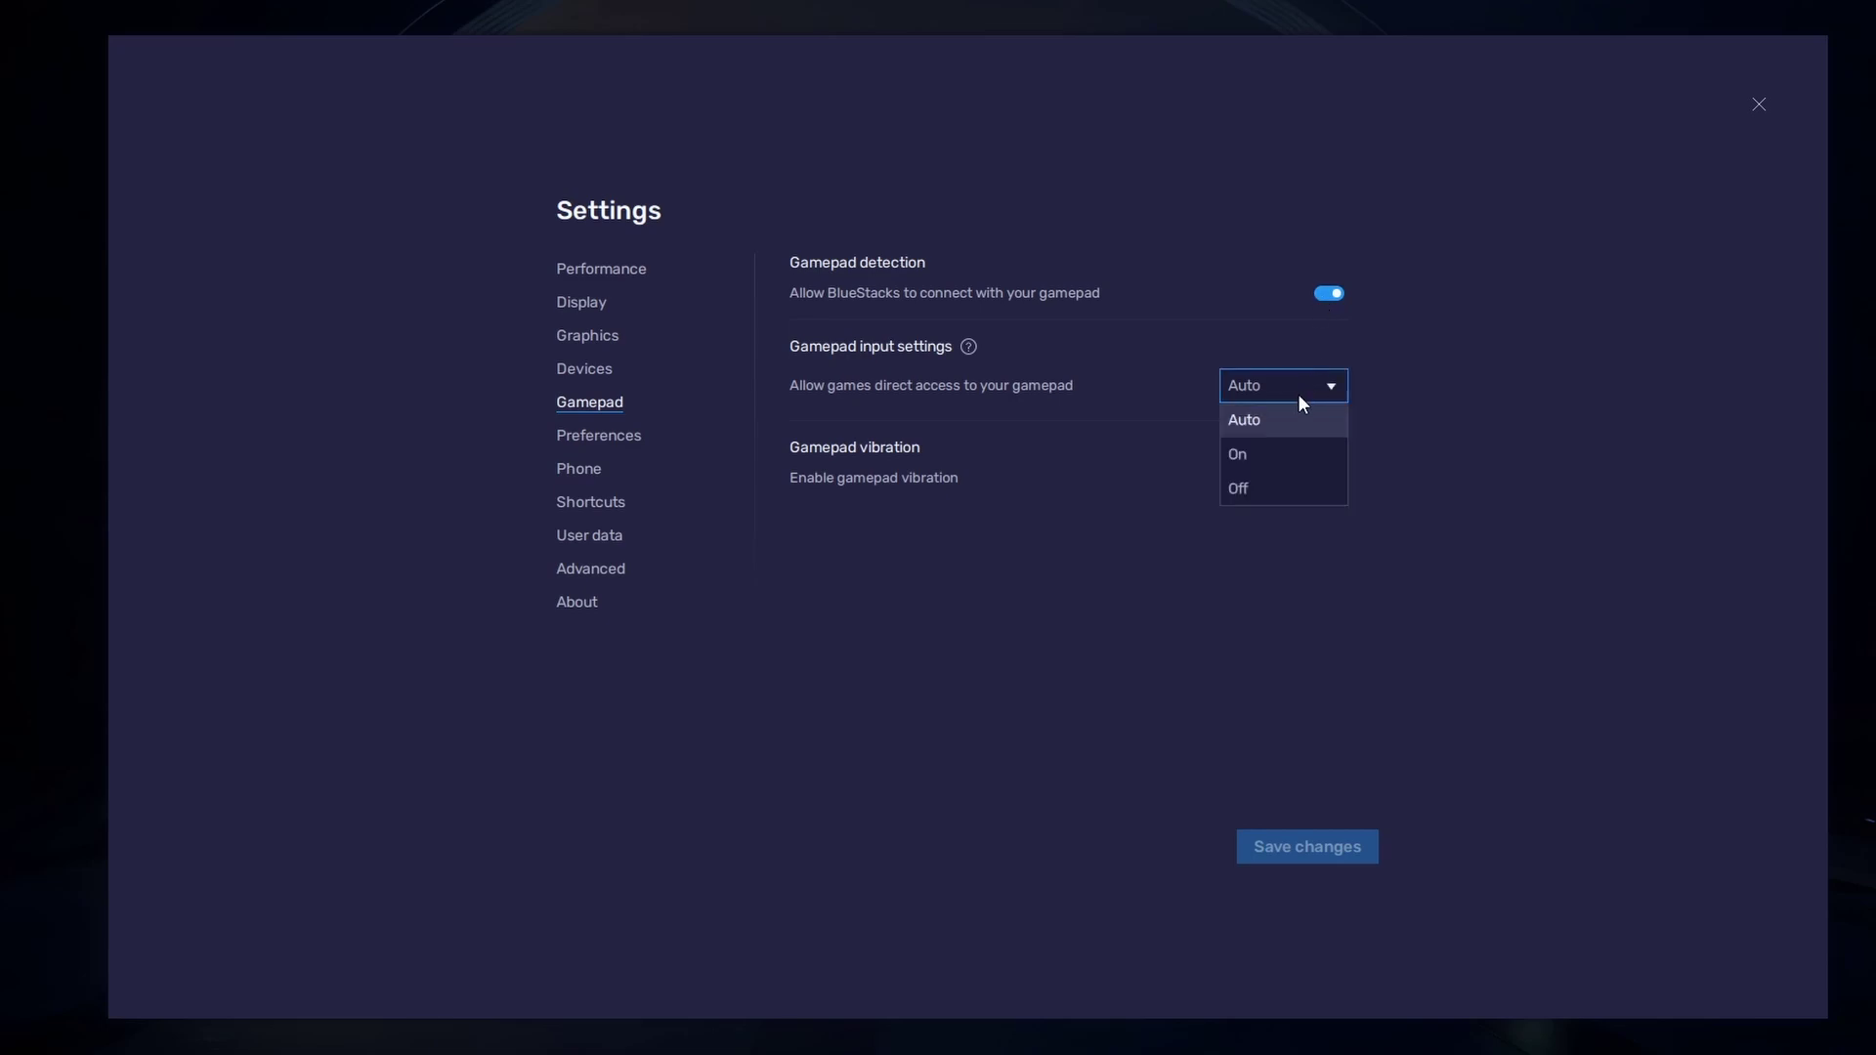
{"action": "left_click", "coordinate": [1279, 424]}
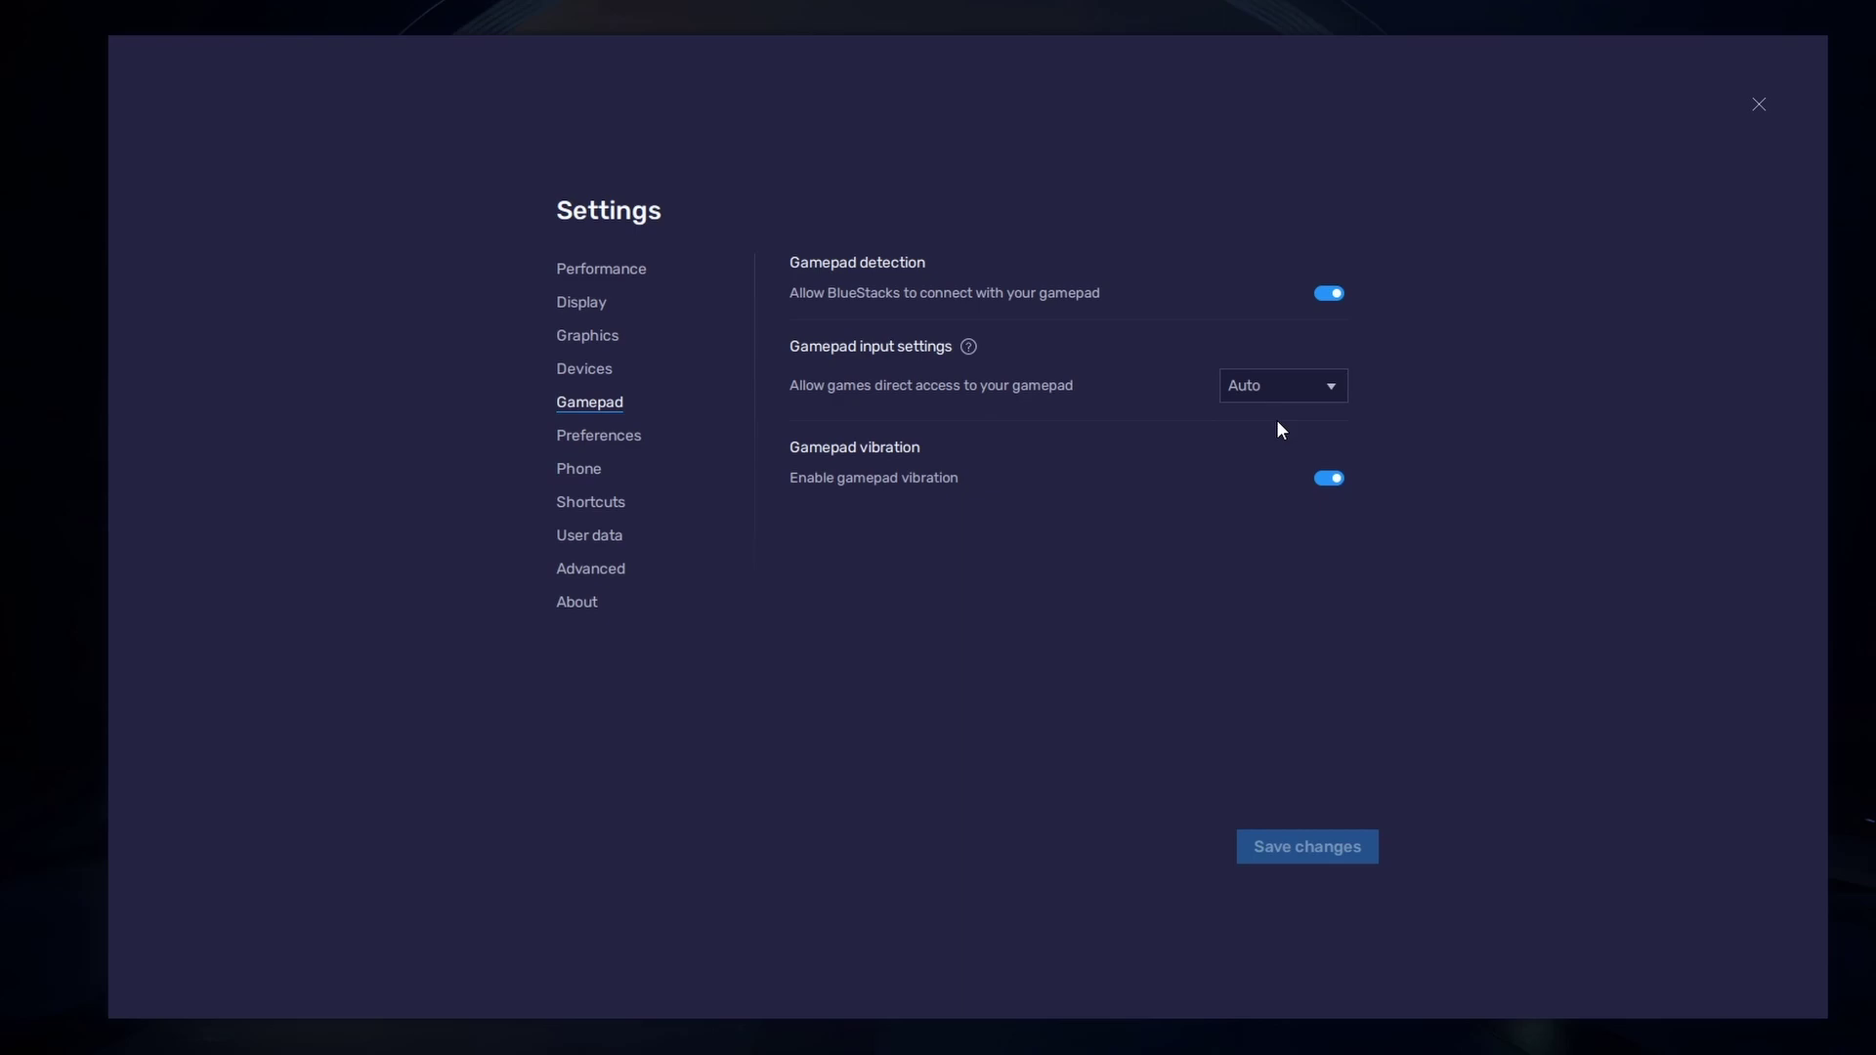
{"action": "left_click", "coordinate": [1327, 481]}
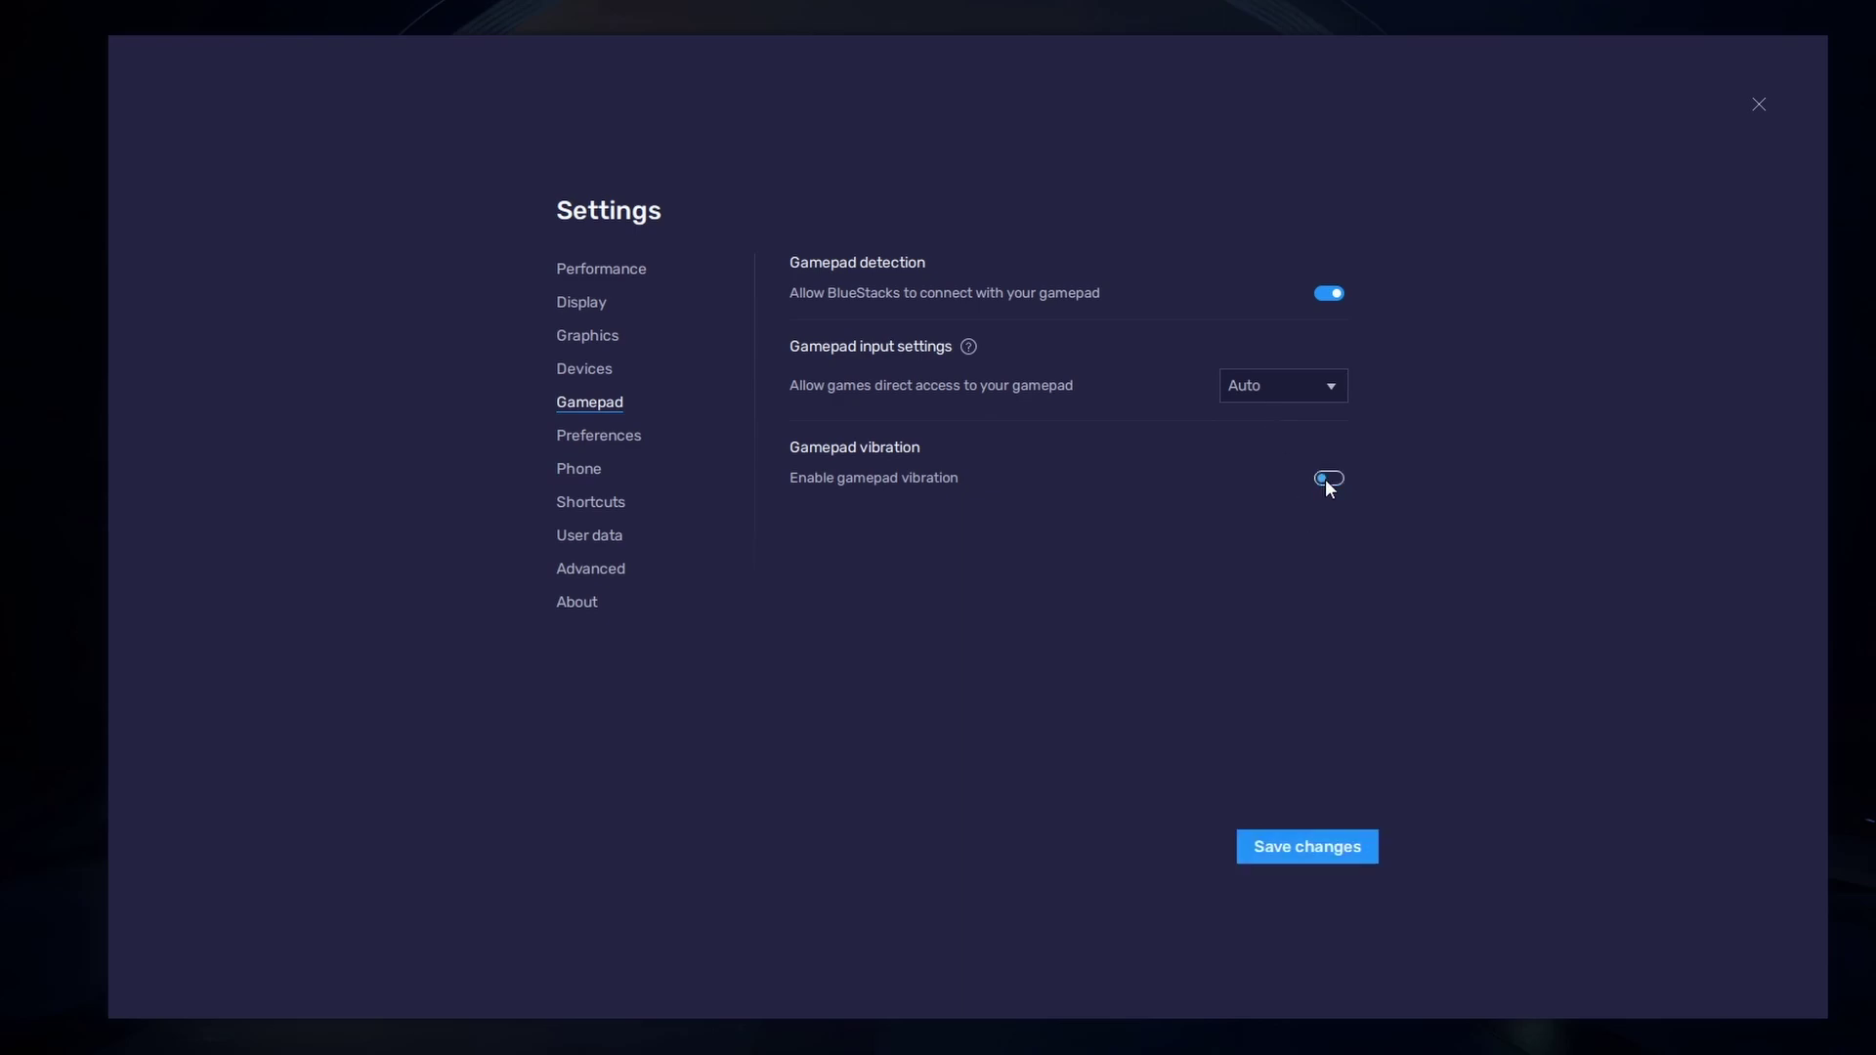
{"action": "left_click", "coordinate": [1327, 480]}
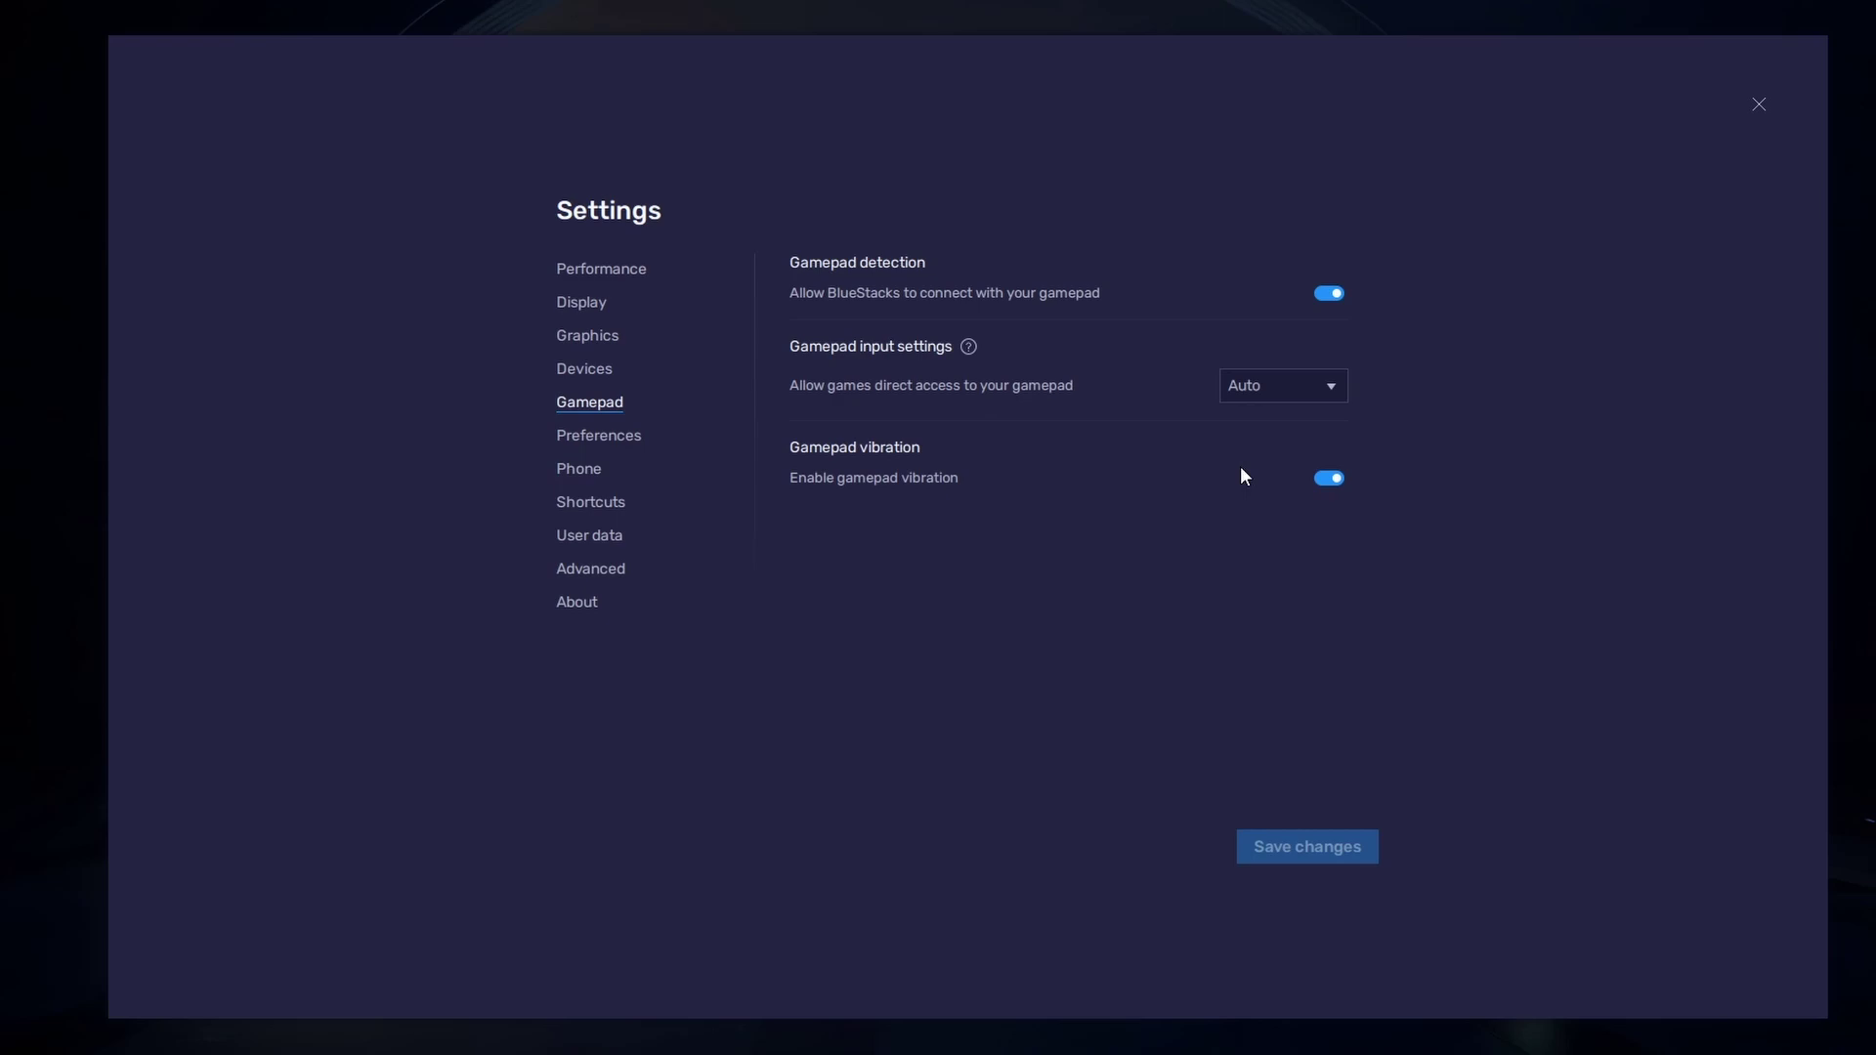
Review the CPU and memory allocation options in the performance settings and set the performance mode to Balanced.
{"action": "left_click", "coordinate": [644, 281]}
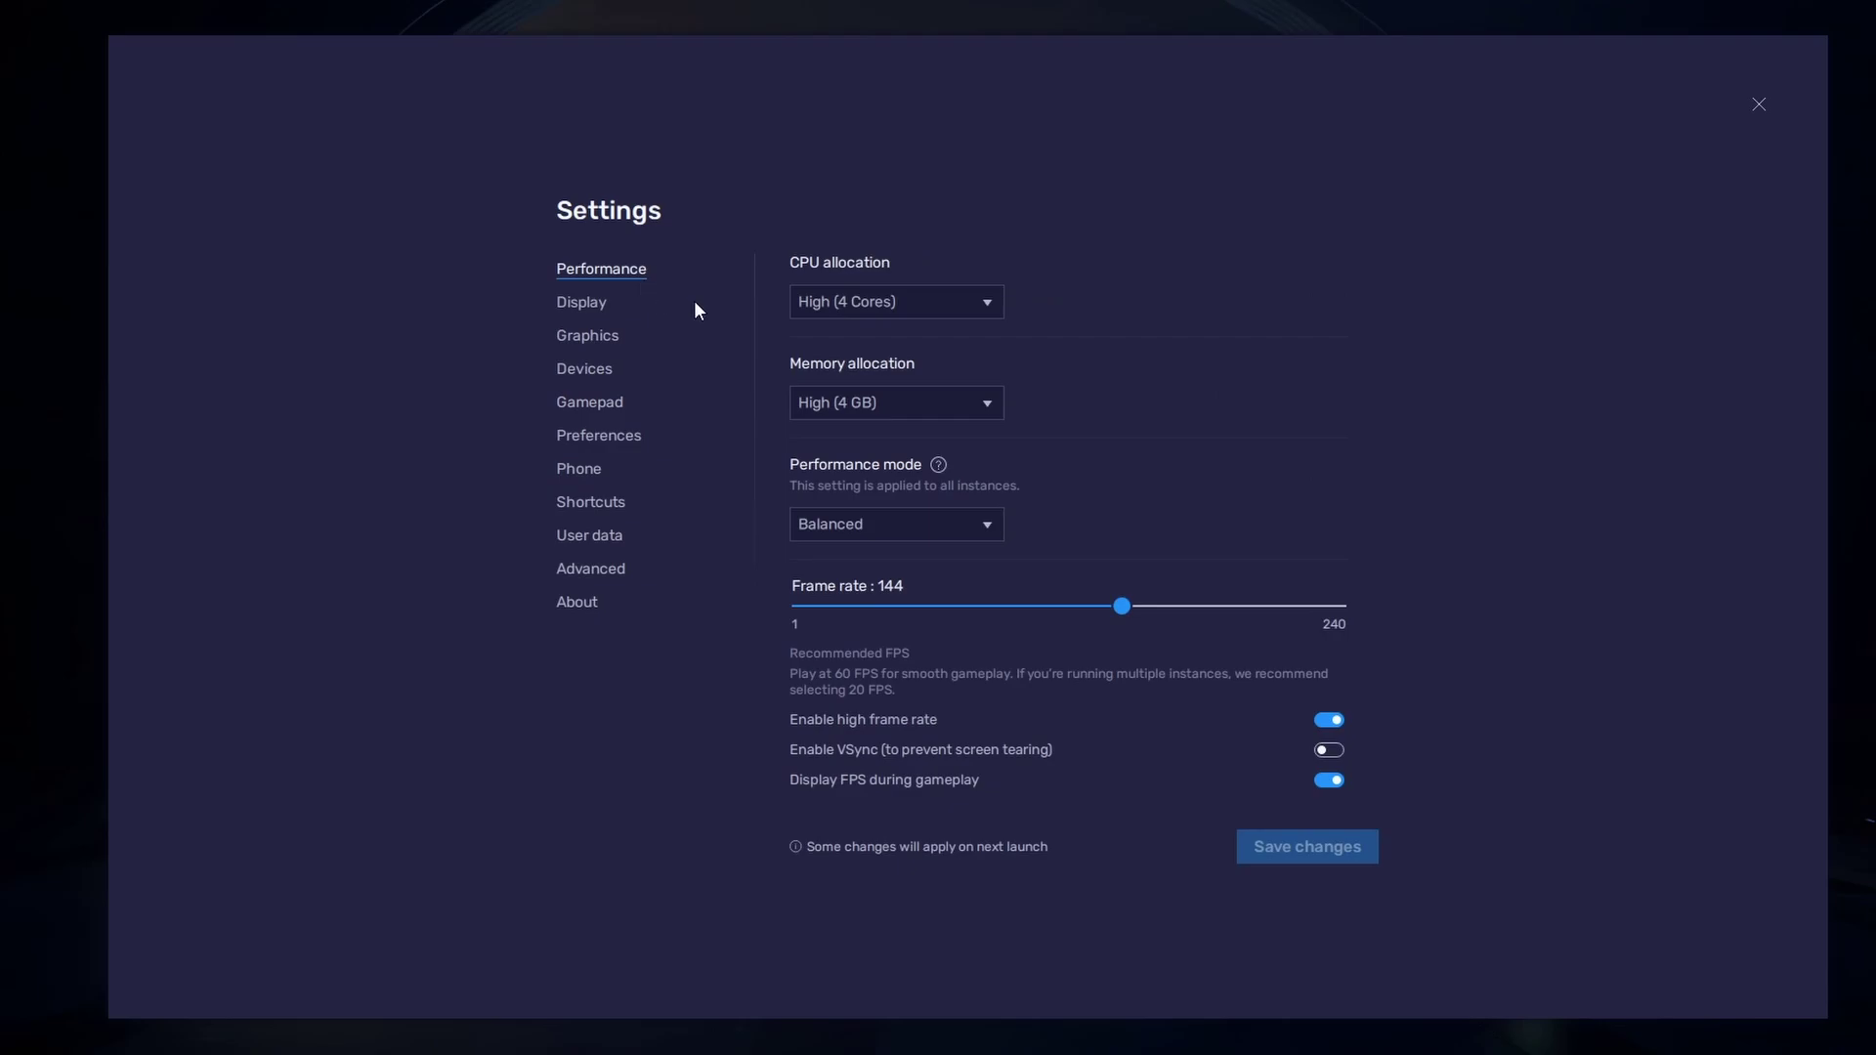
{"action": "left_click", "coordinate": [987, 311]}
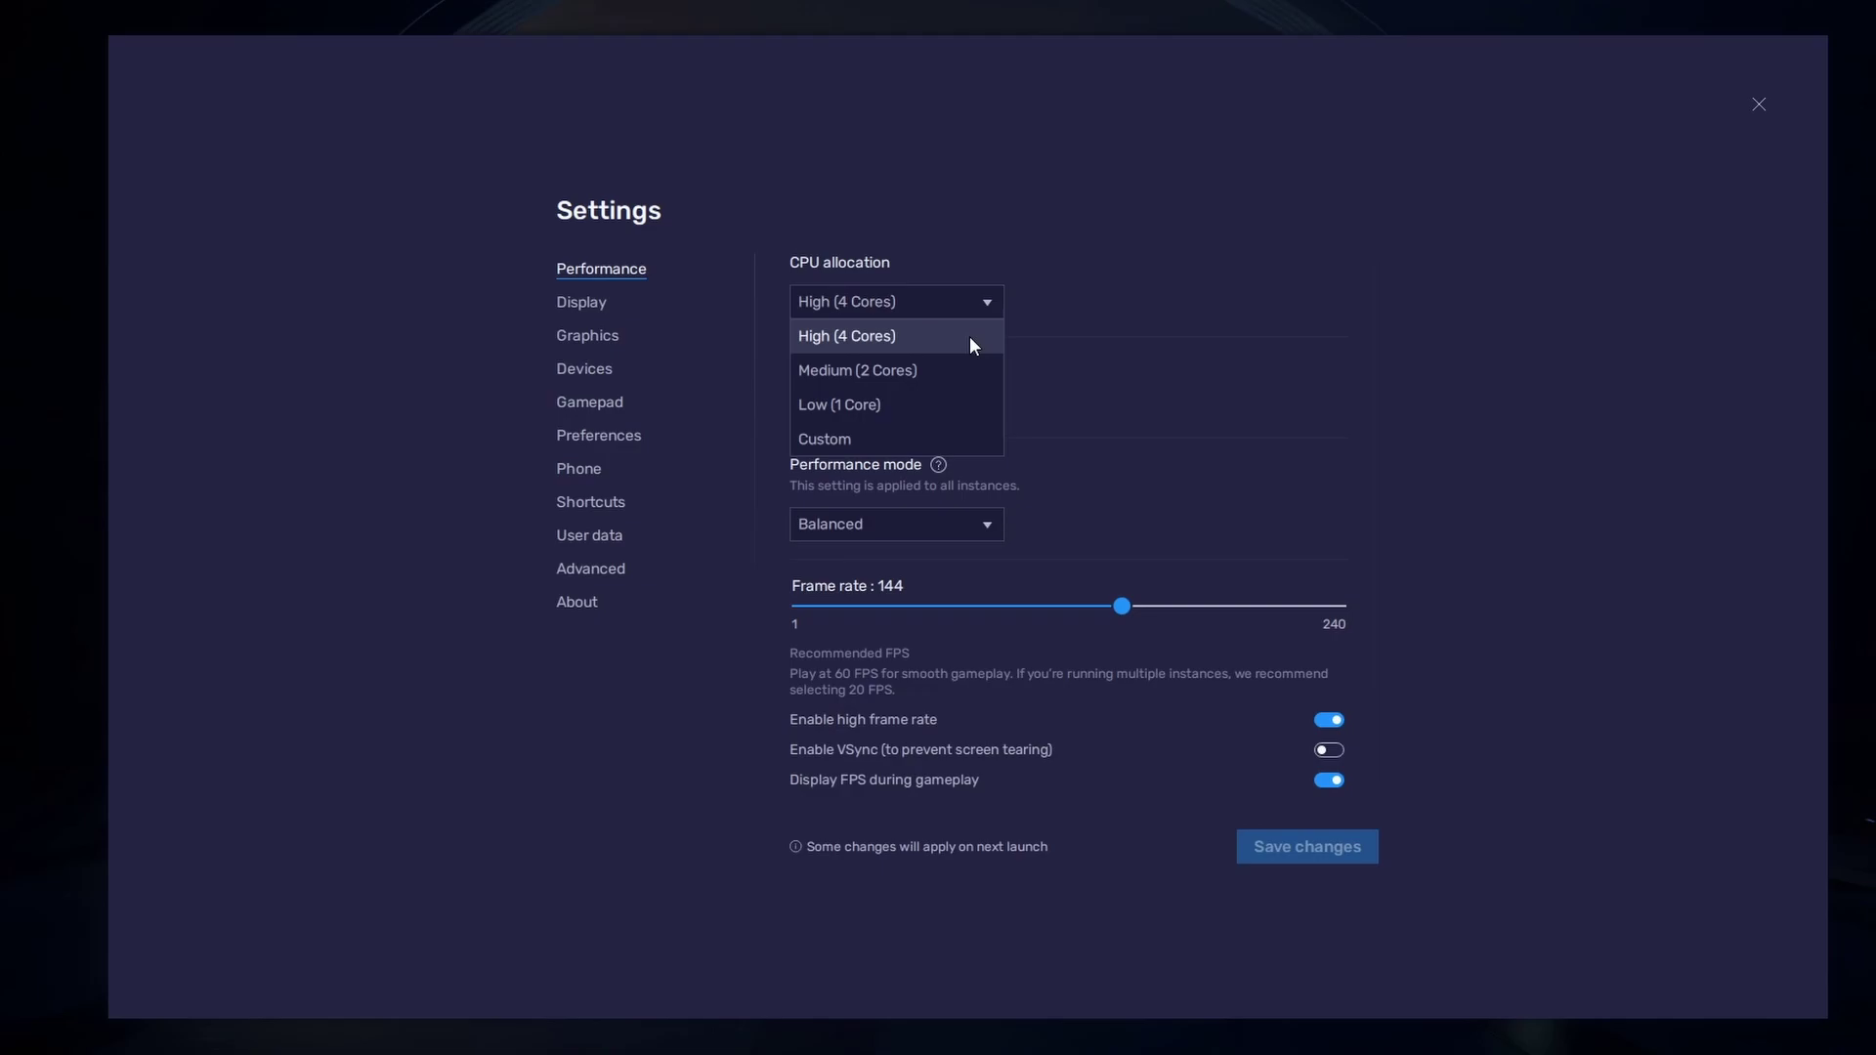
{"action": "left_click", "coordinate": [1105, 337]}
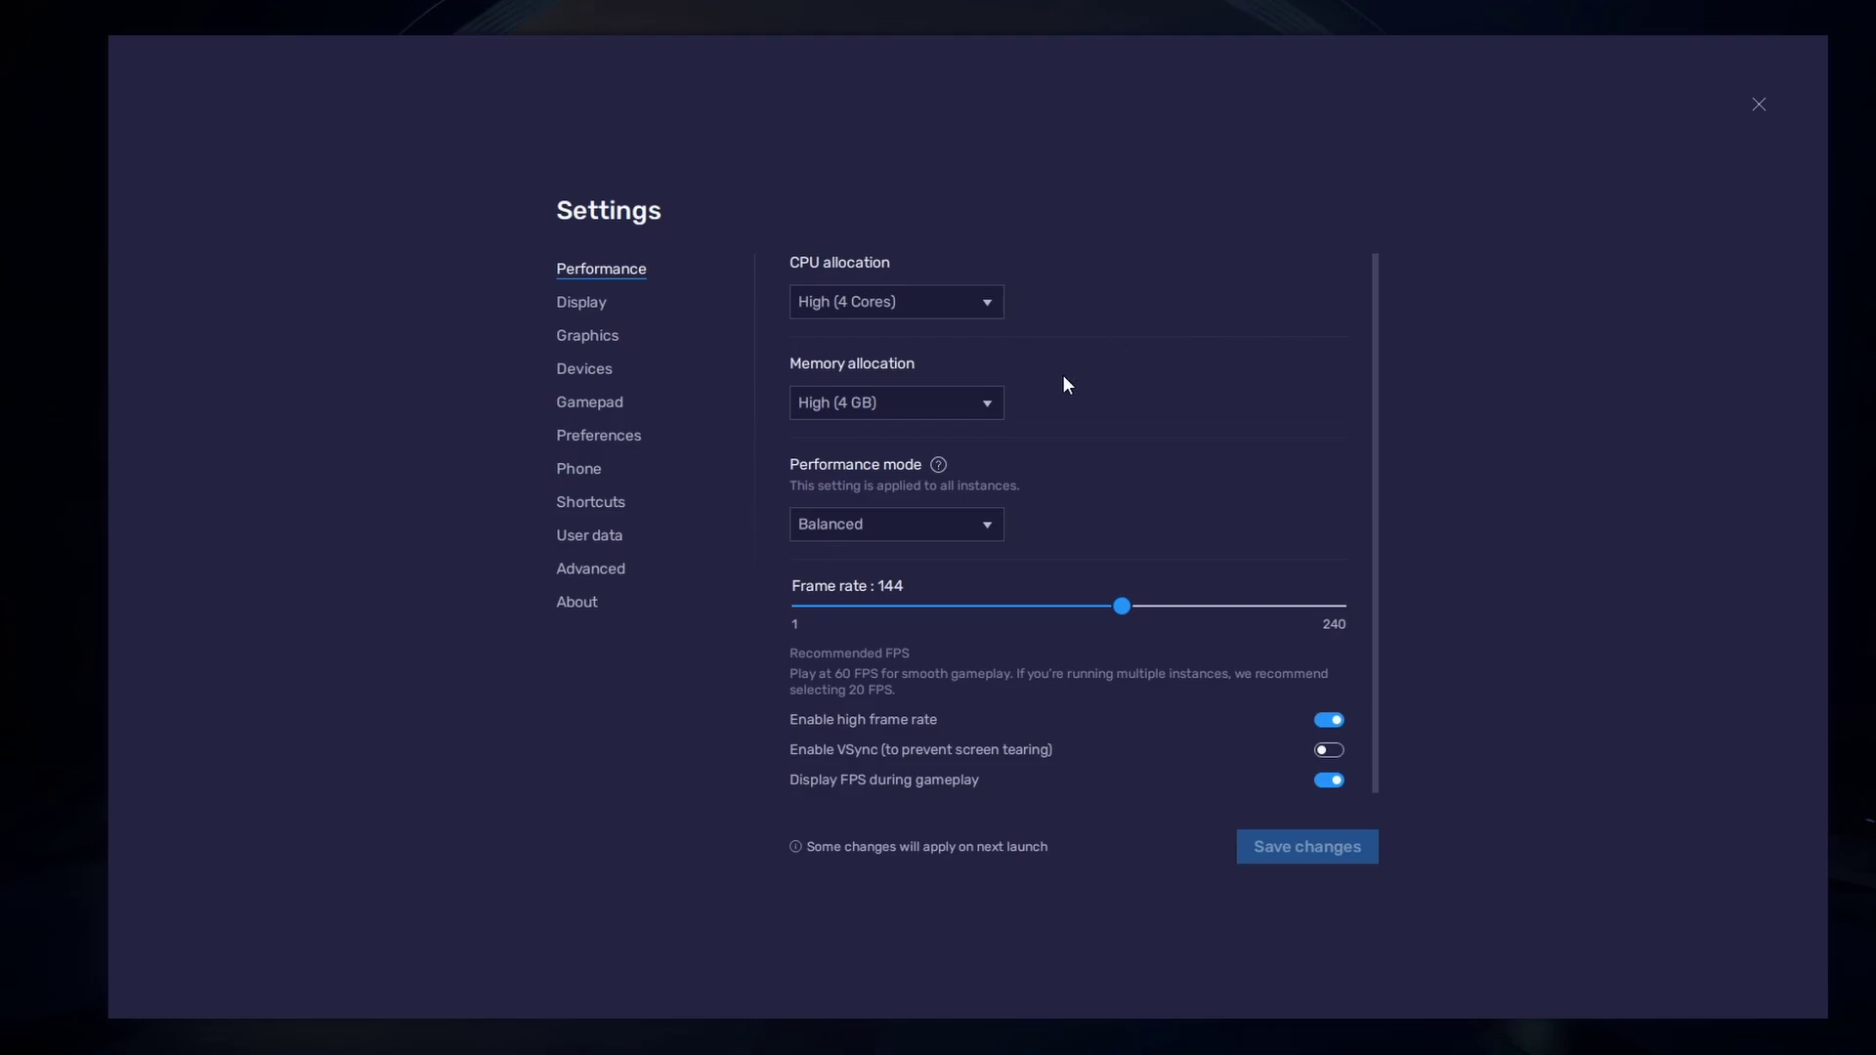
{"action": "left_click", "coordinate": [983, 403]}
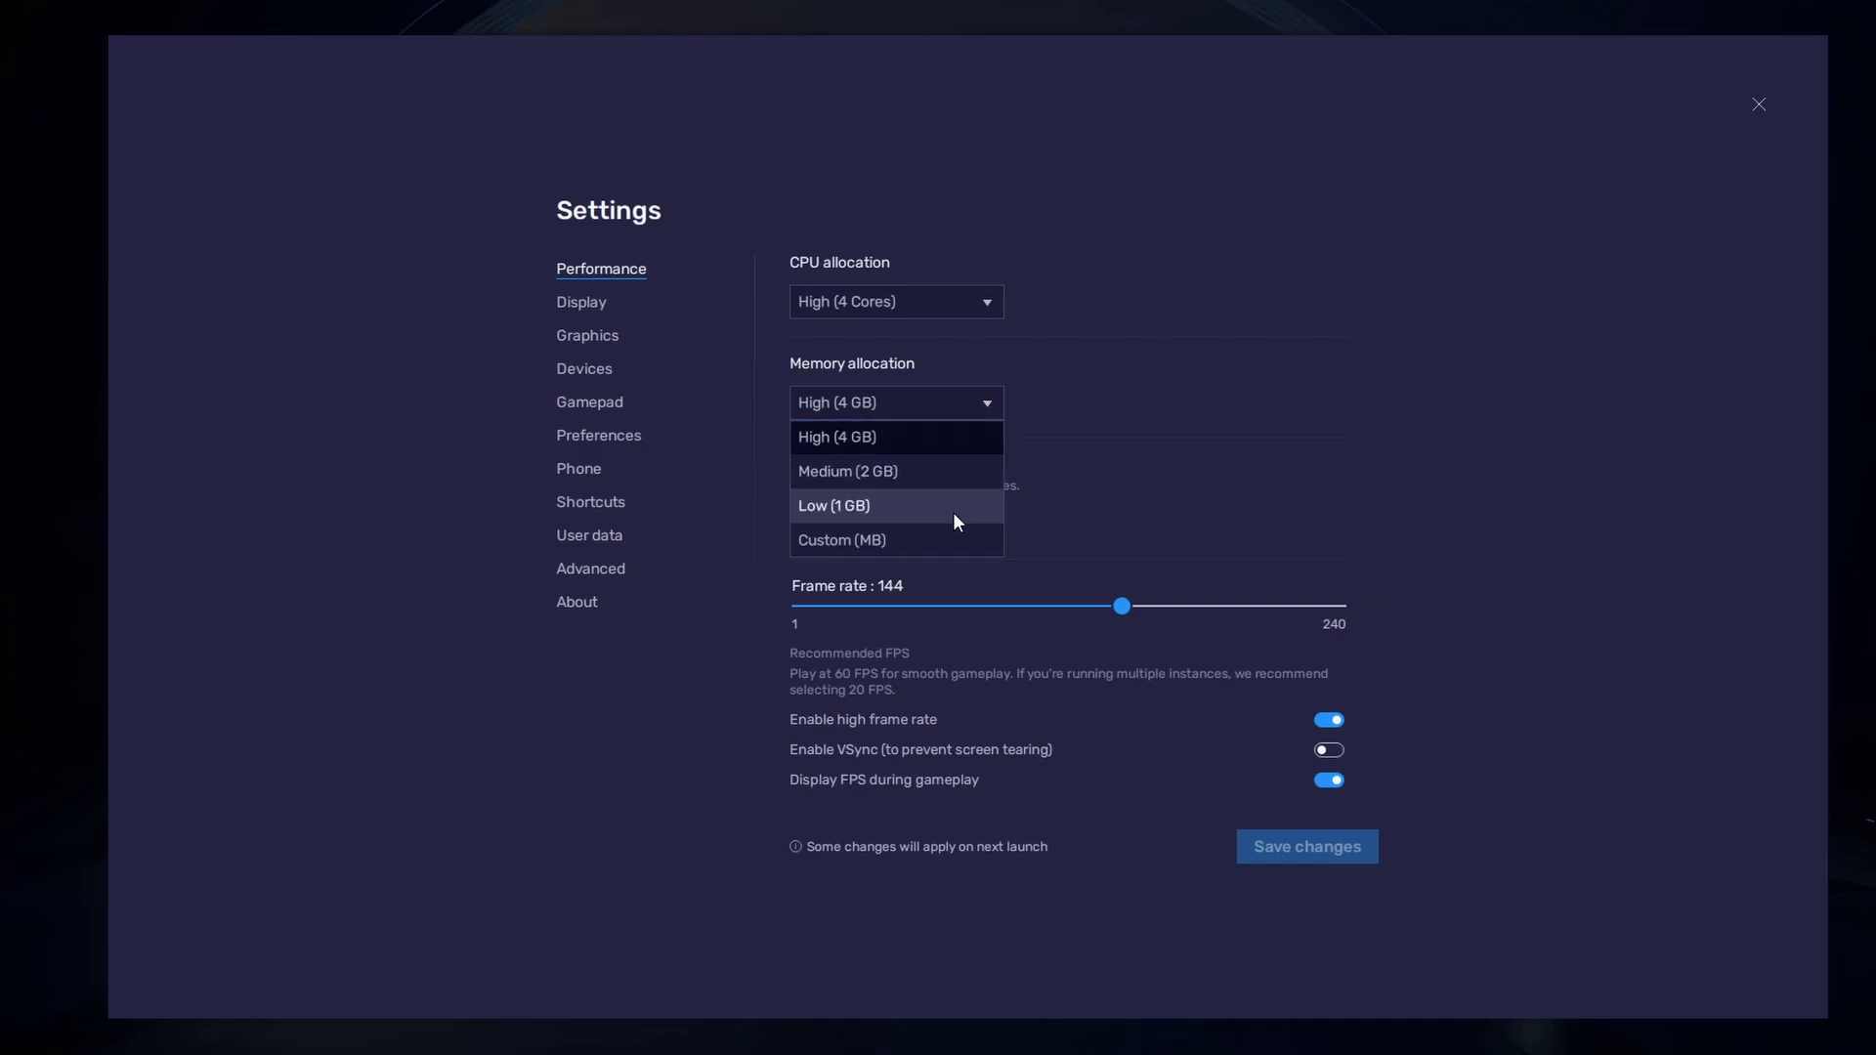
{"action": "left_click", "coordinate": [1119, 477]}
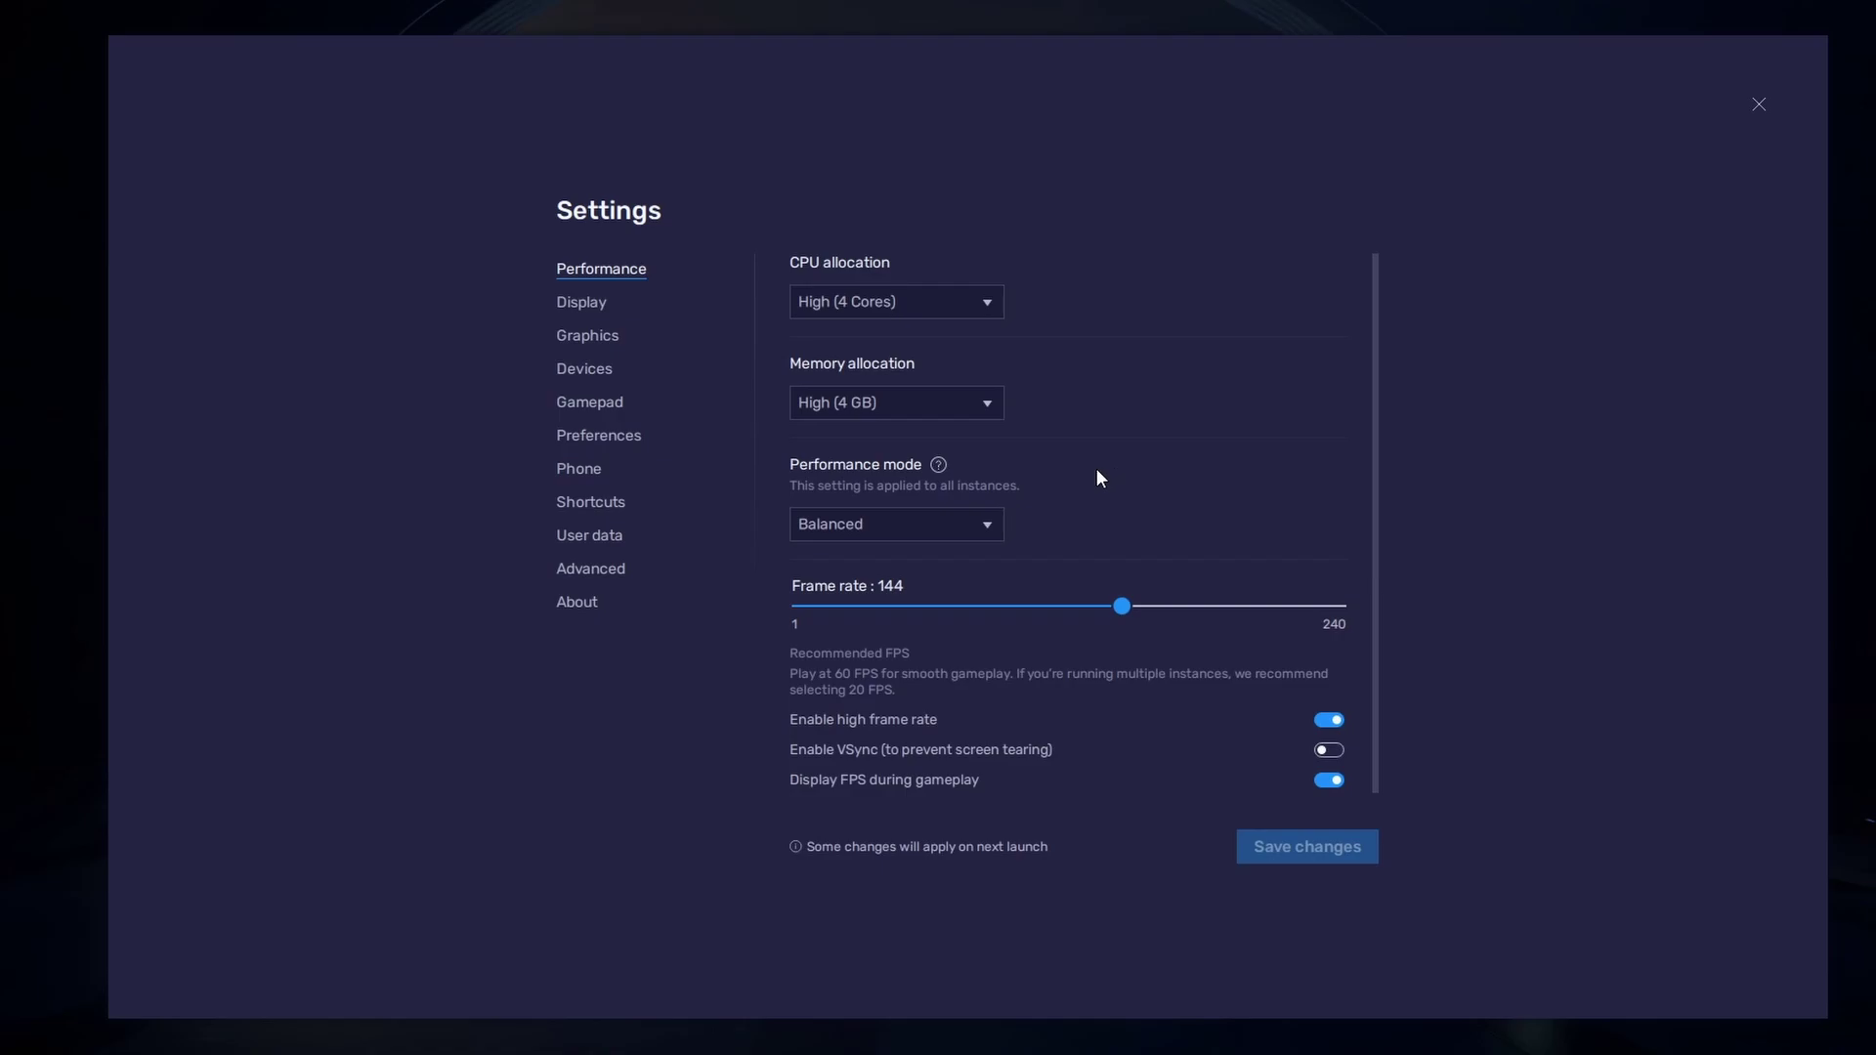
{"action": "left_click", "coordinate": [987, 524]}
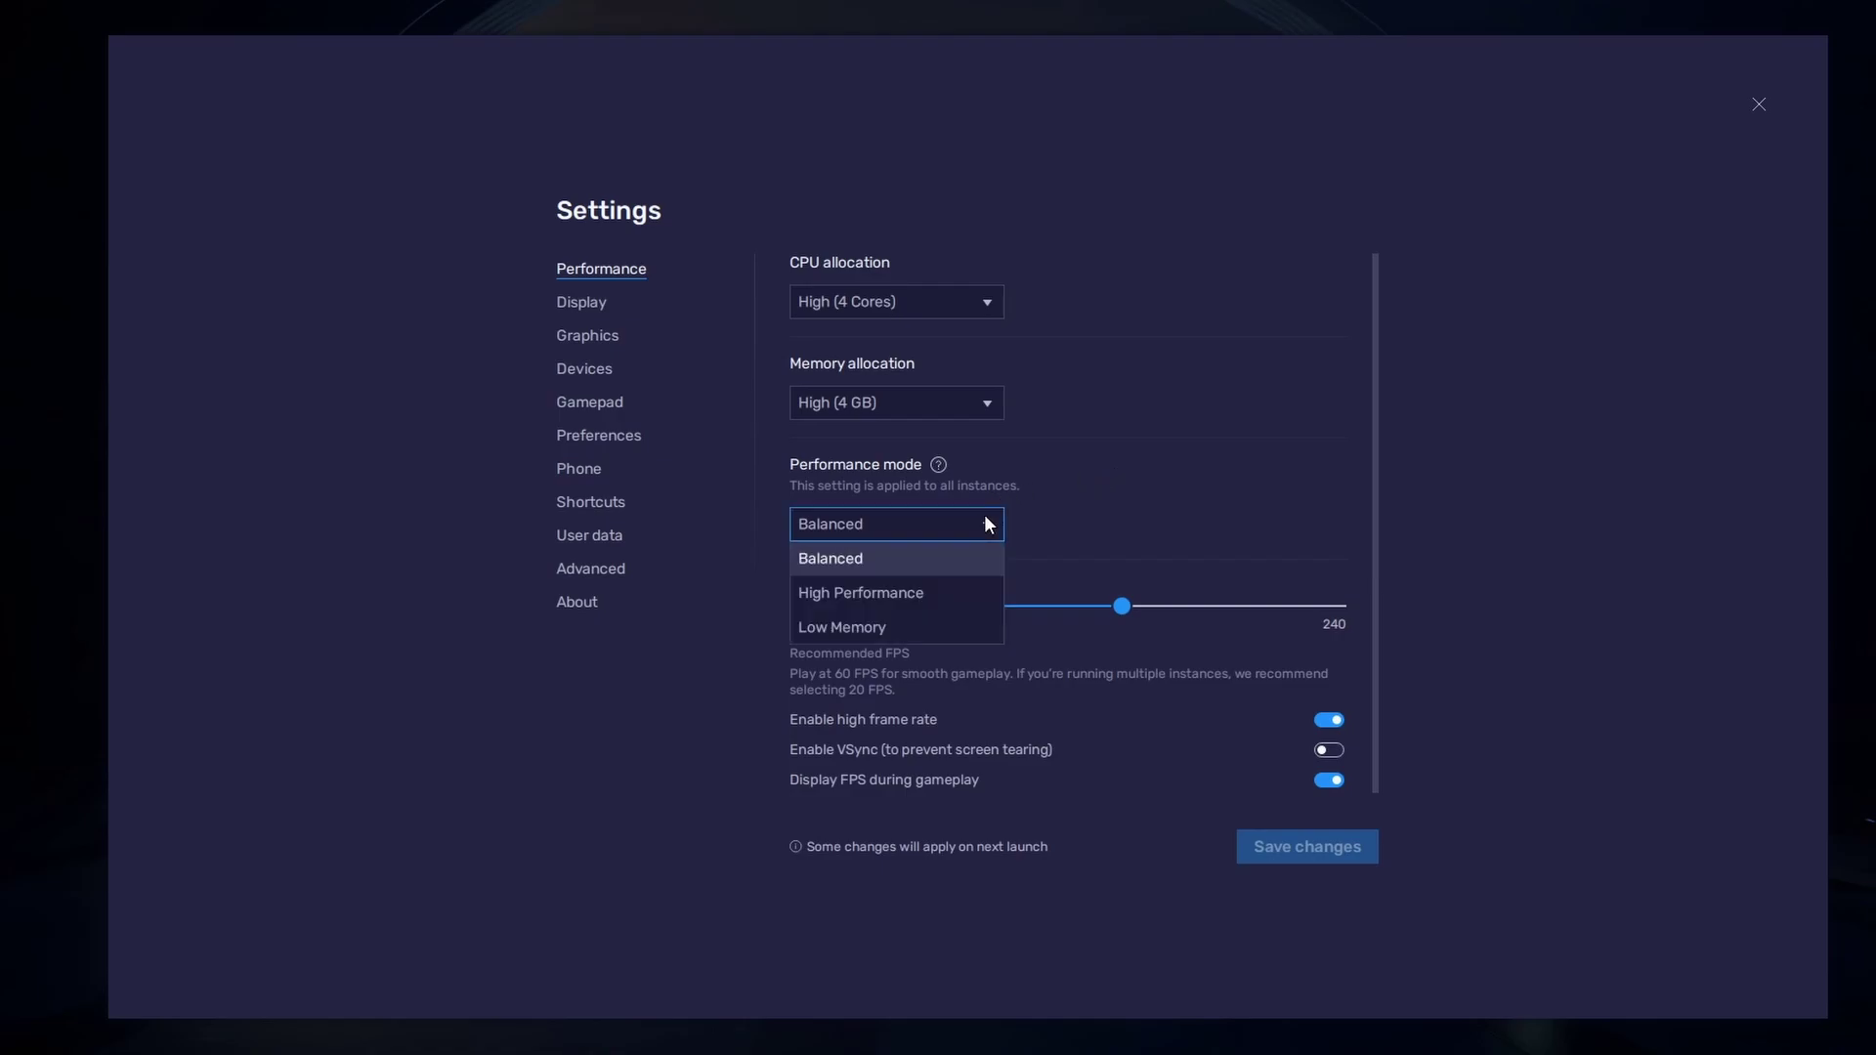
{"action": "left_click", "coordinate": [950, 564]}
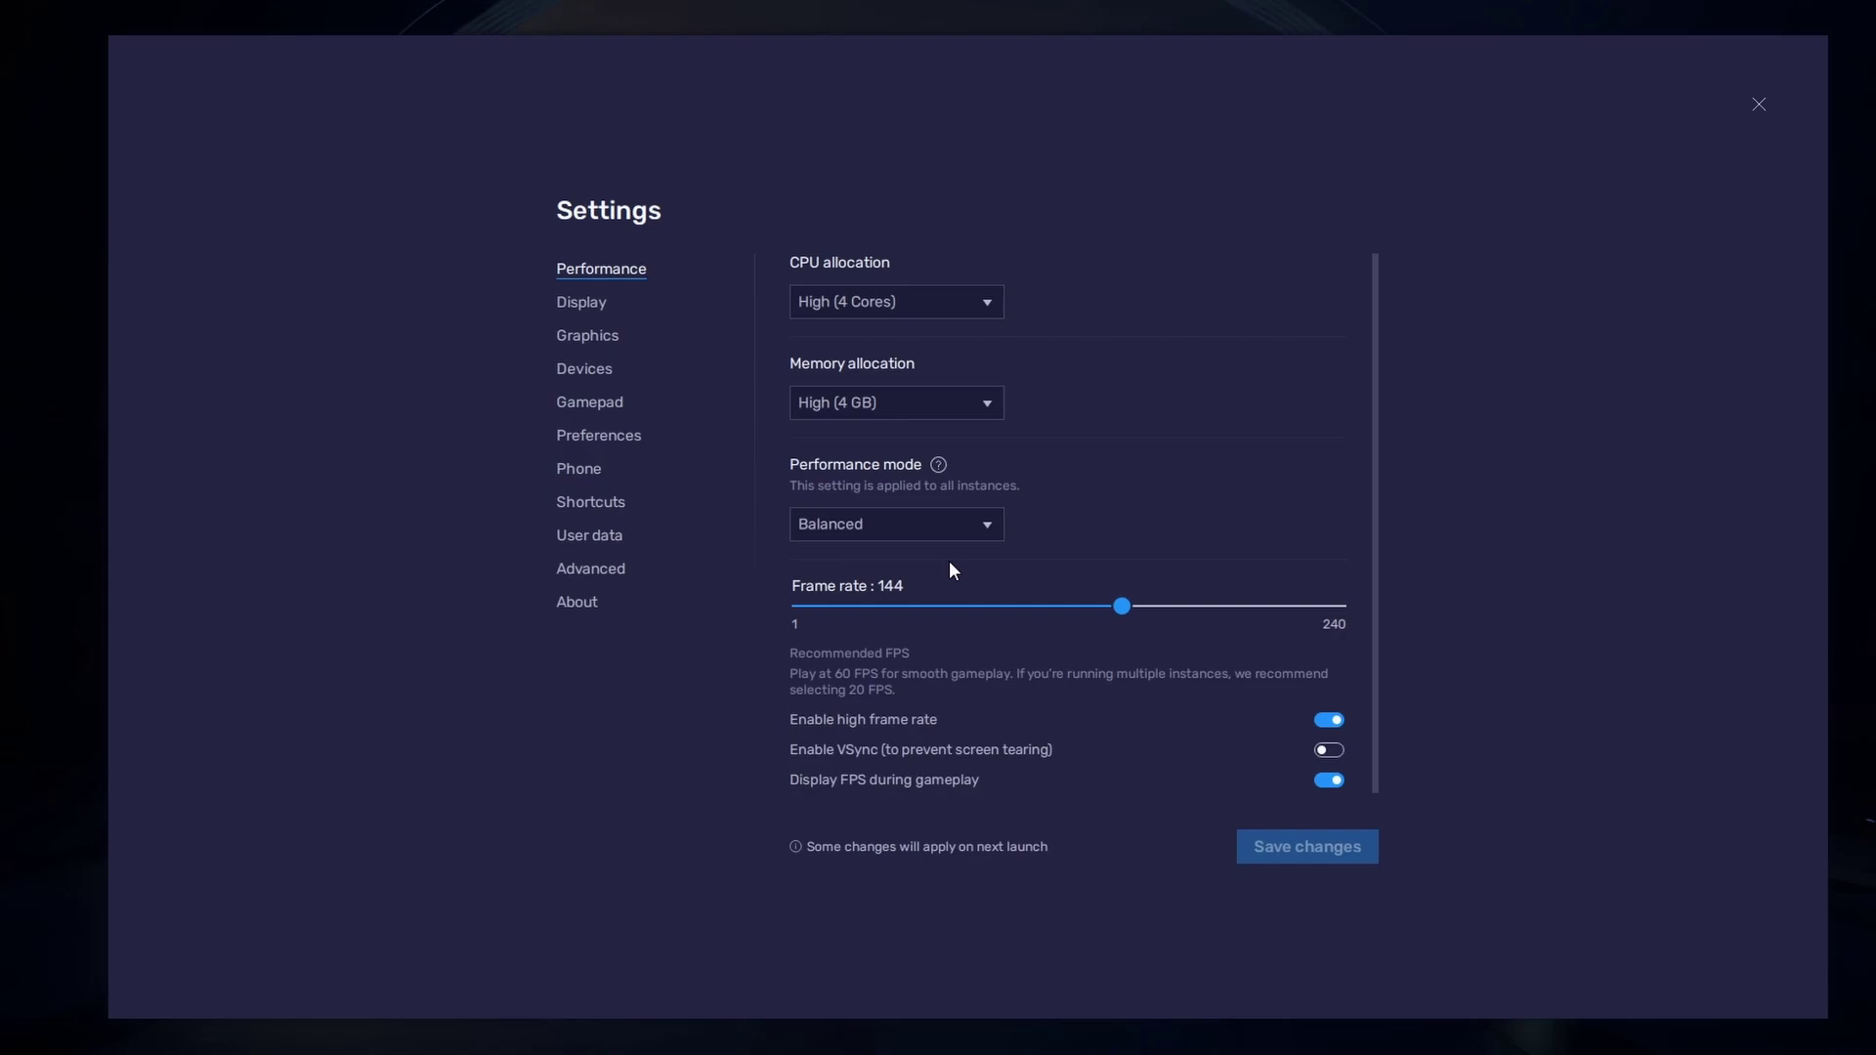
Turn the high frame rate option off and on again, and set the frame rate to 145.
{"action": "left_click", "coordinate": [1331, 724]}
{"action": "left_click", "coordinate": [1331, 723]}
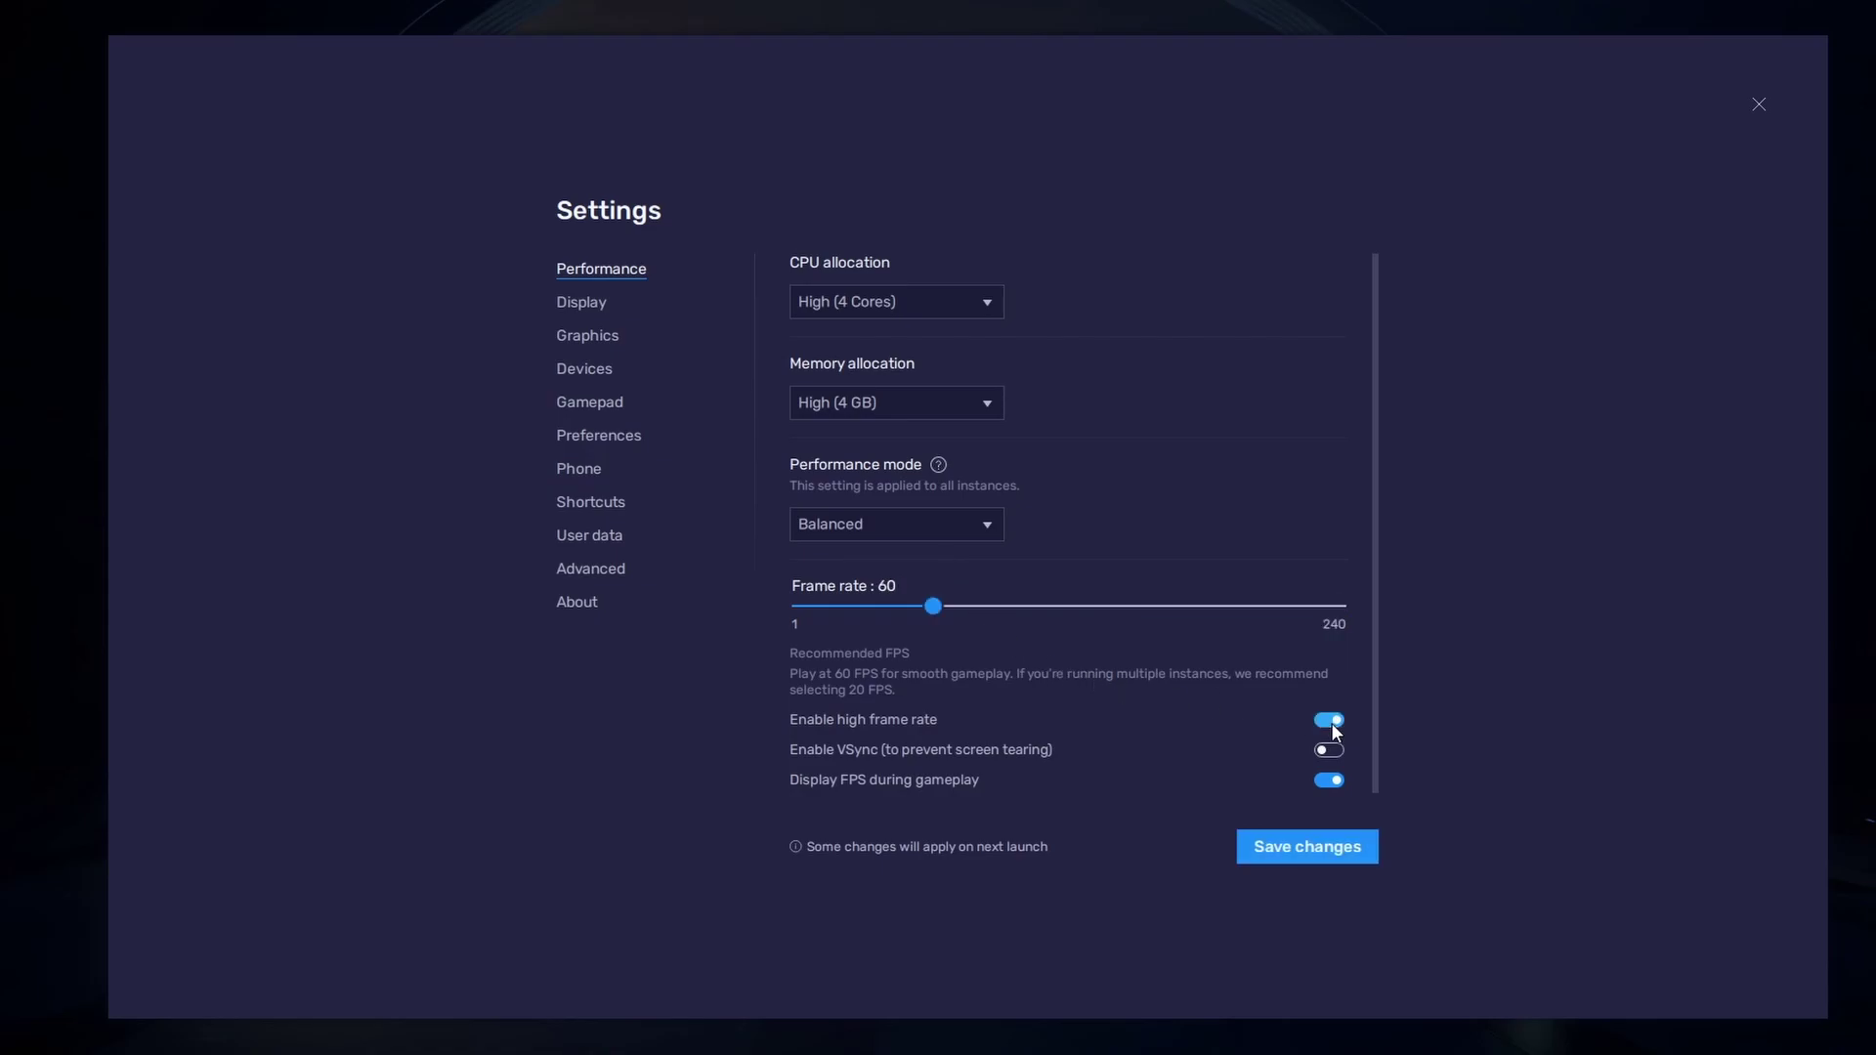
{"action": "left_click", "coordinate": [1130, 606]}
{"action": "left_click_drag", "start_coordinate": [1122, 608], "coordinate": [1125, 607]}
Check the monitor's available refresh rates in the advanced display settings of Windows.
{"action": "right_click", "coordinate": [5, 611]}
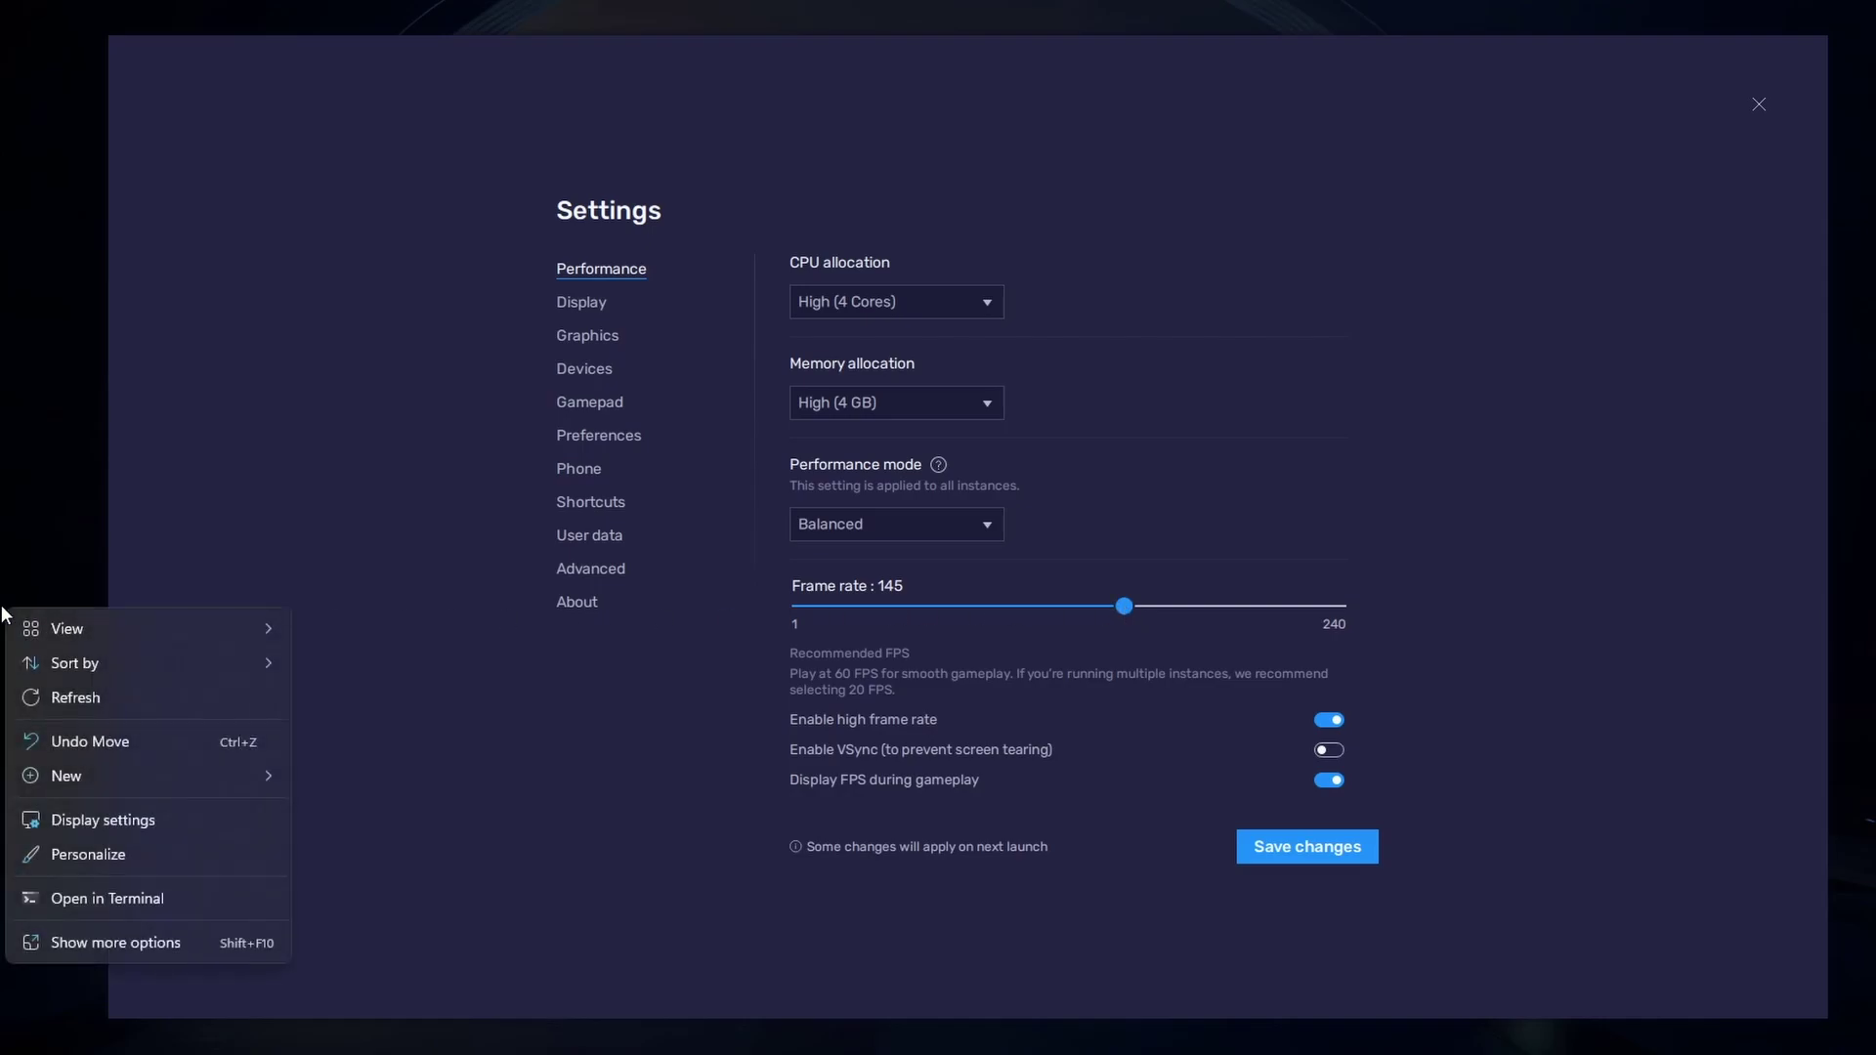
{"action": "left_click", "coordinate": [174, 821]}
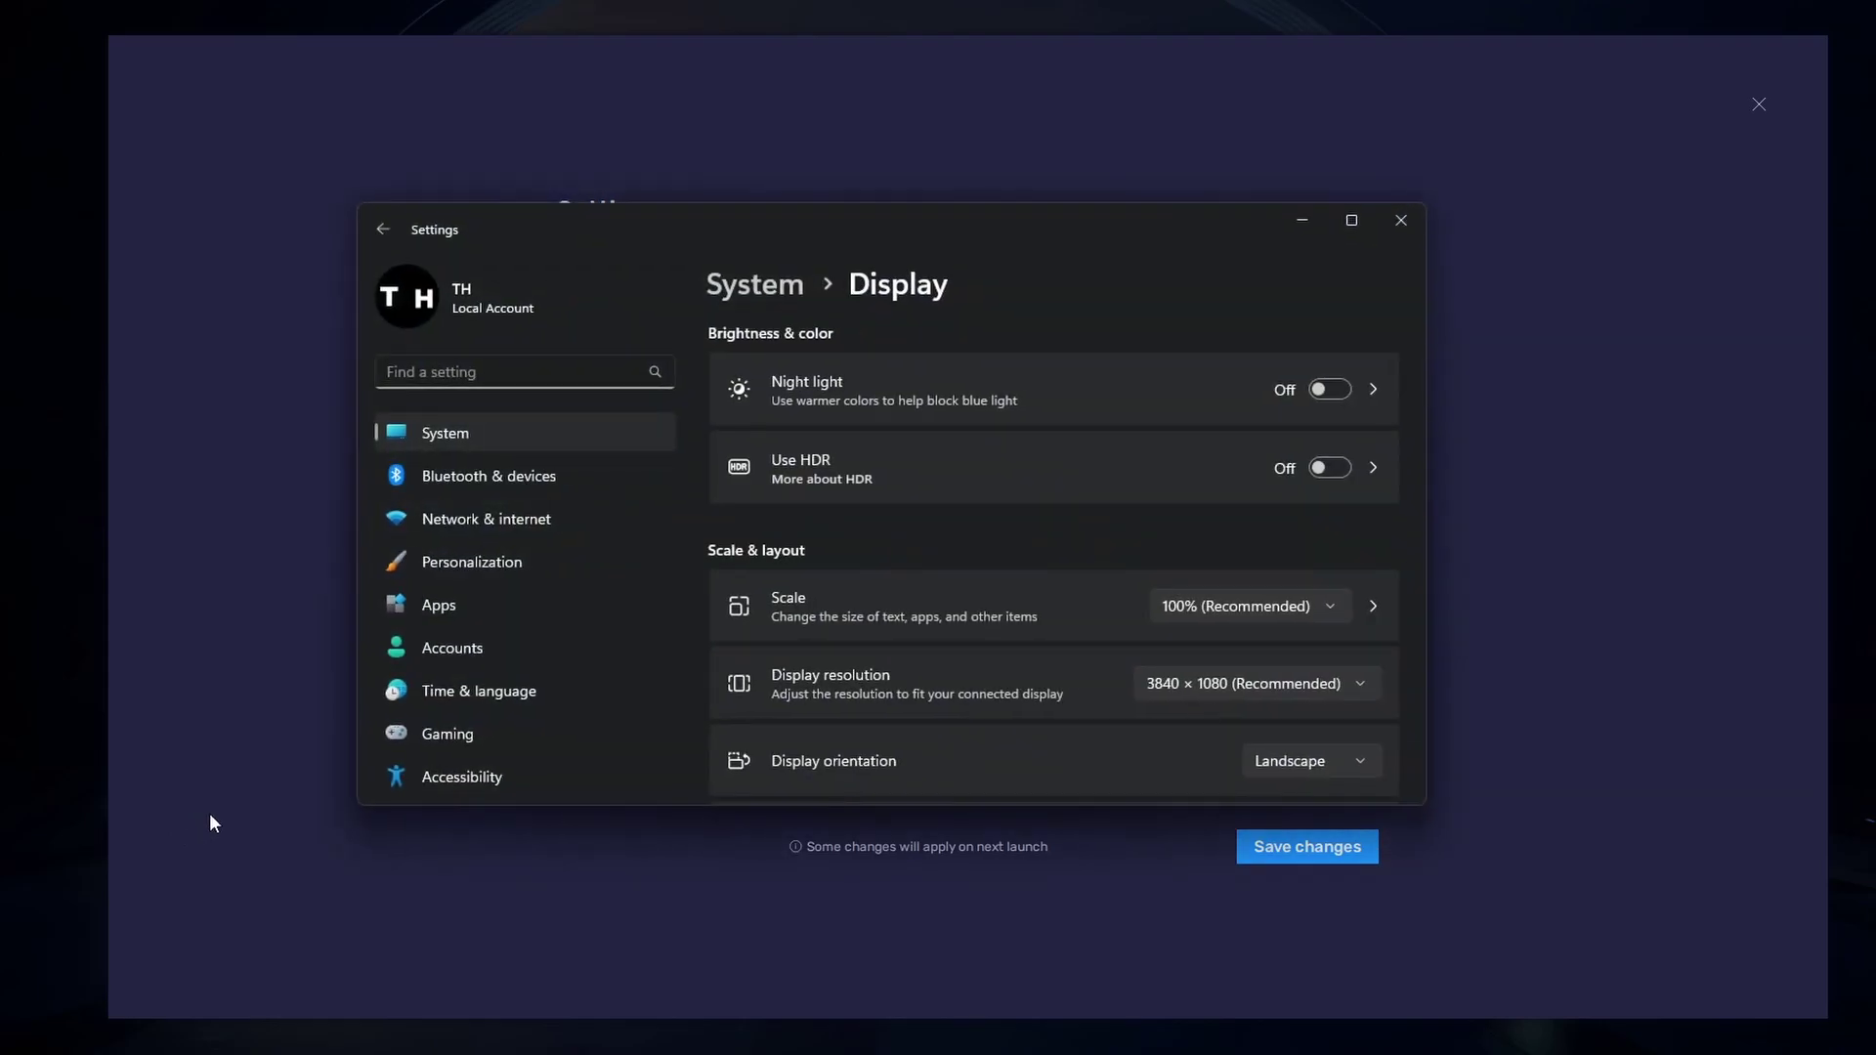
{"action": "left_click_drag", "start_coordinate": [1415, 489], "coordinate": [1392, 716]}
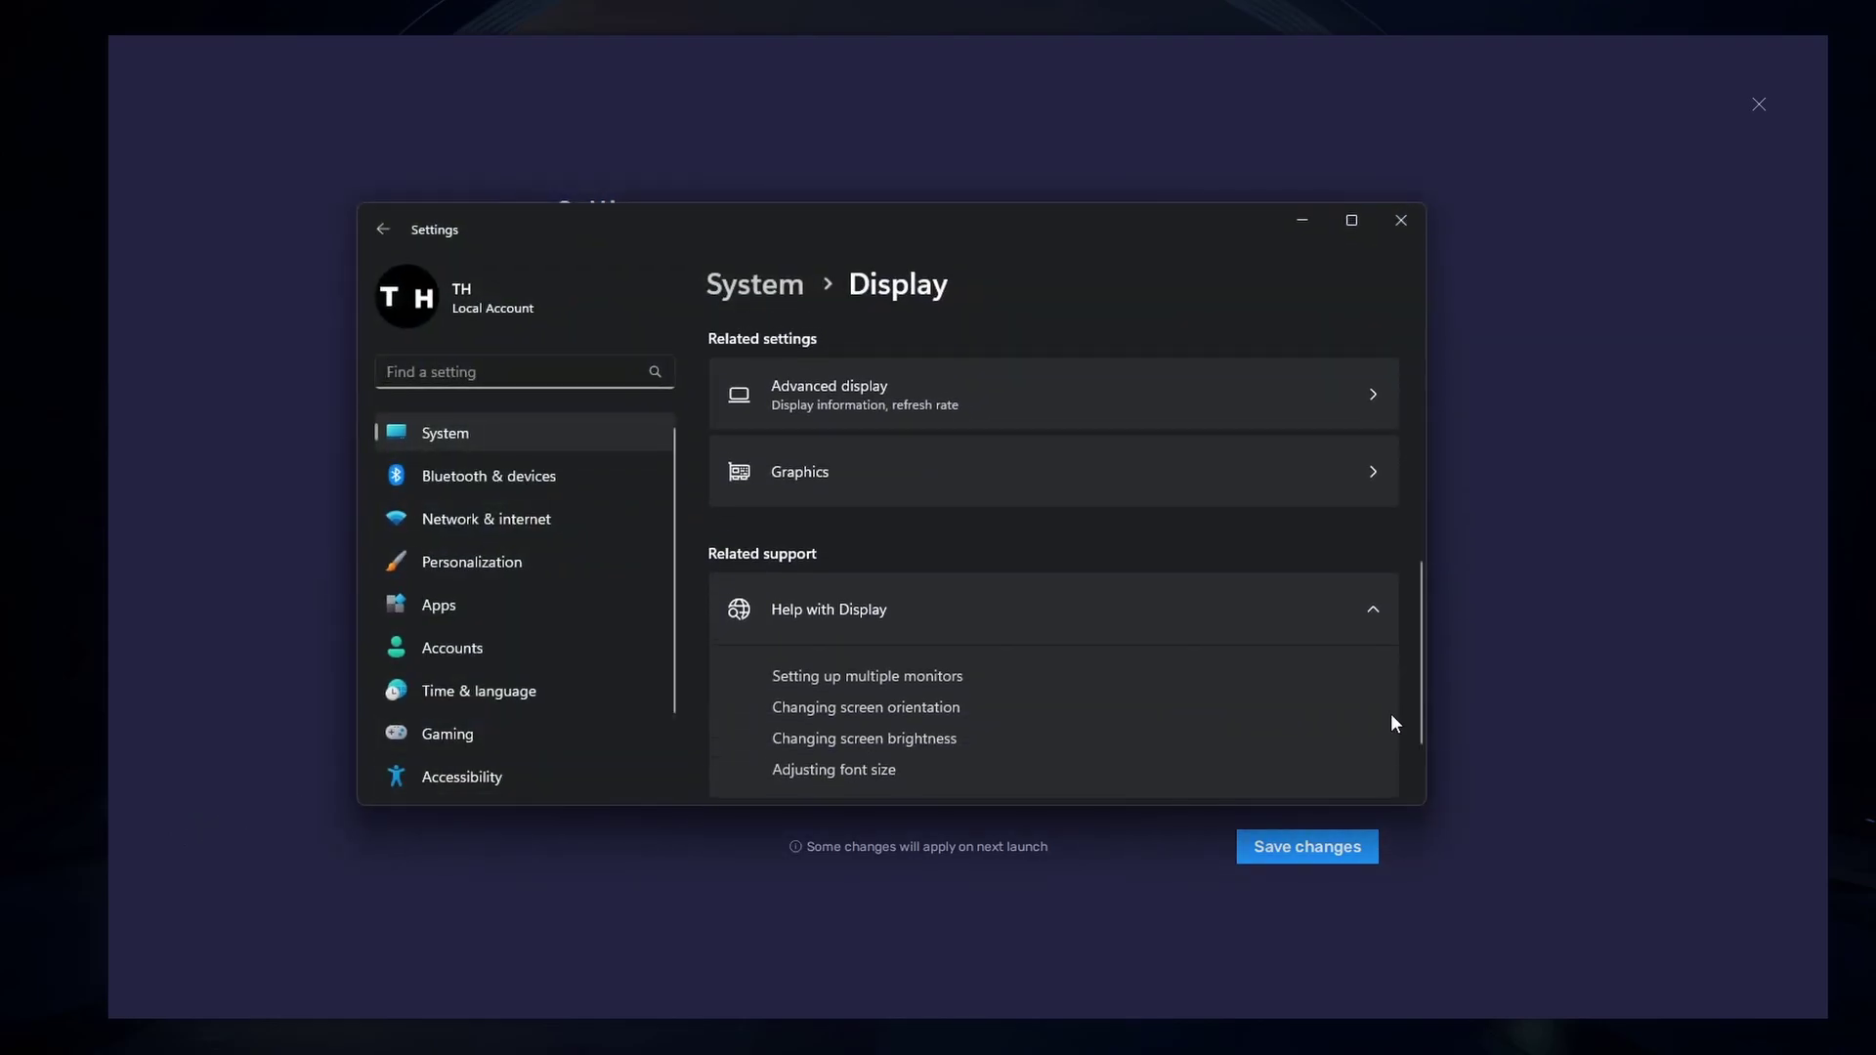
{"action": "left_click", "coordinate": [1357, 389]}
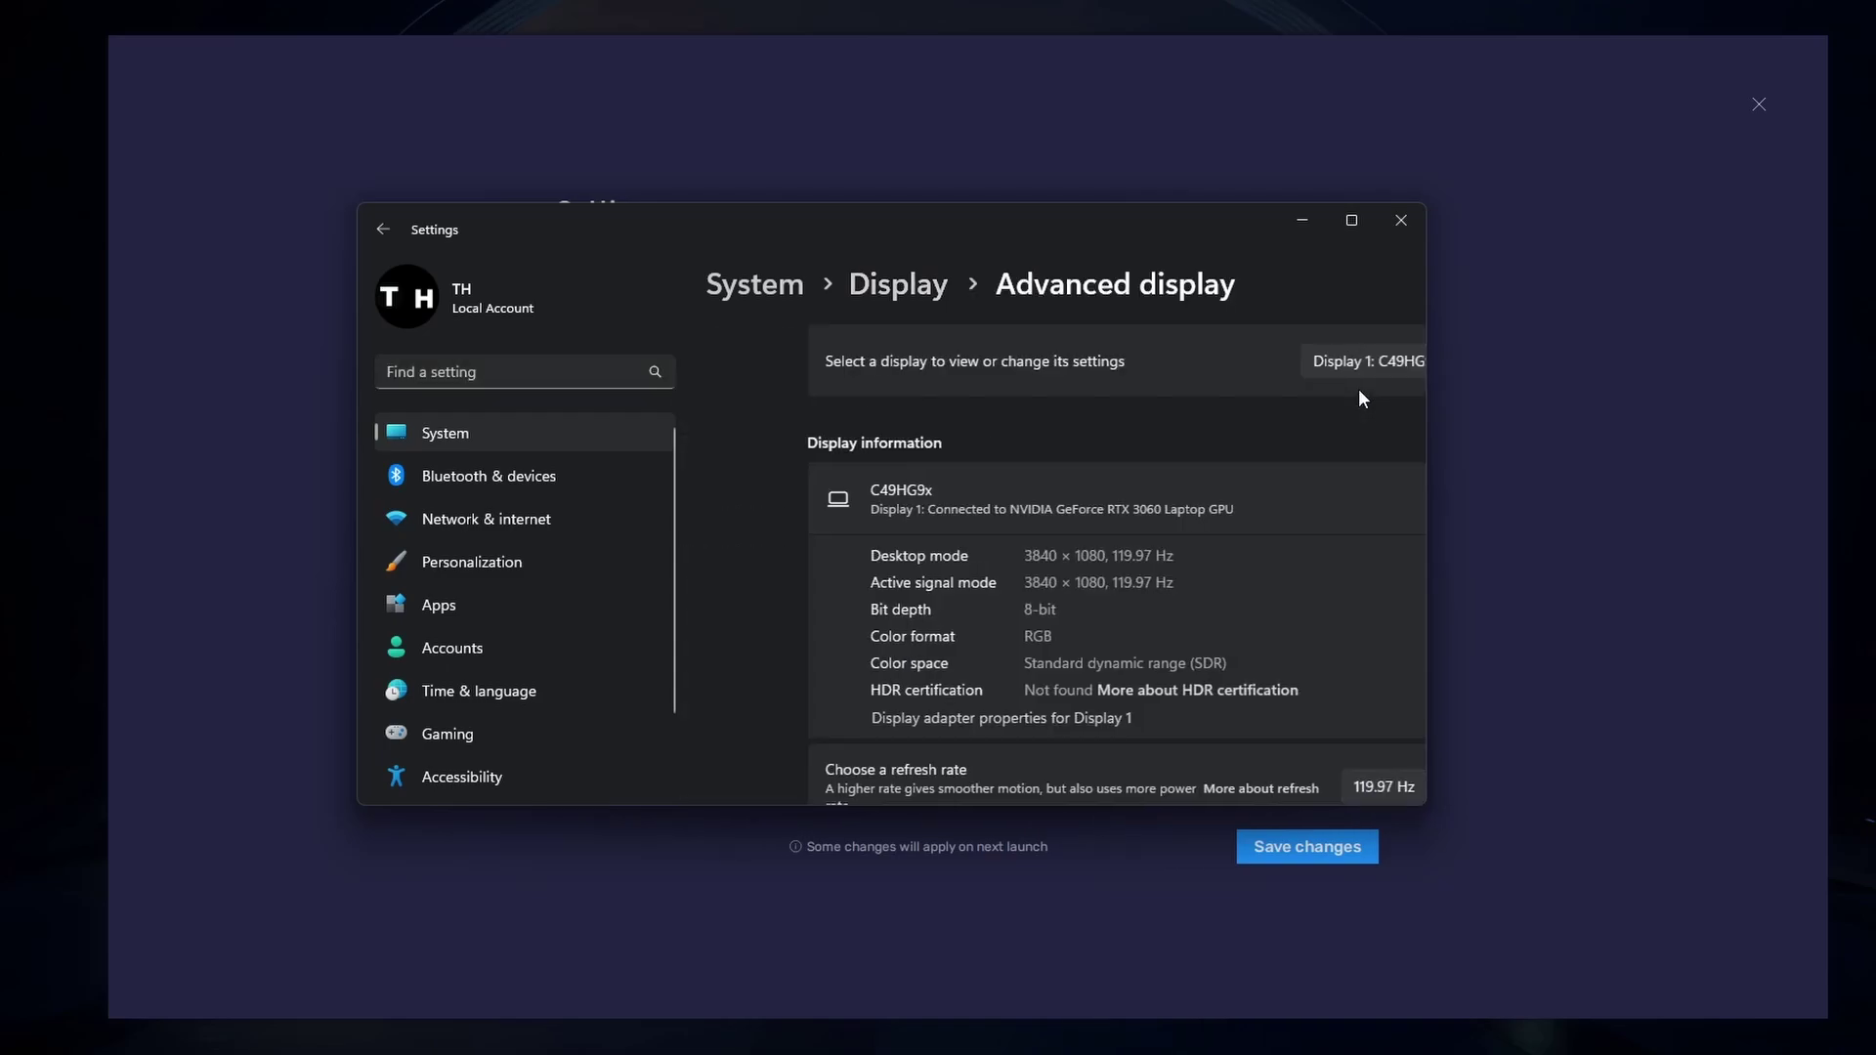
{"action": "left_click_drag", "start_coordinate": [1415, 365], "coordinate": [1419, 518]}
{"action": "left_click", "coordinate": [1299, 677]}
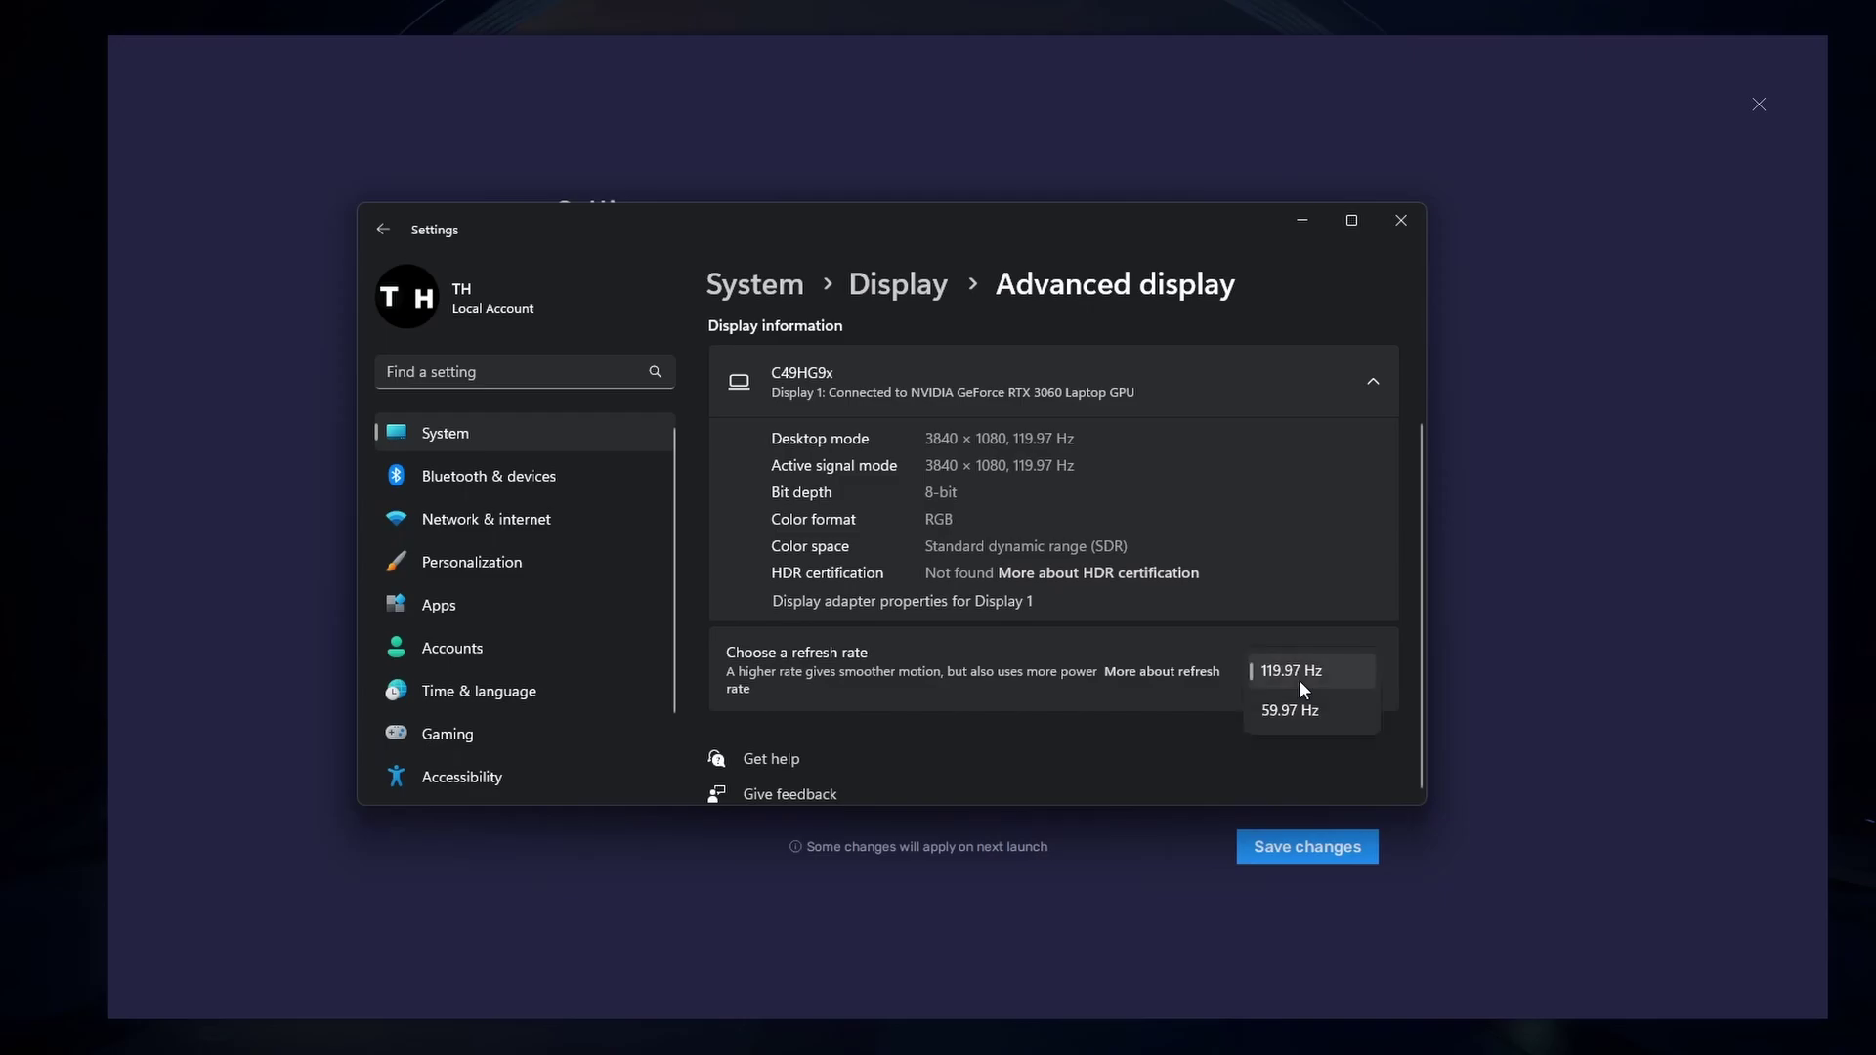
{"action": "left_click", "coordinate": [1311, 750]}
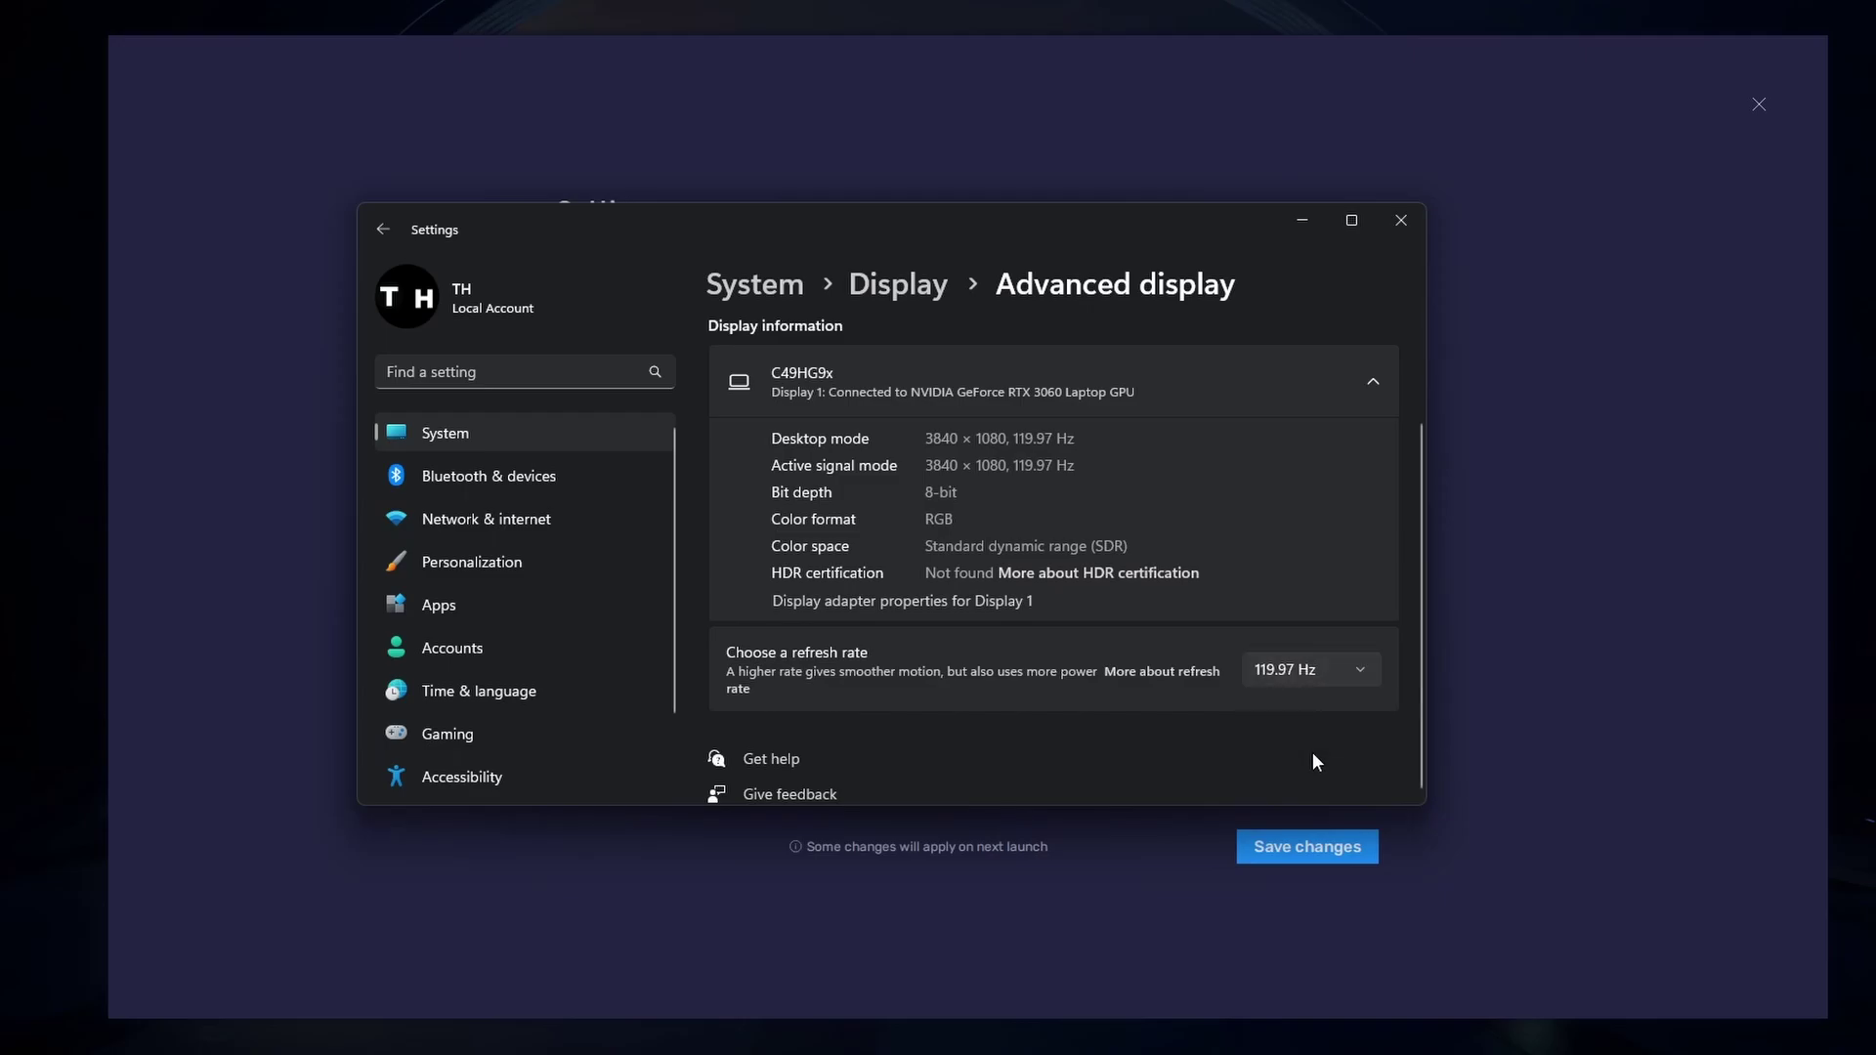
Close the Windows display settings and set the emulator's frame rate to 144, saving the change.
{"action": "left_click", "coordinate": [1400, 220]}
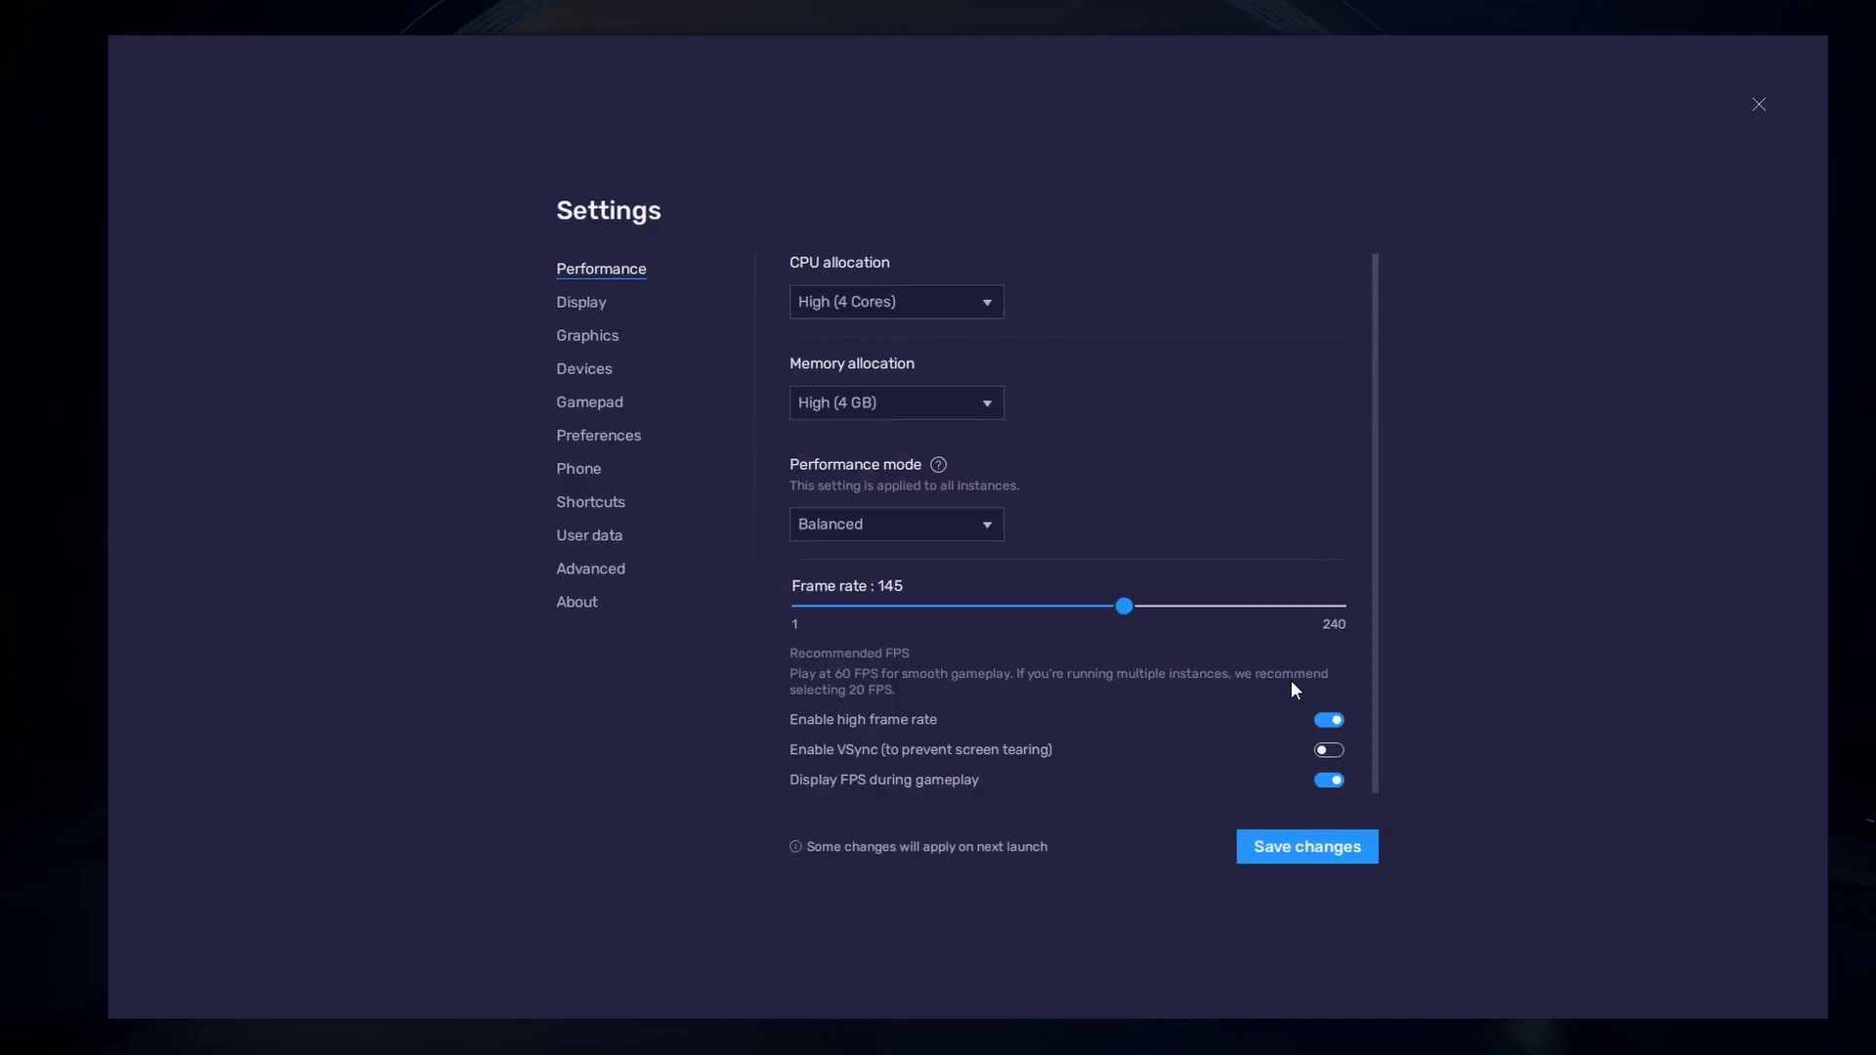
{"action": "left_click_drag", "start_coordinate": [1126, 606], "coordinate": [1122, 606]}
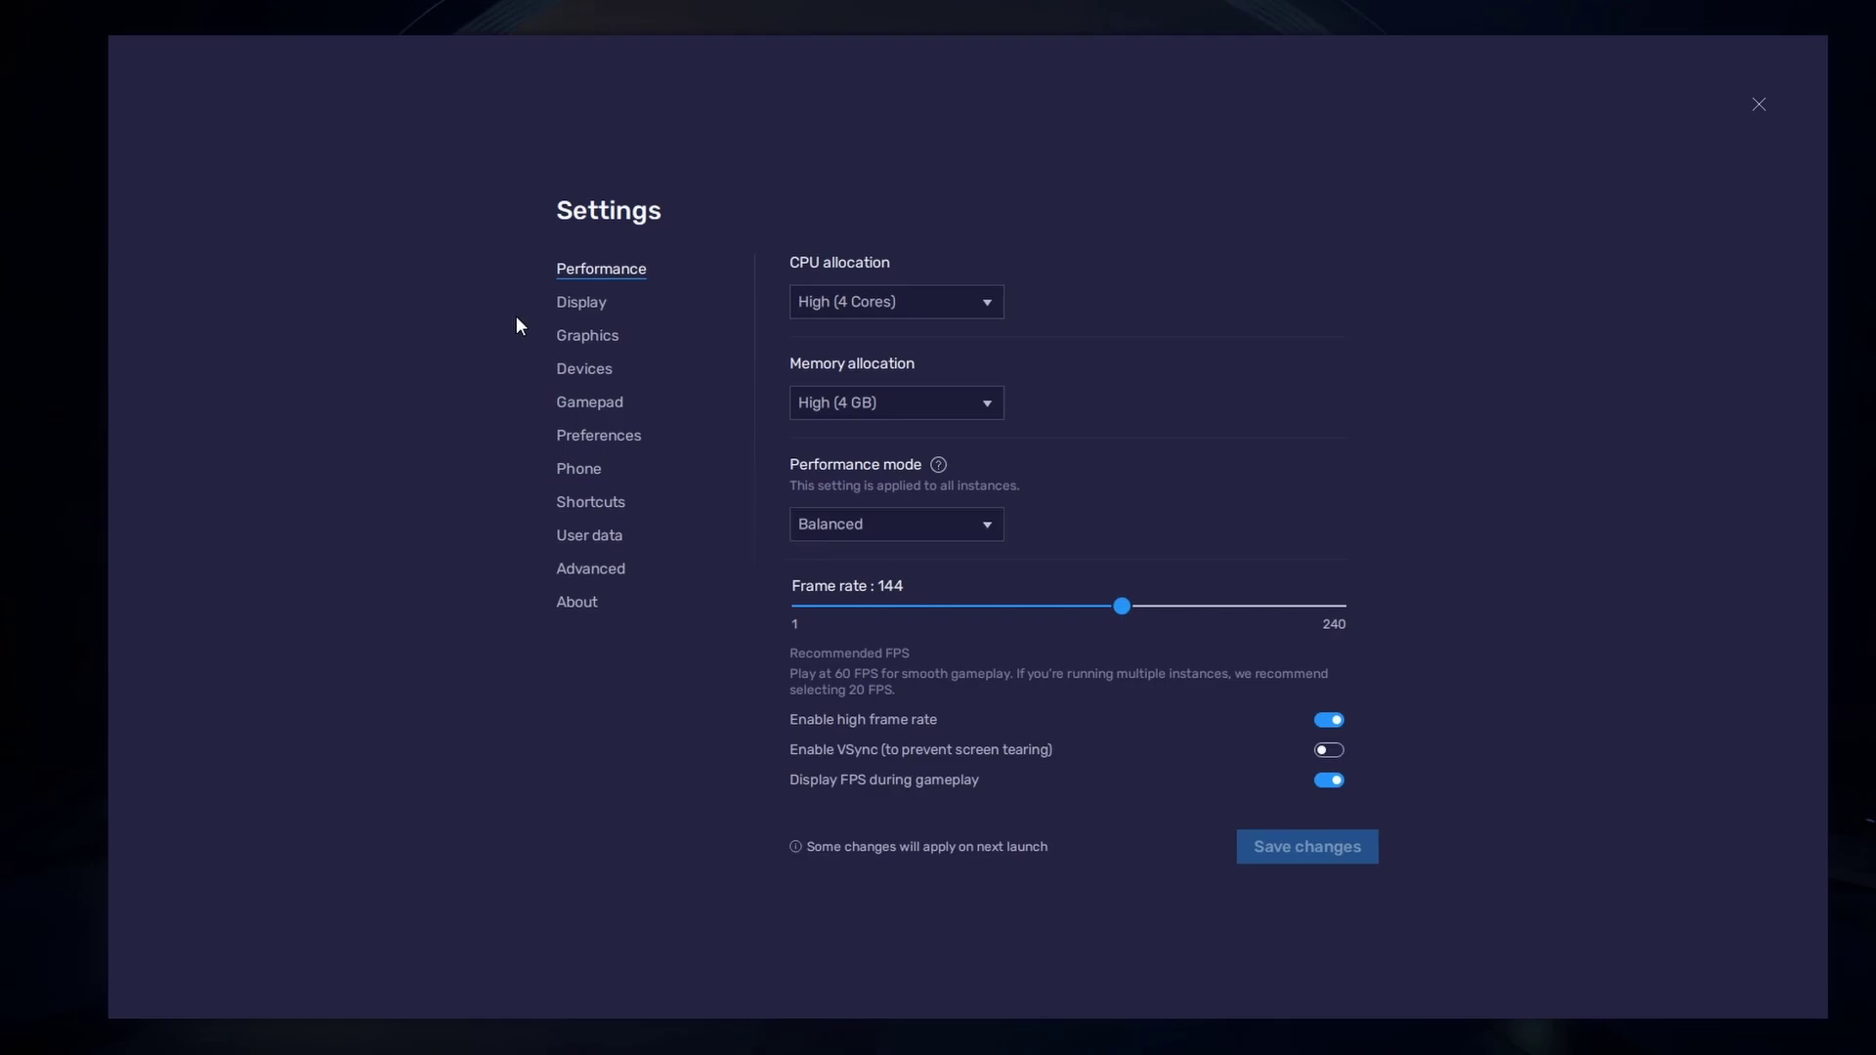
Set the emulator's display resolution to Landscape at 1600 x 900 and close its settings.
{"action": "left_click", "coordinate": [582, 303]}
{"action": "left_click", "coordinate": [850, 303]}
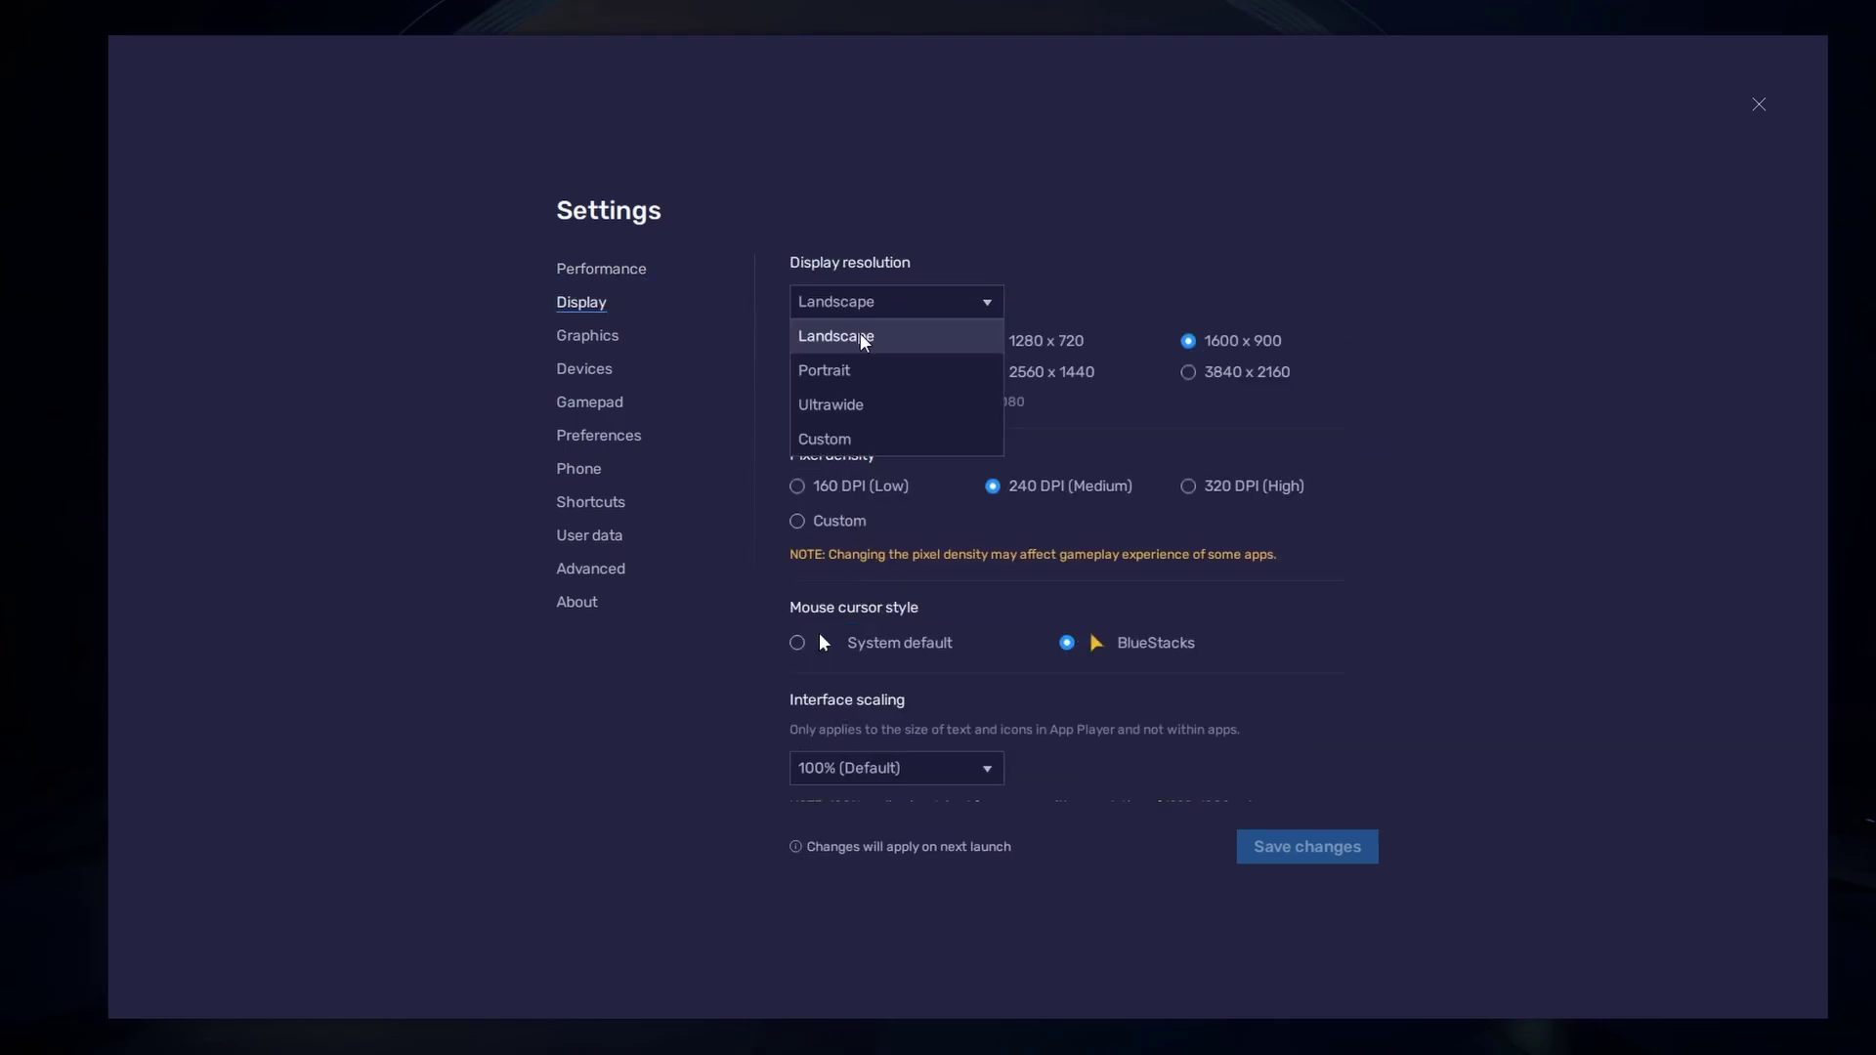
{"action": "left_click", "coordinate": [864, 338]}
{"action": "left_click", "coordinate": [994, 373]}
{"action": "left_click", "coordinate": [1190, 342]}
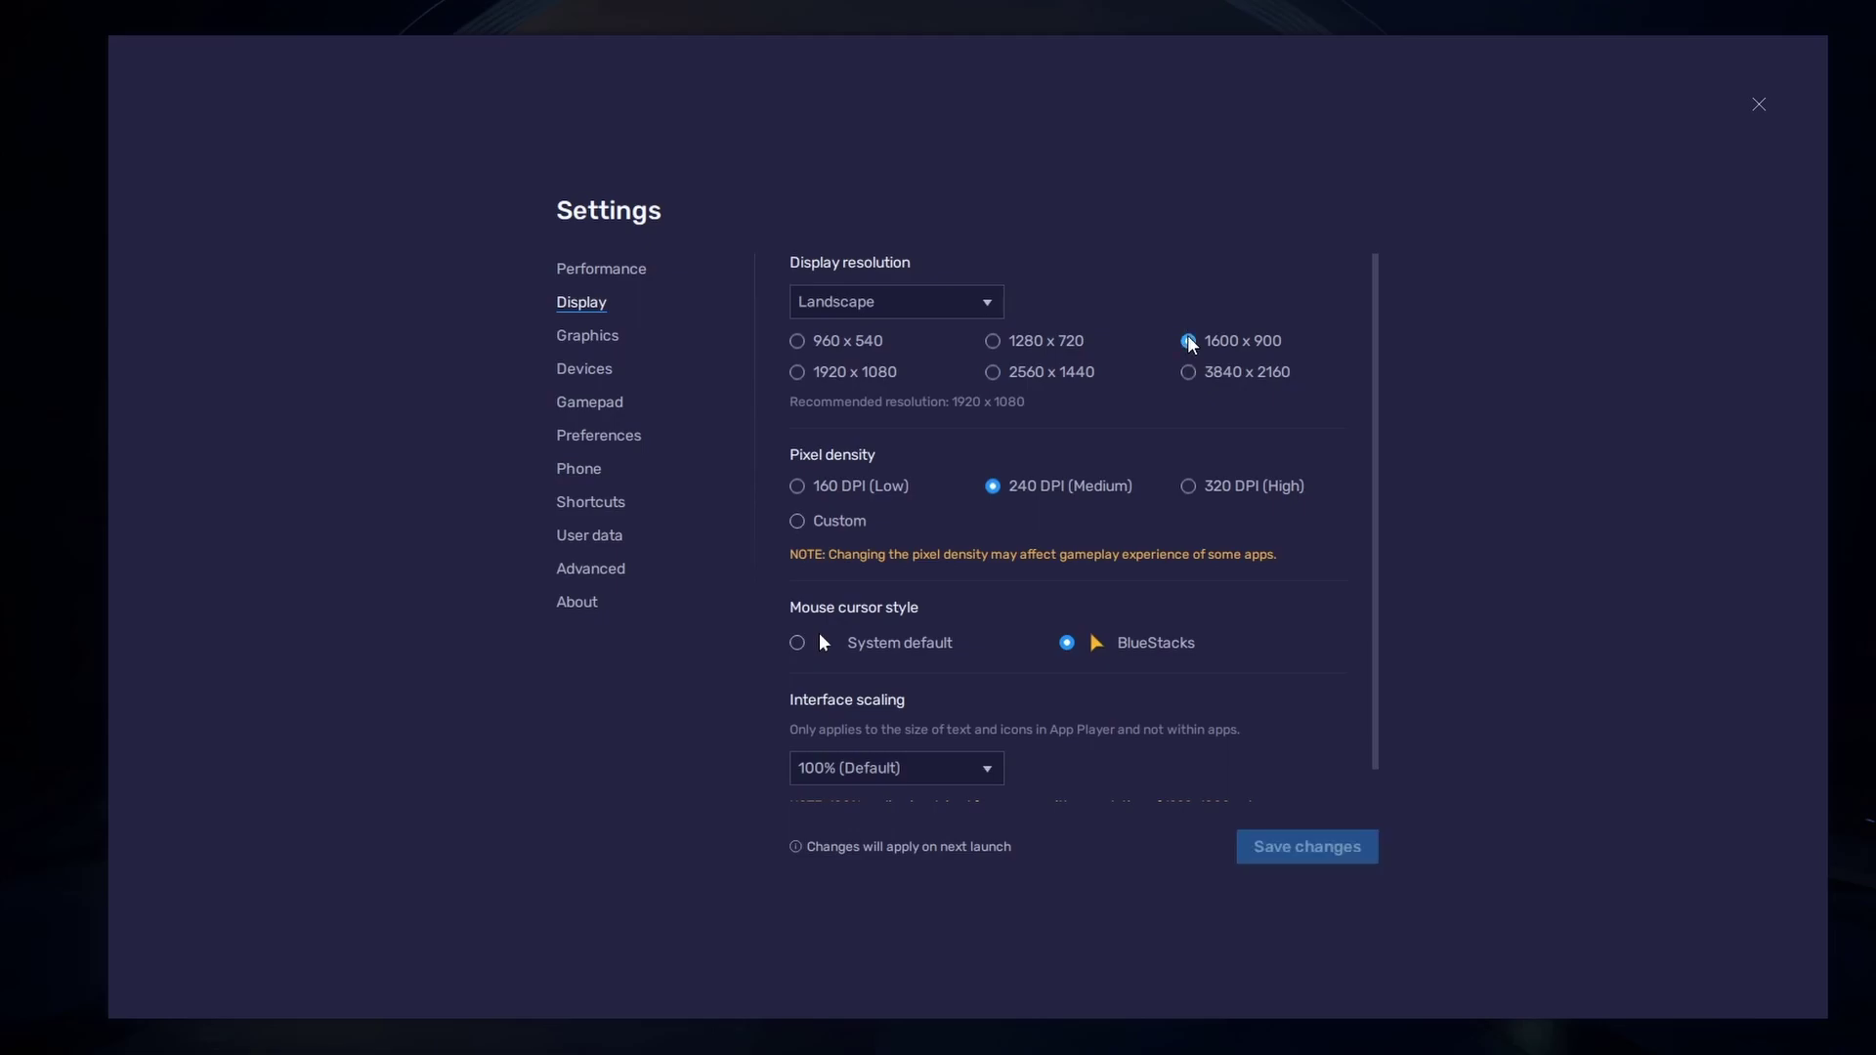
{"action": "left_click", "coordinate": [1758, 106]}
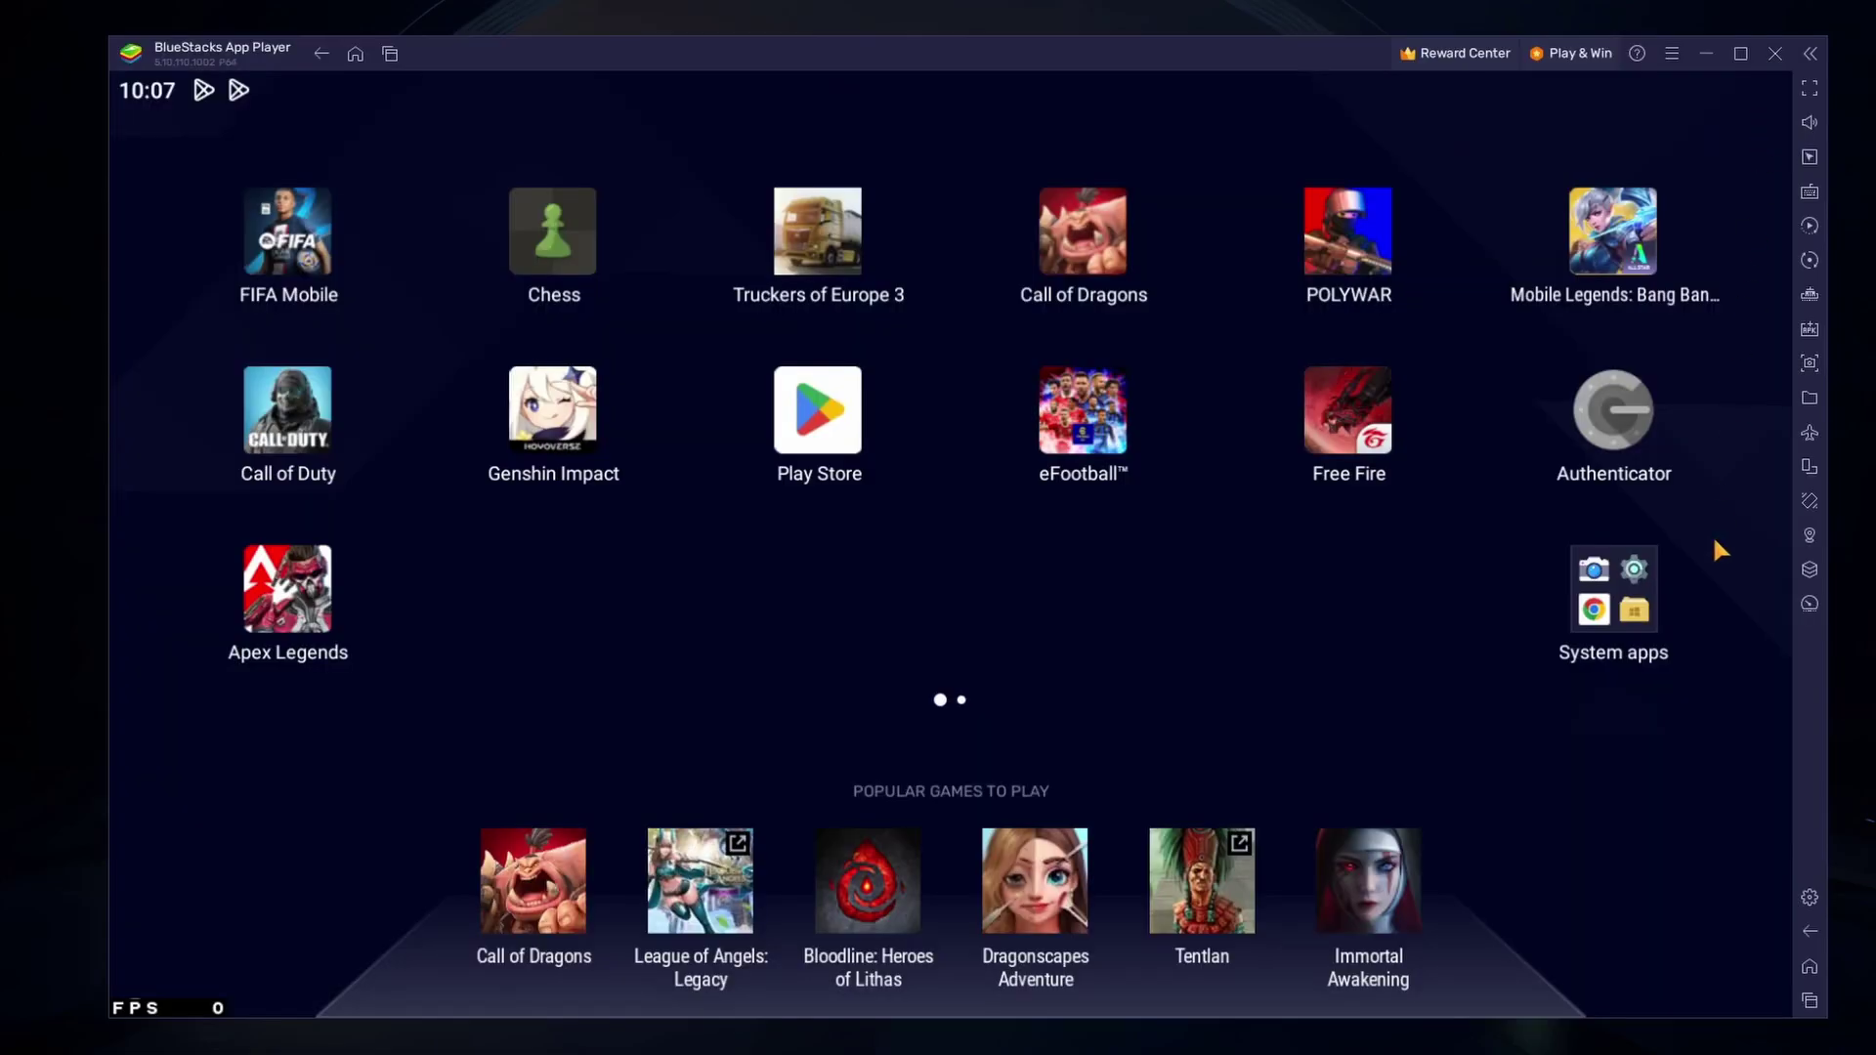
Enlarge the emulator window slightly and launch Genshin Impact.
{"action": "mouse_move", "coordinate": [1834, 1021]}
{"action": "left_mouse_down"}
{"action": "mouse_move", "coordinate": [1744, 975]}
{"action": "mouse_move", "coordinate": [1834, 1022]}
{"action": "left_mouse_up"}
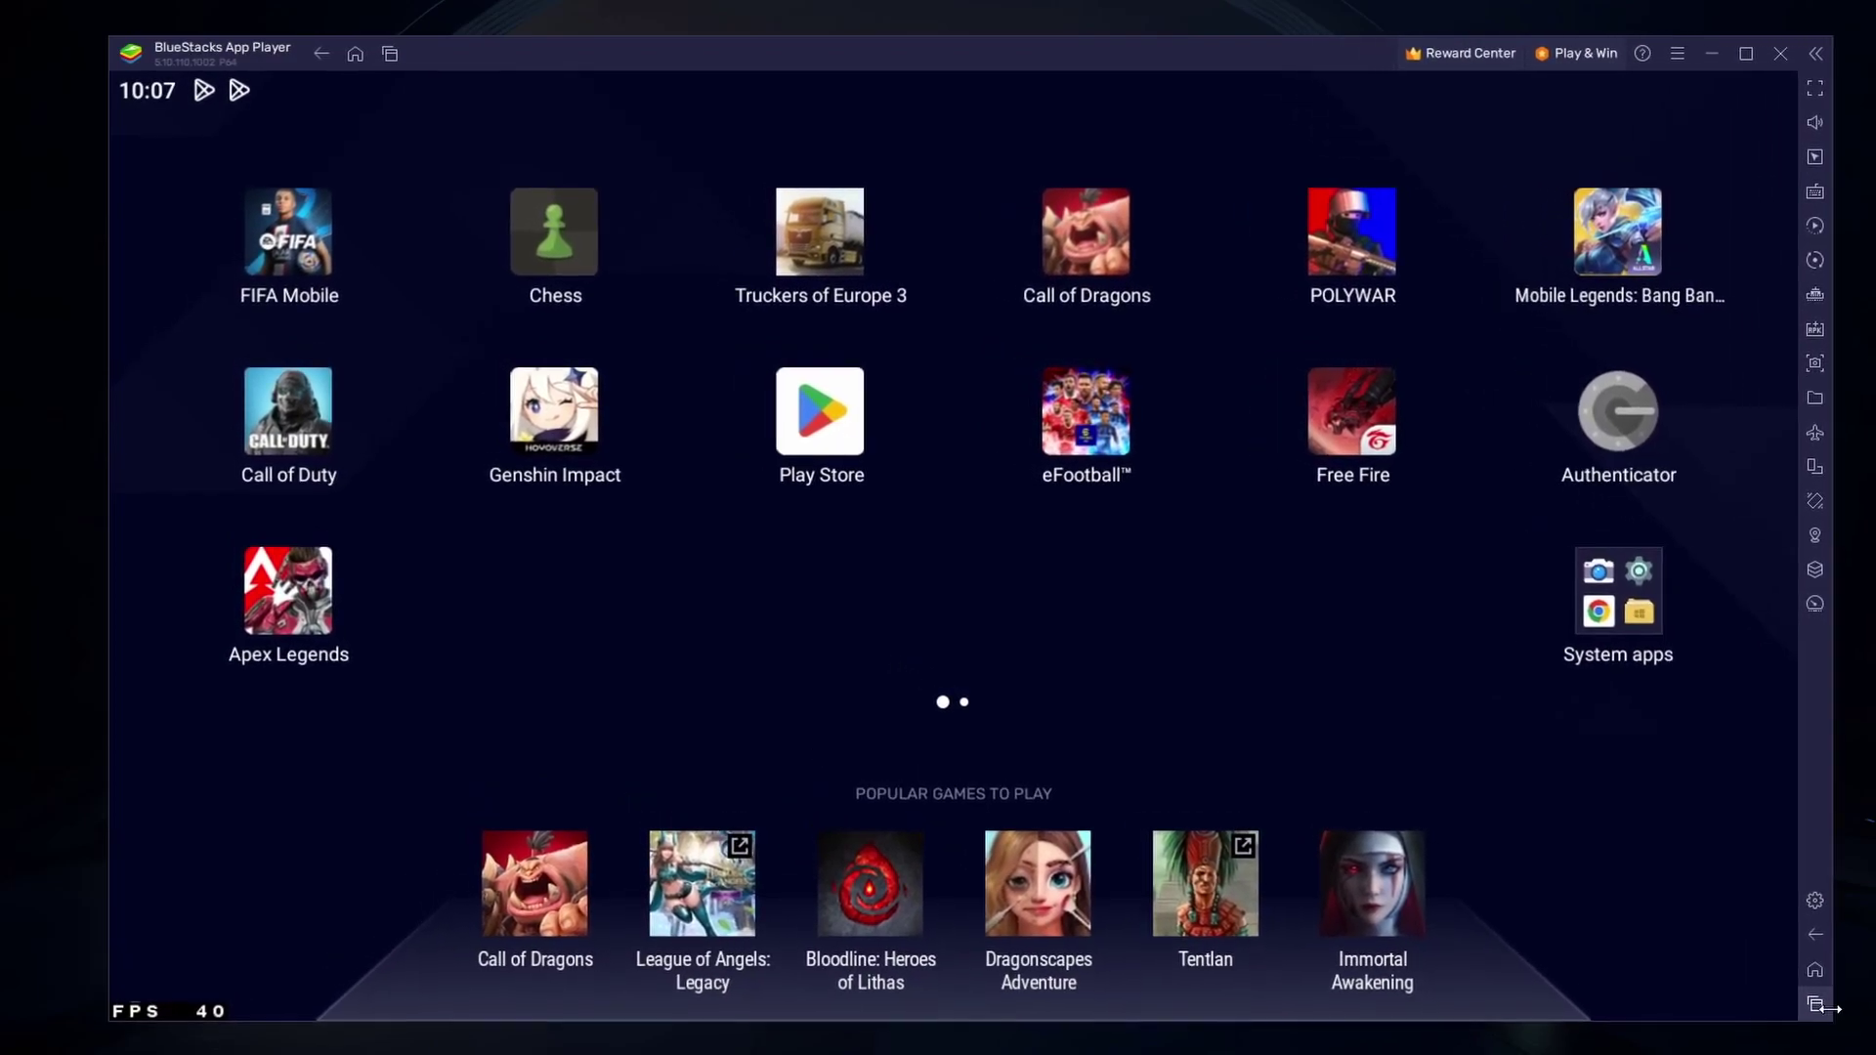
{"action": "left_click", "coordinate": [613, 479]}
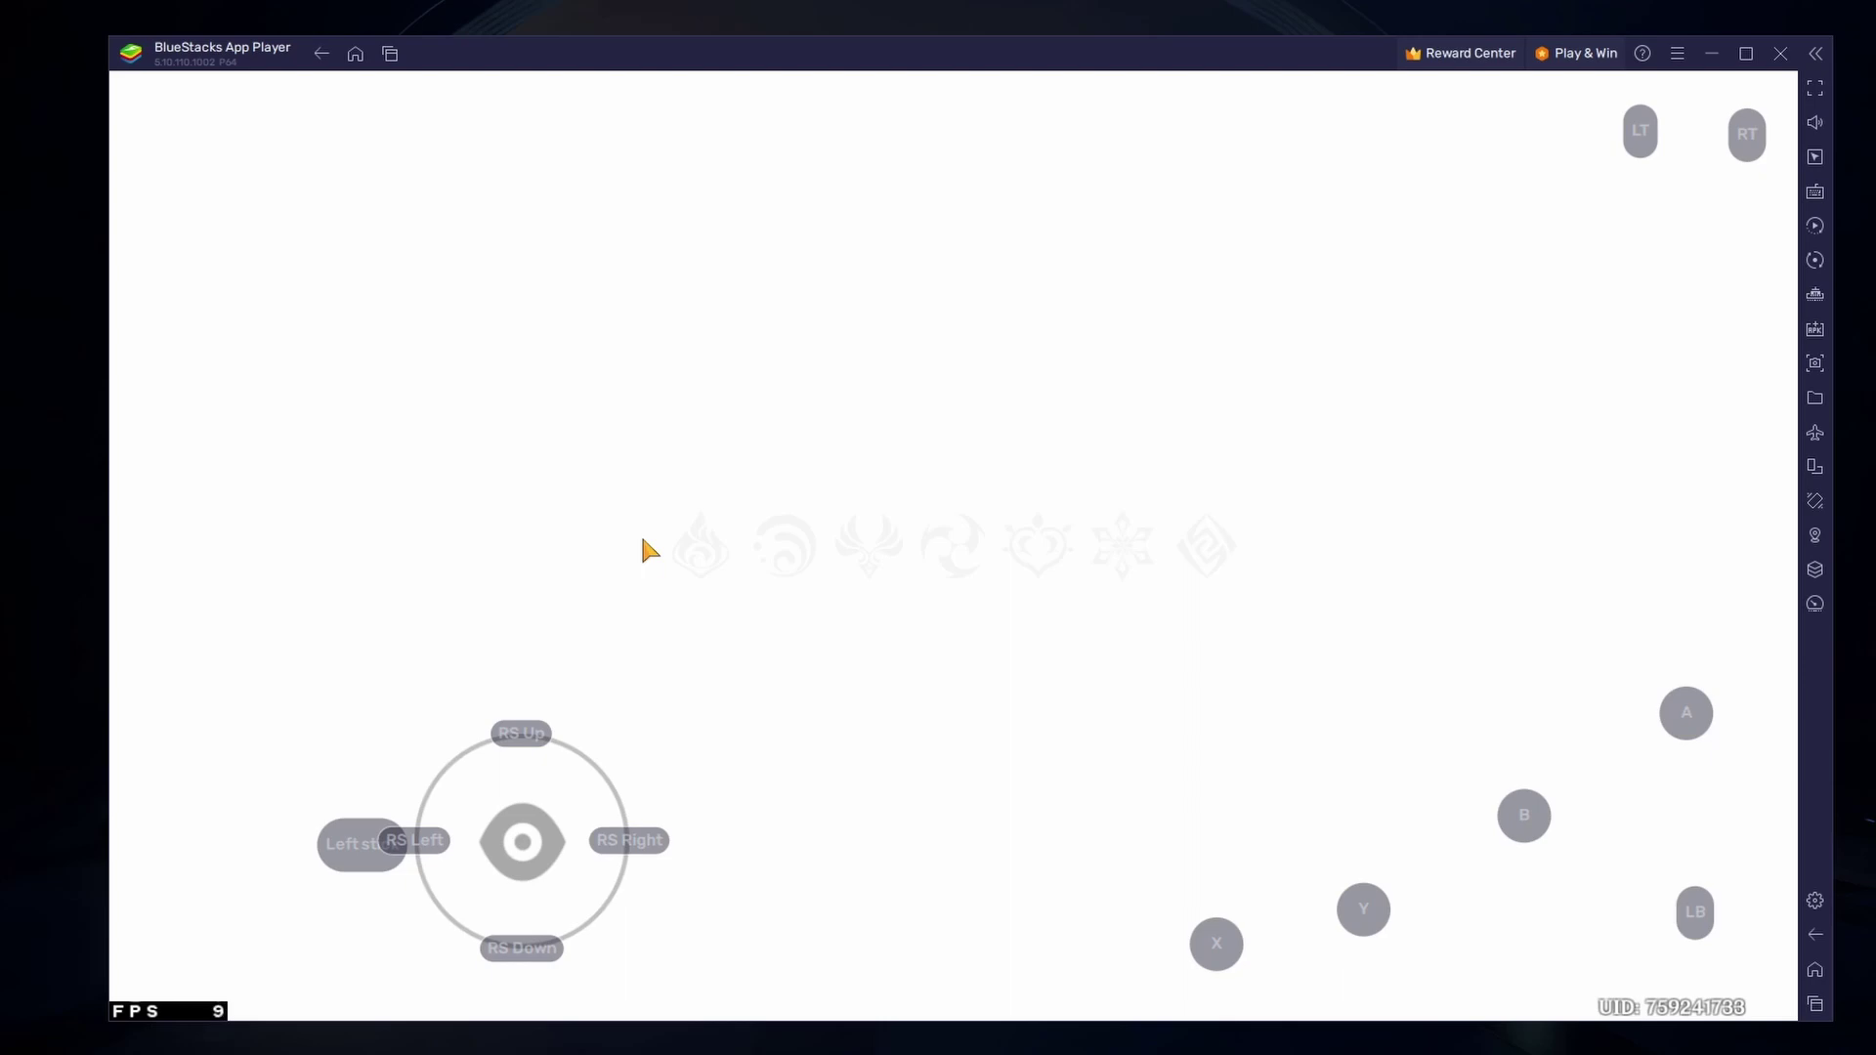
In the game controls options, turn the on-screen controls off and on again.
{"action": "left_click", "coordinate": [1814, 193]}
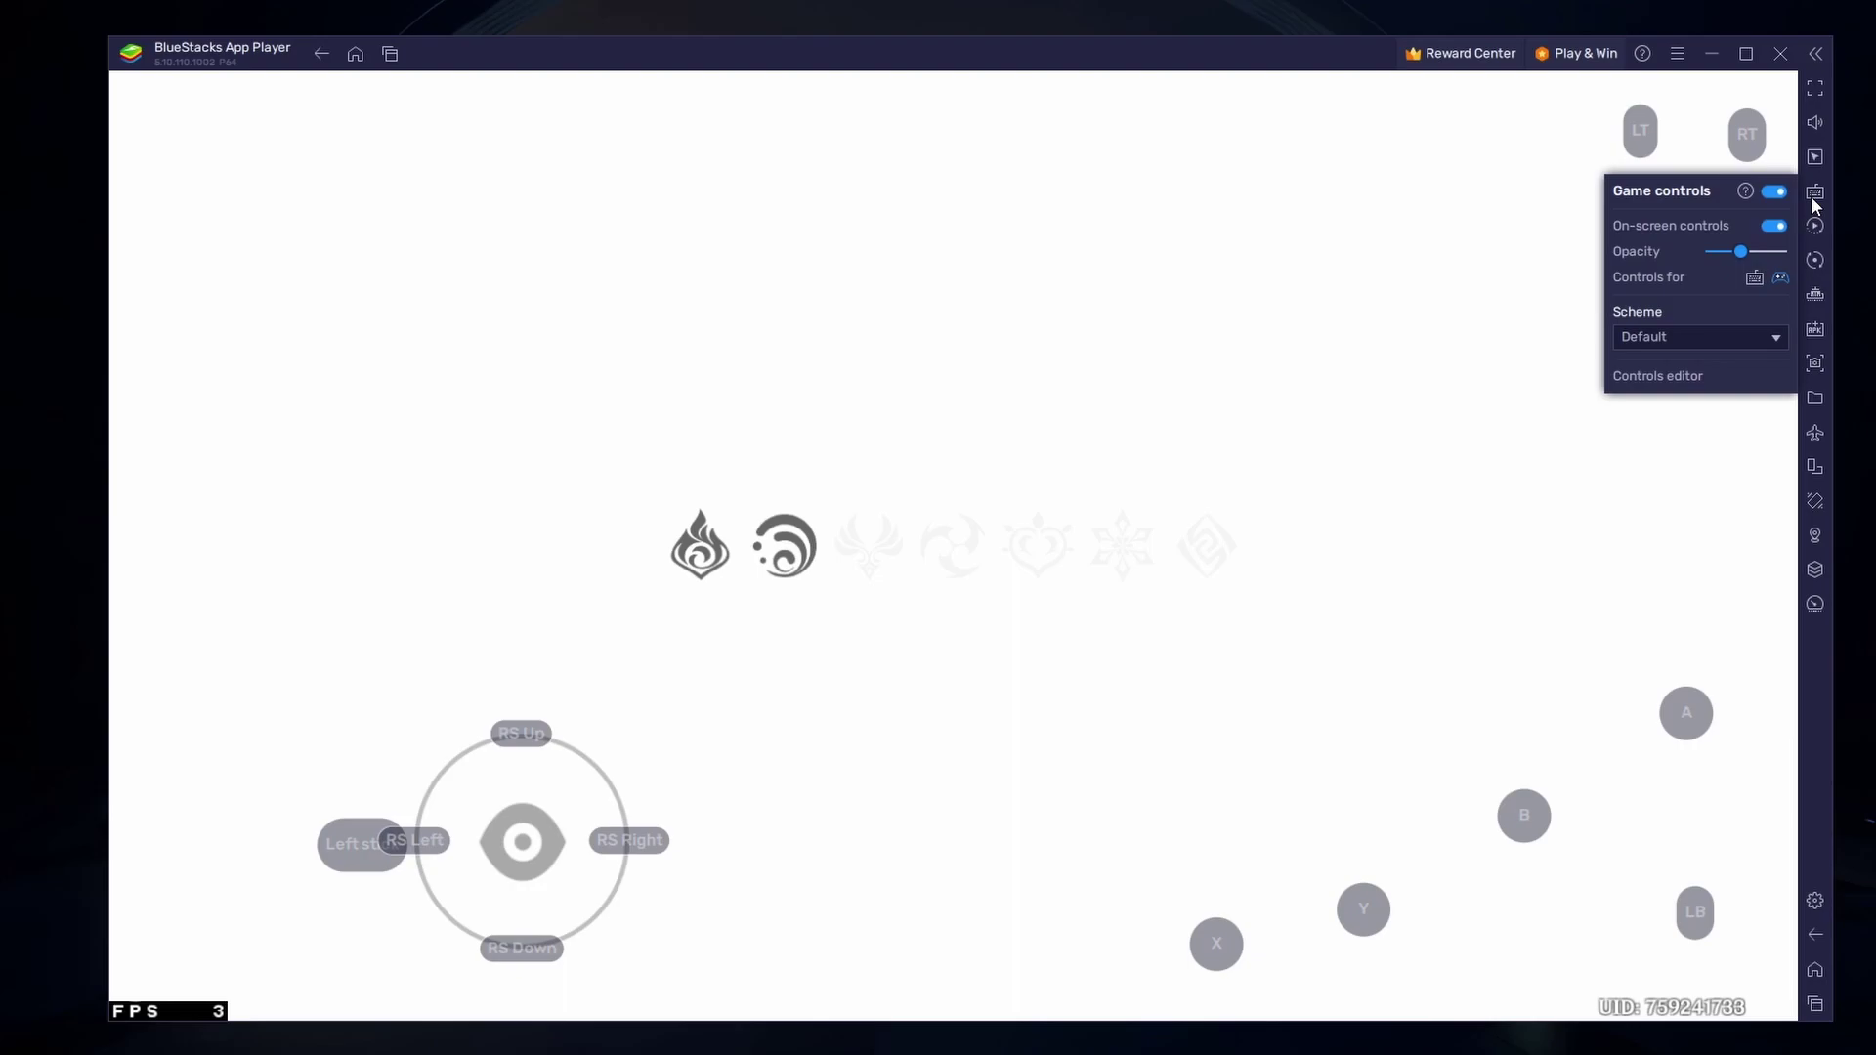
{"action": "left_click", "coordinate": [1775, 226]}
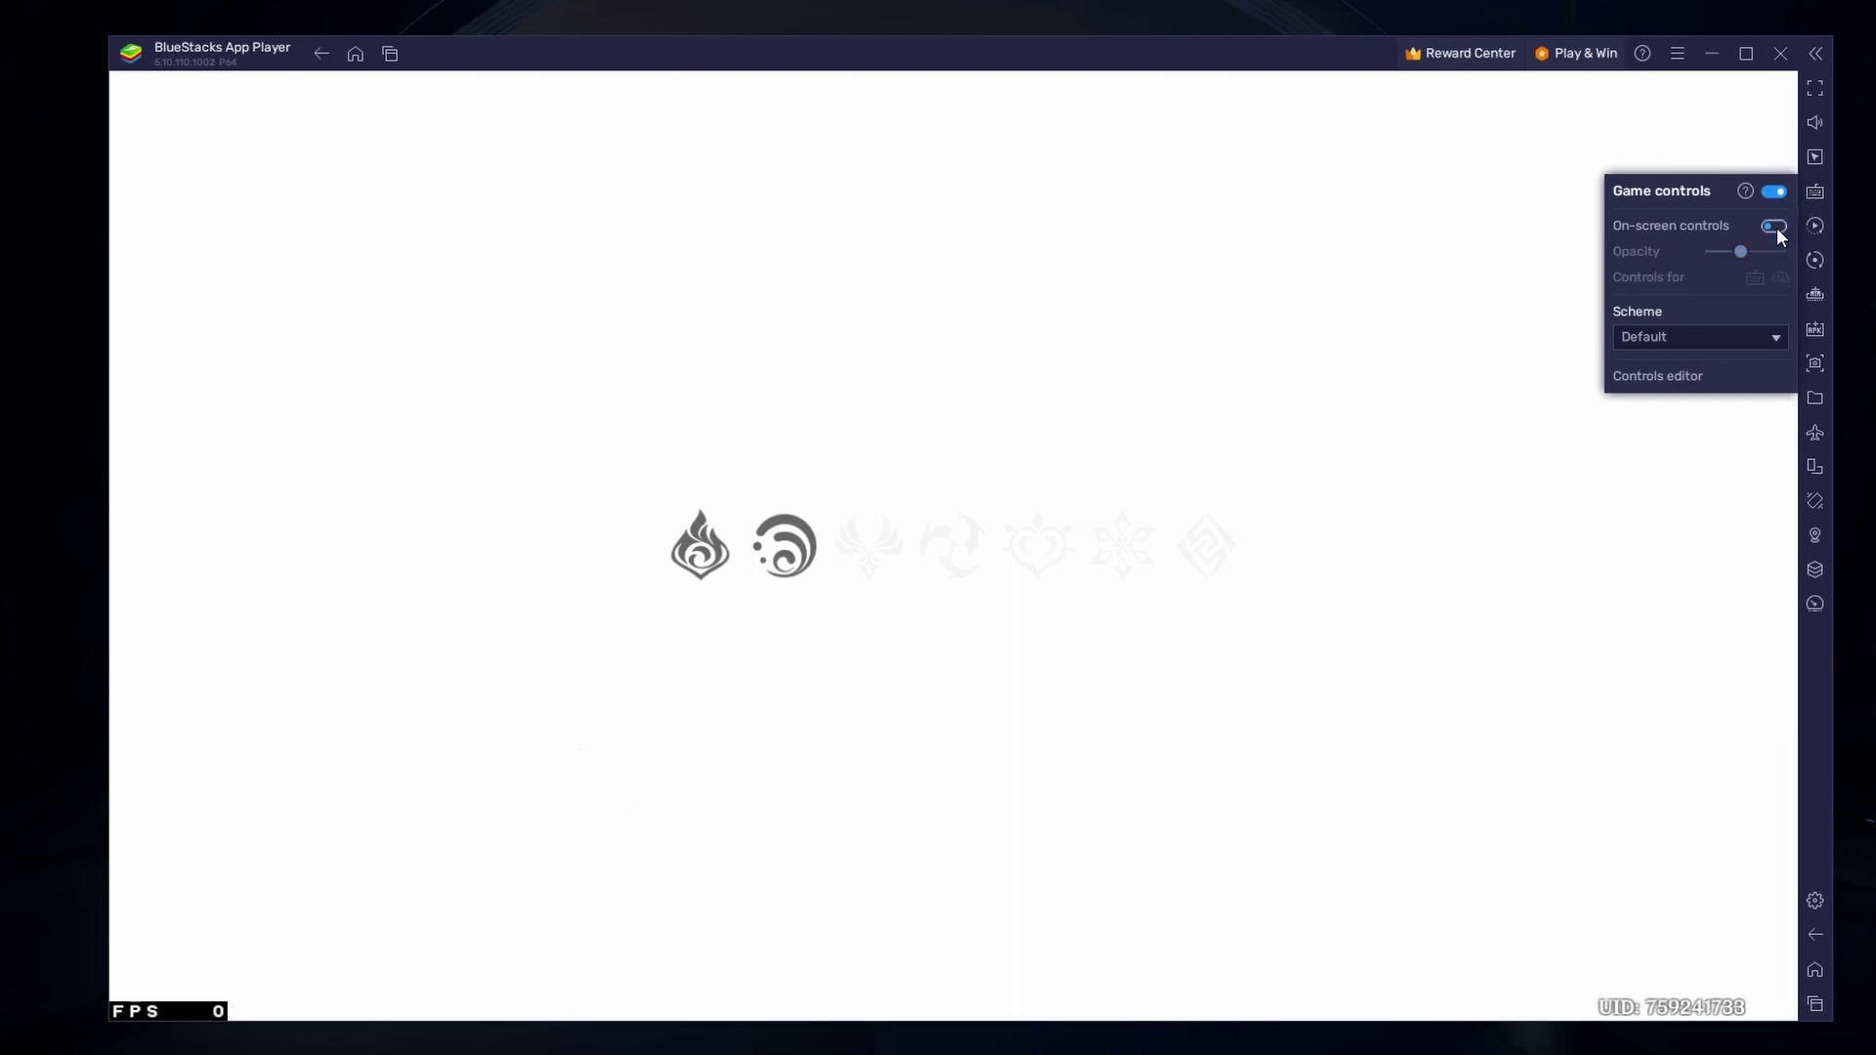
{"action": "left_click", "coordinate": [1775, 226]}
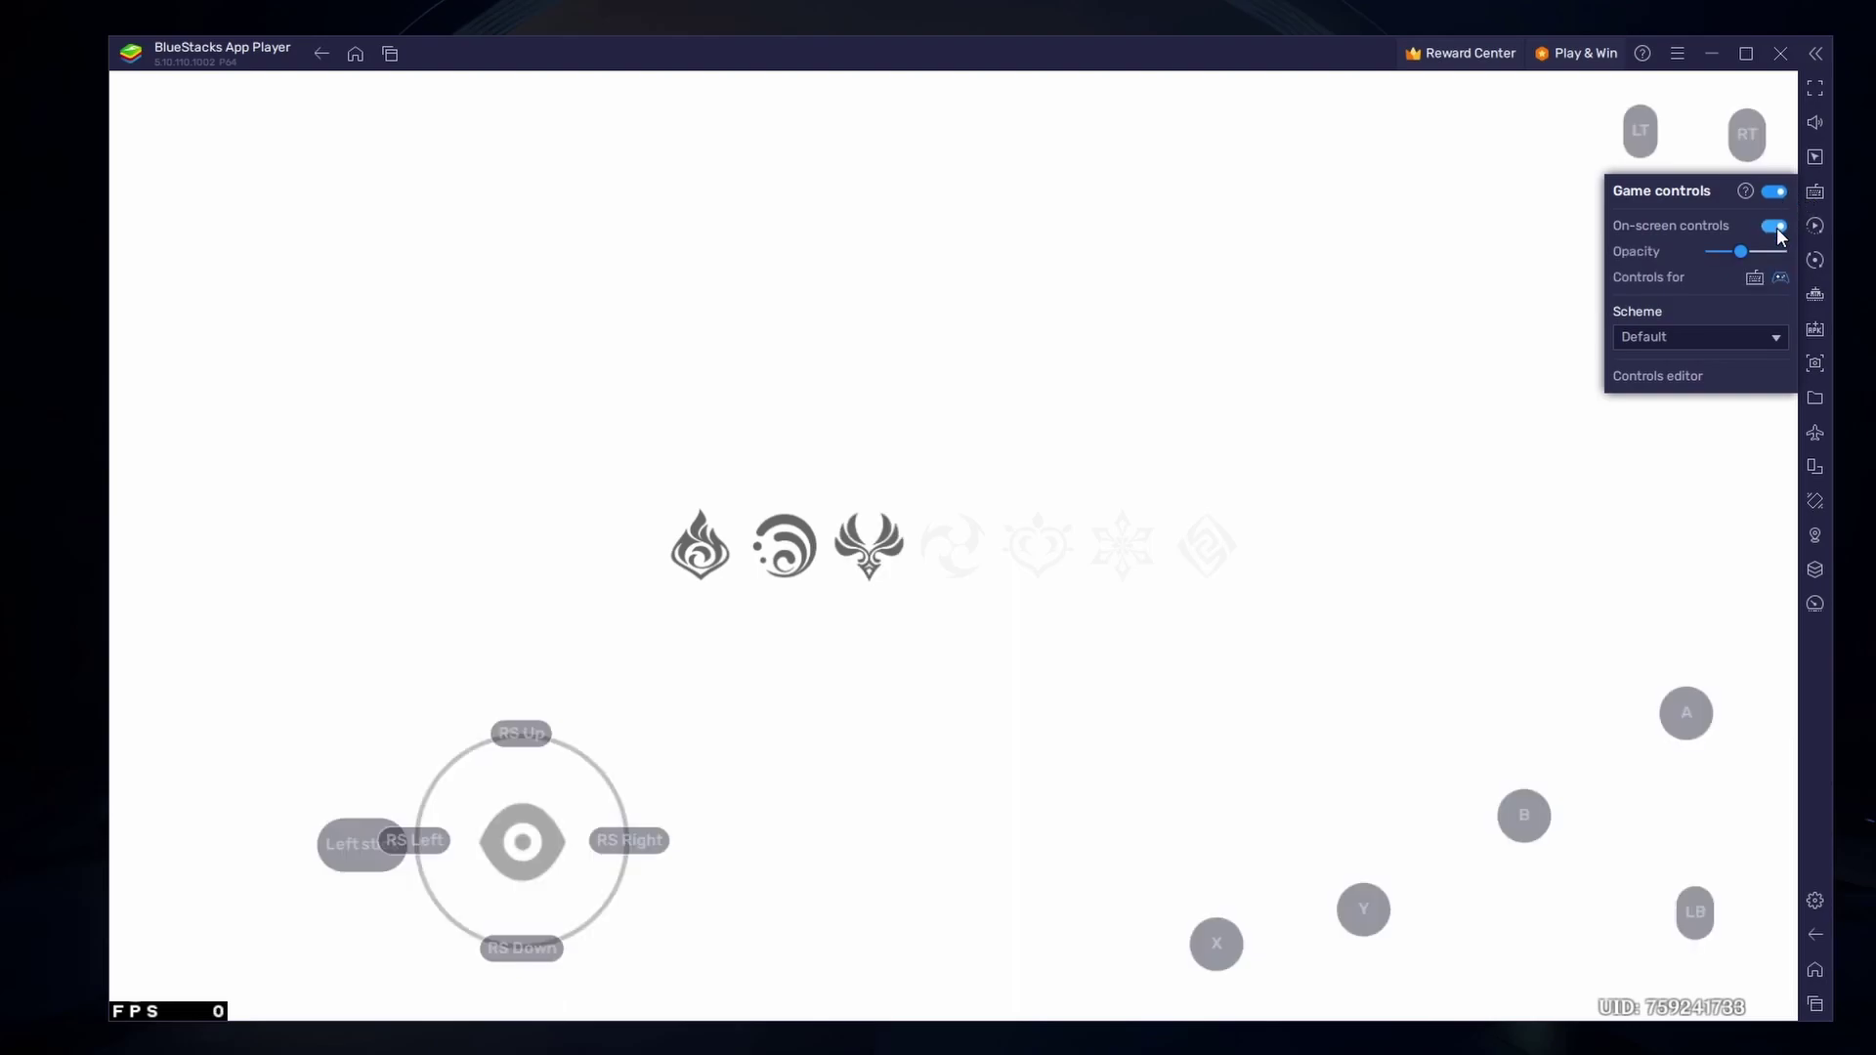
Preview the keyboard controls overlay, switch back to the gamepad controls, and lower the opacity of the on-screen controls.
{"action": "left_click", "coordinate": [1755, 279]}
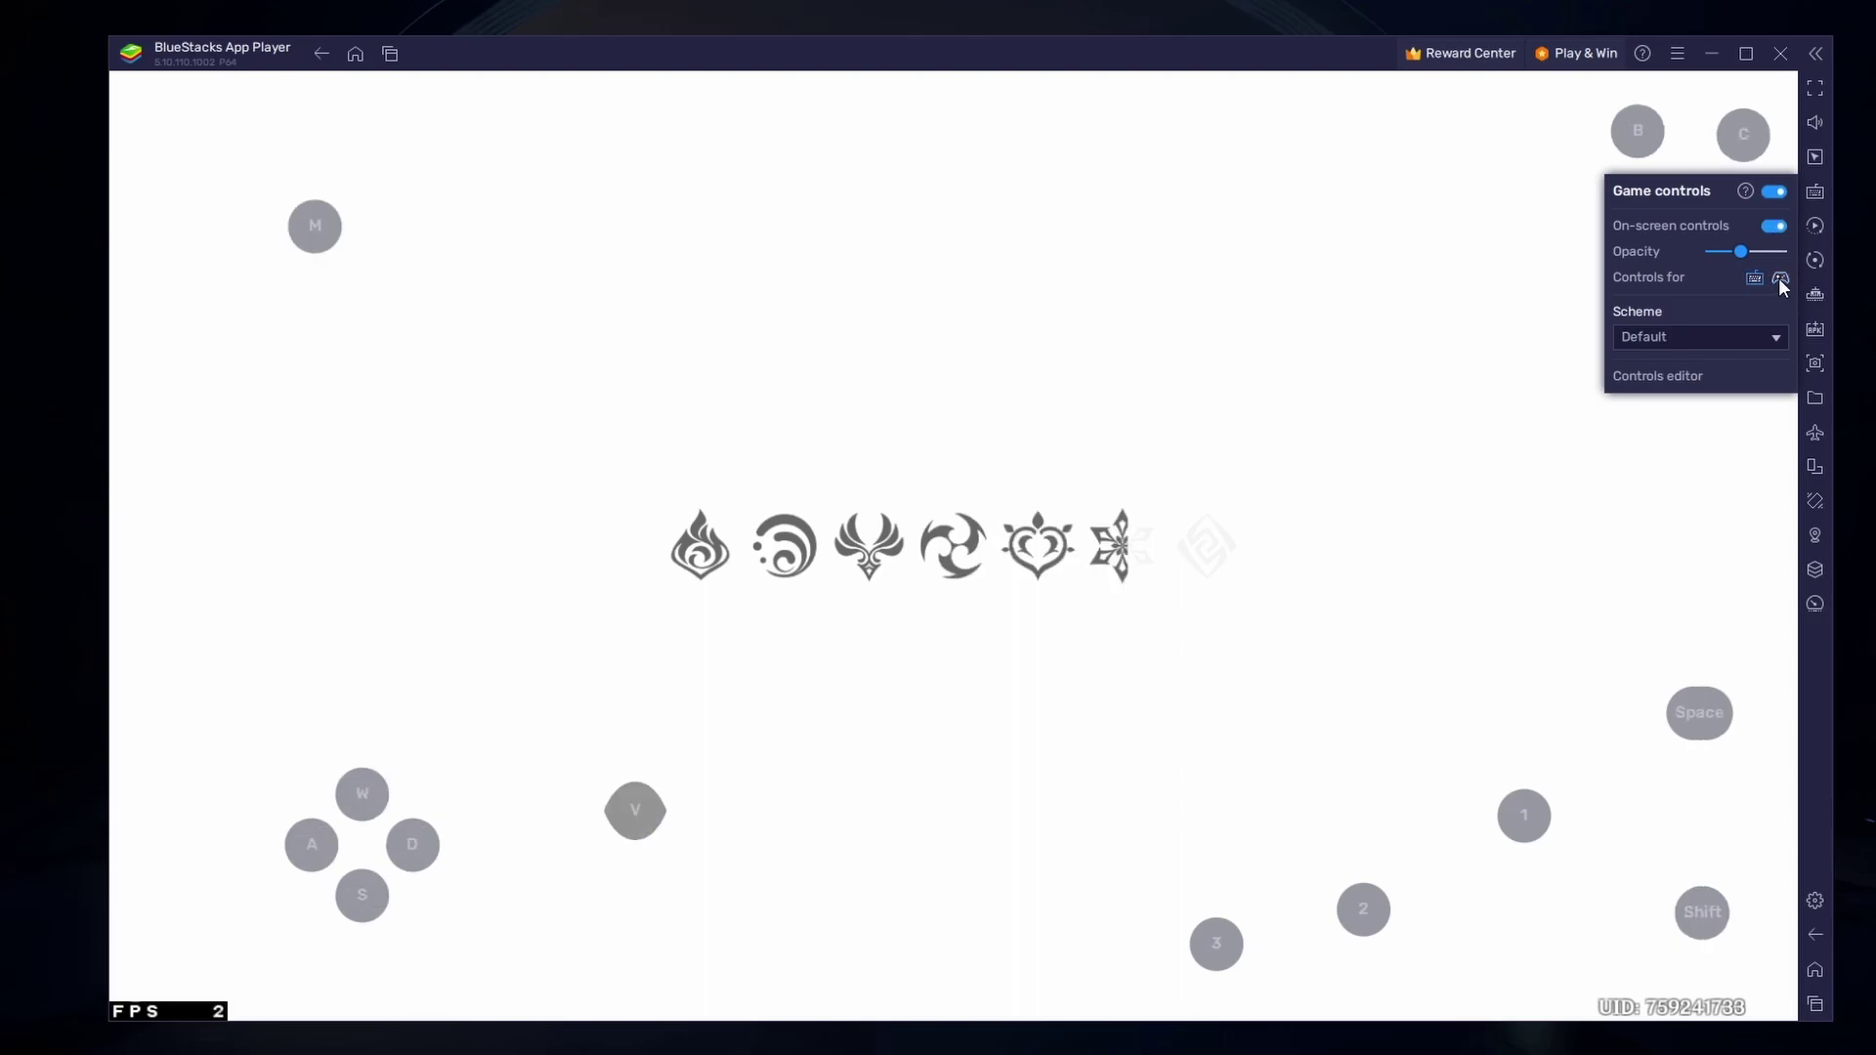
{"action": "left_click", "coordinate": [1781, 280]}
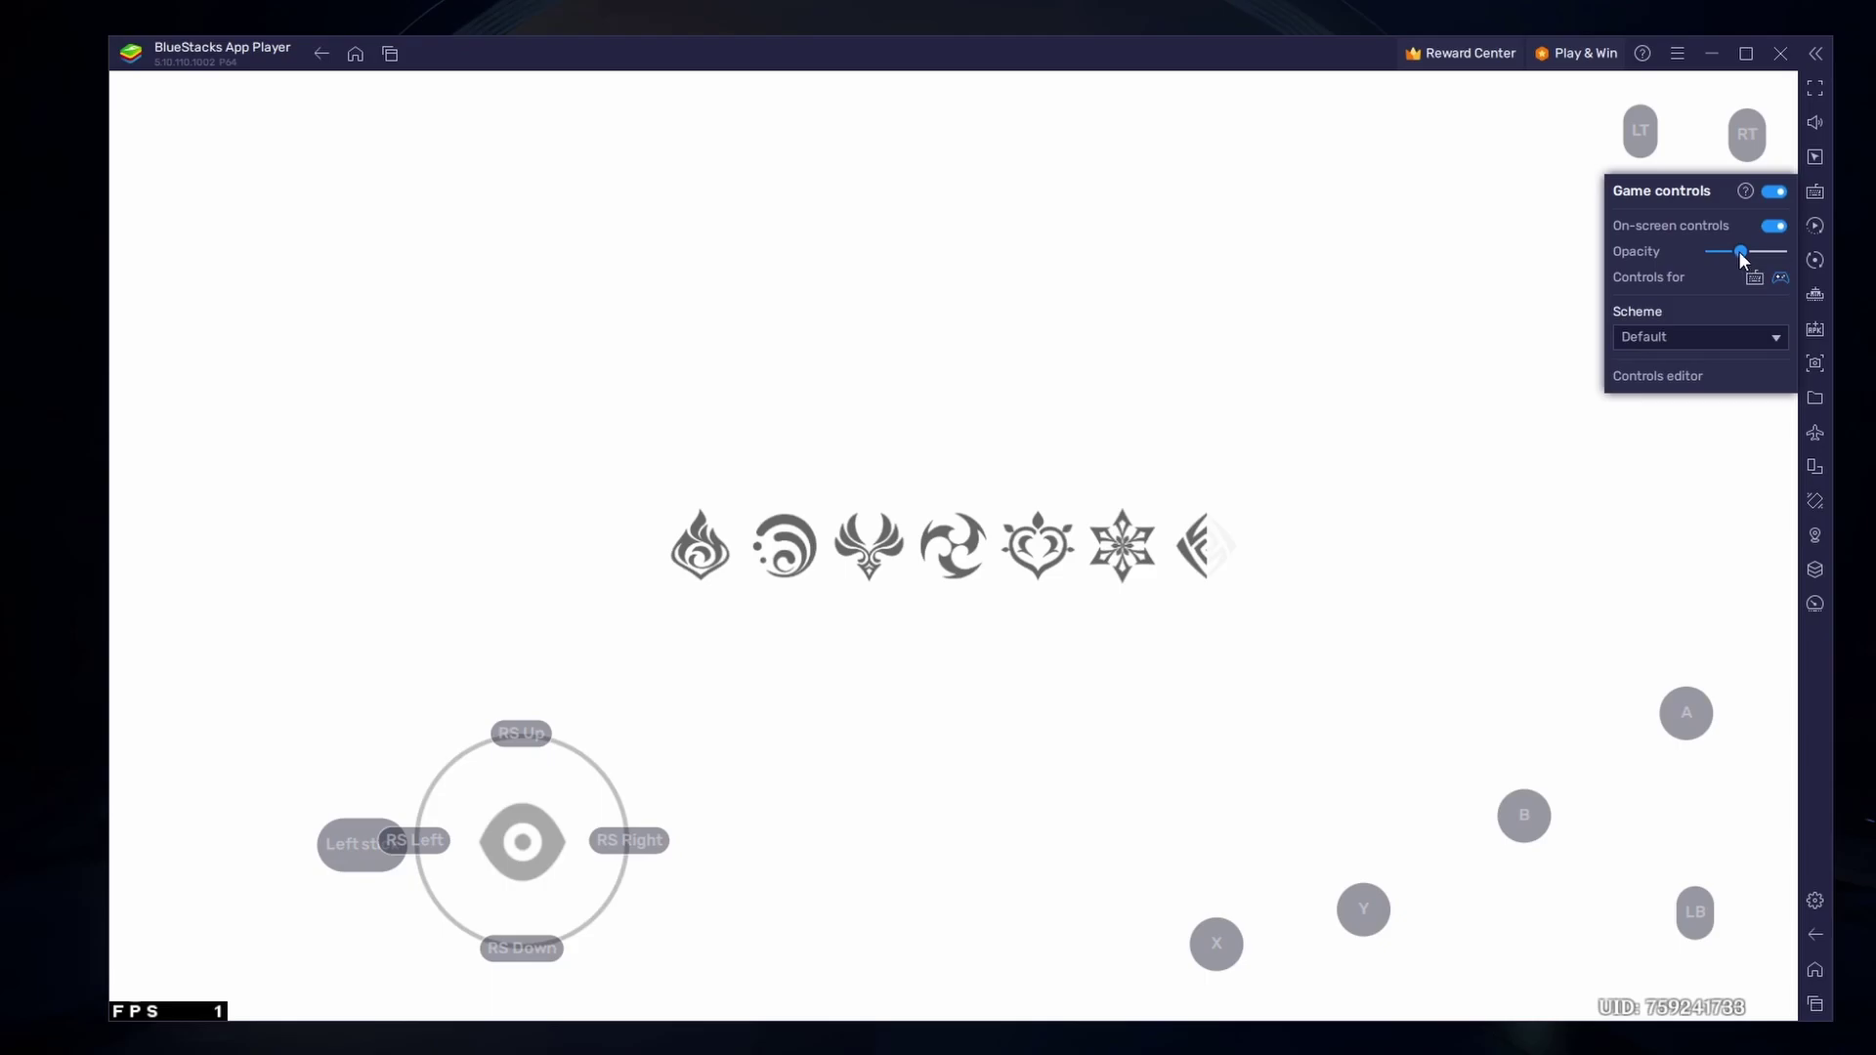
{"action": "left_click_drag", "start_coordinate": [1743, 251], "coordinate": [1728, 255]}
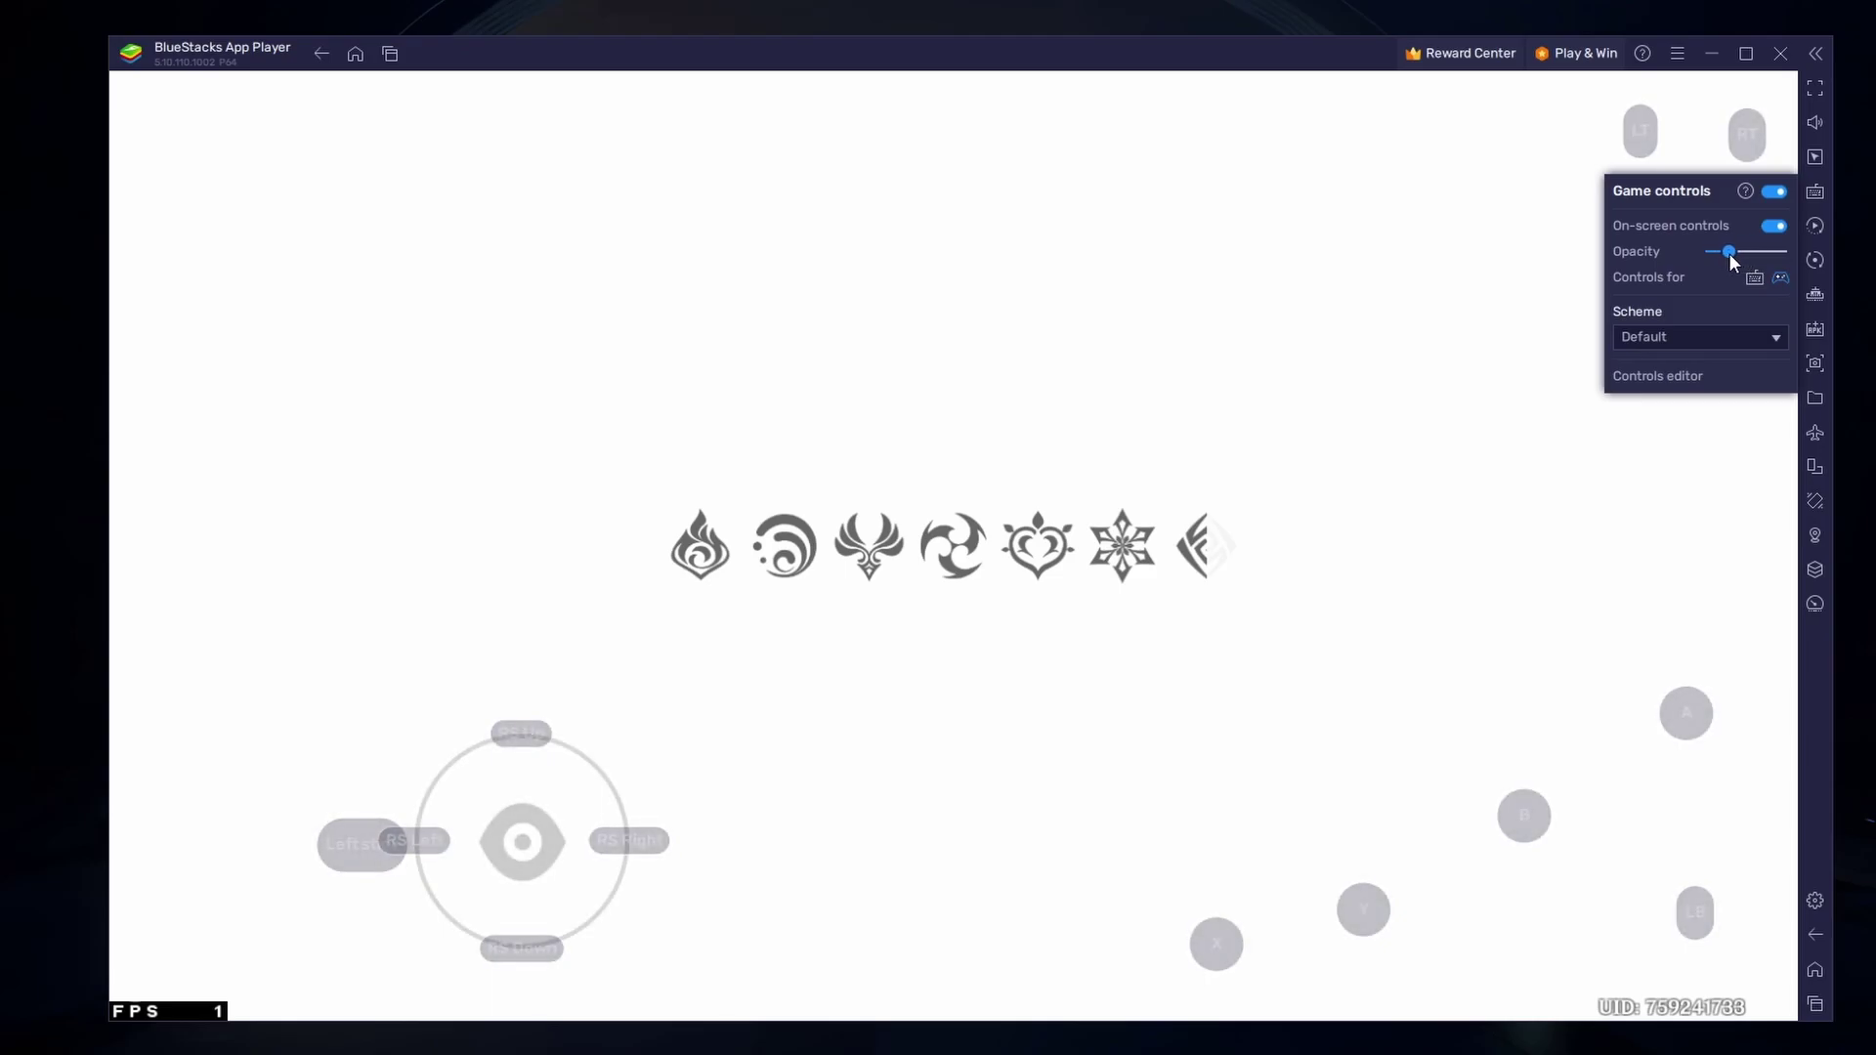
{"action": "left_click", "coordinate": [1816, 193]}
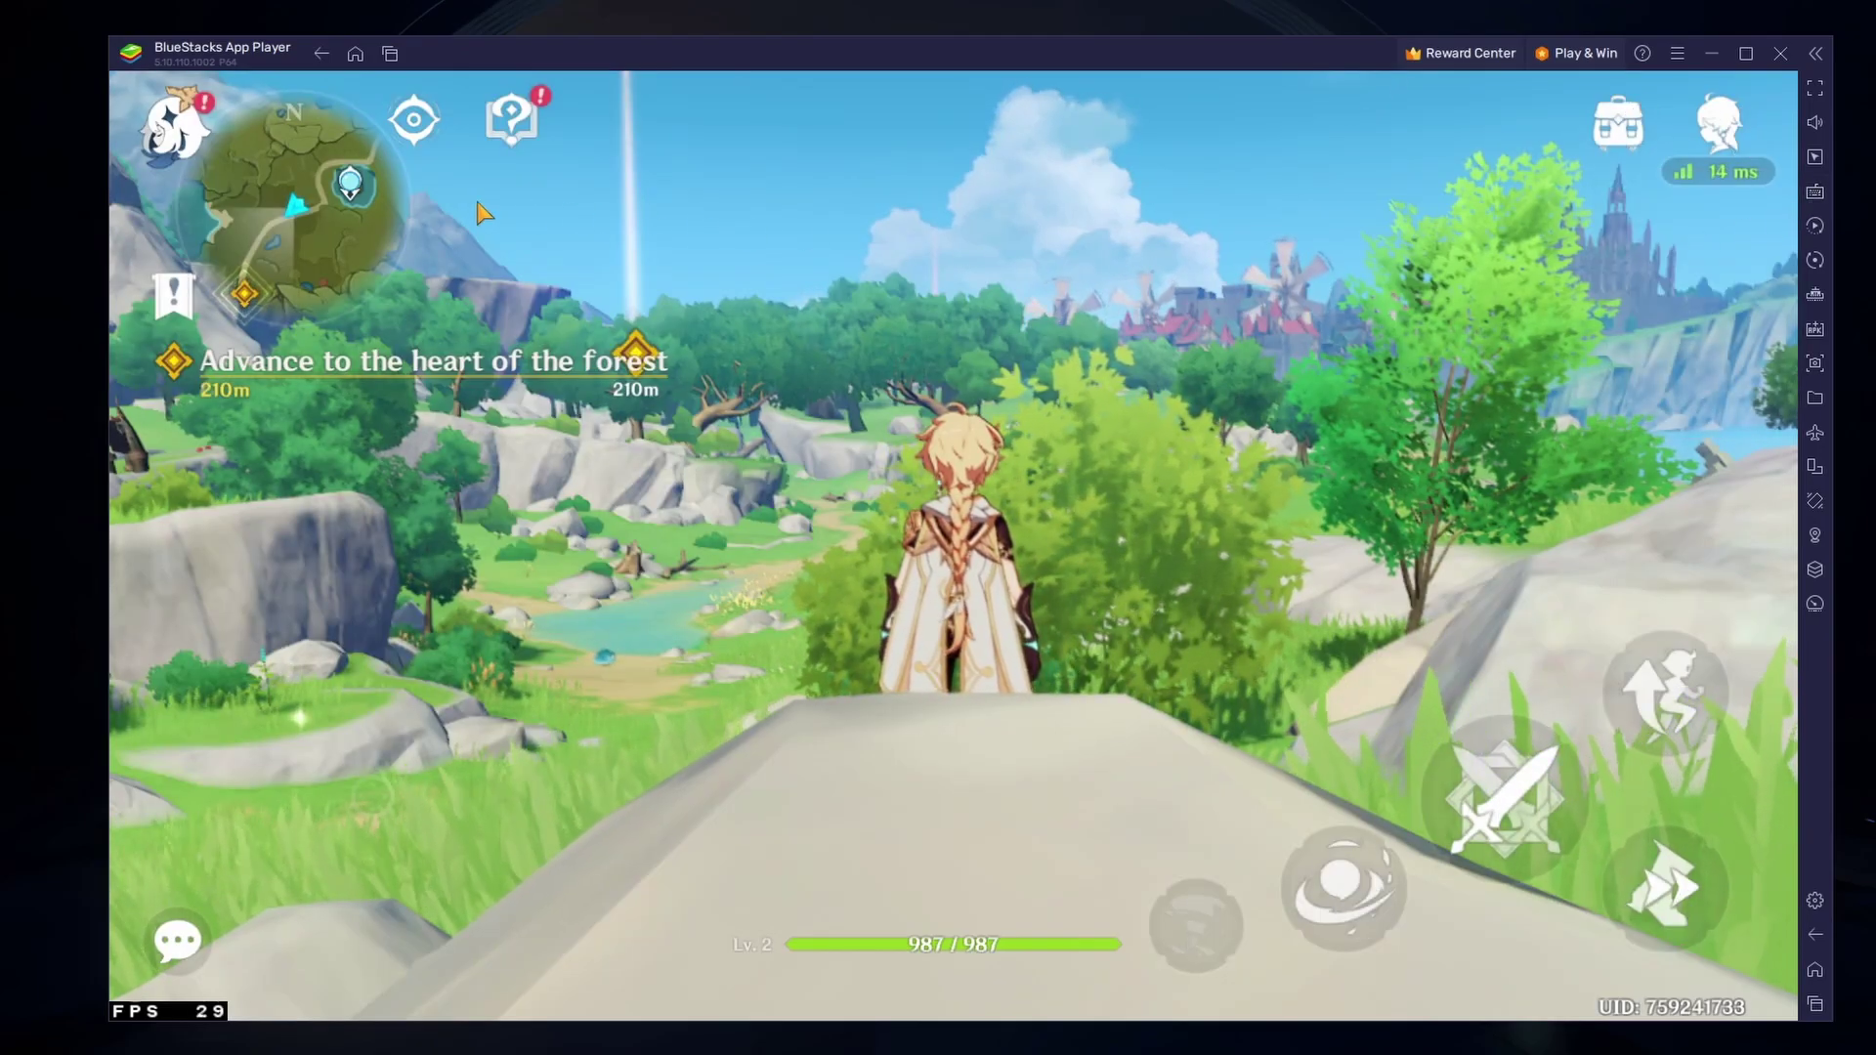
Open the in-game settings and review the Controls options, including control type and camera sensitivity.
{"action": "left_click", "coordinate": [186, 135]}
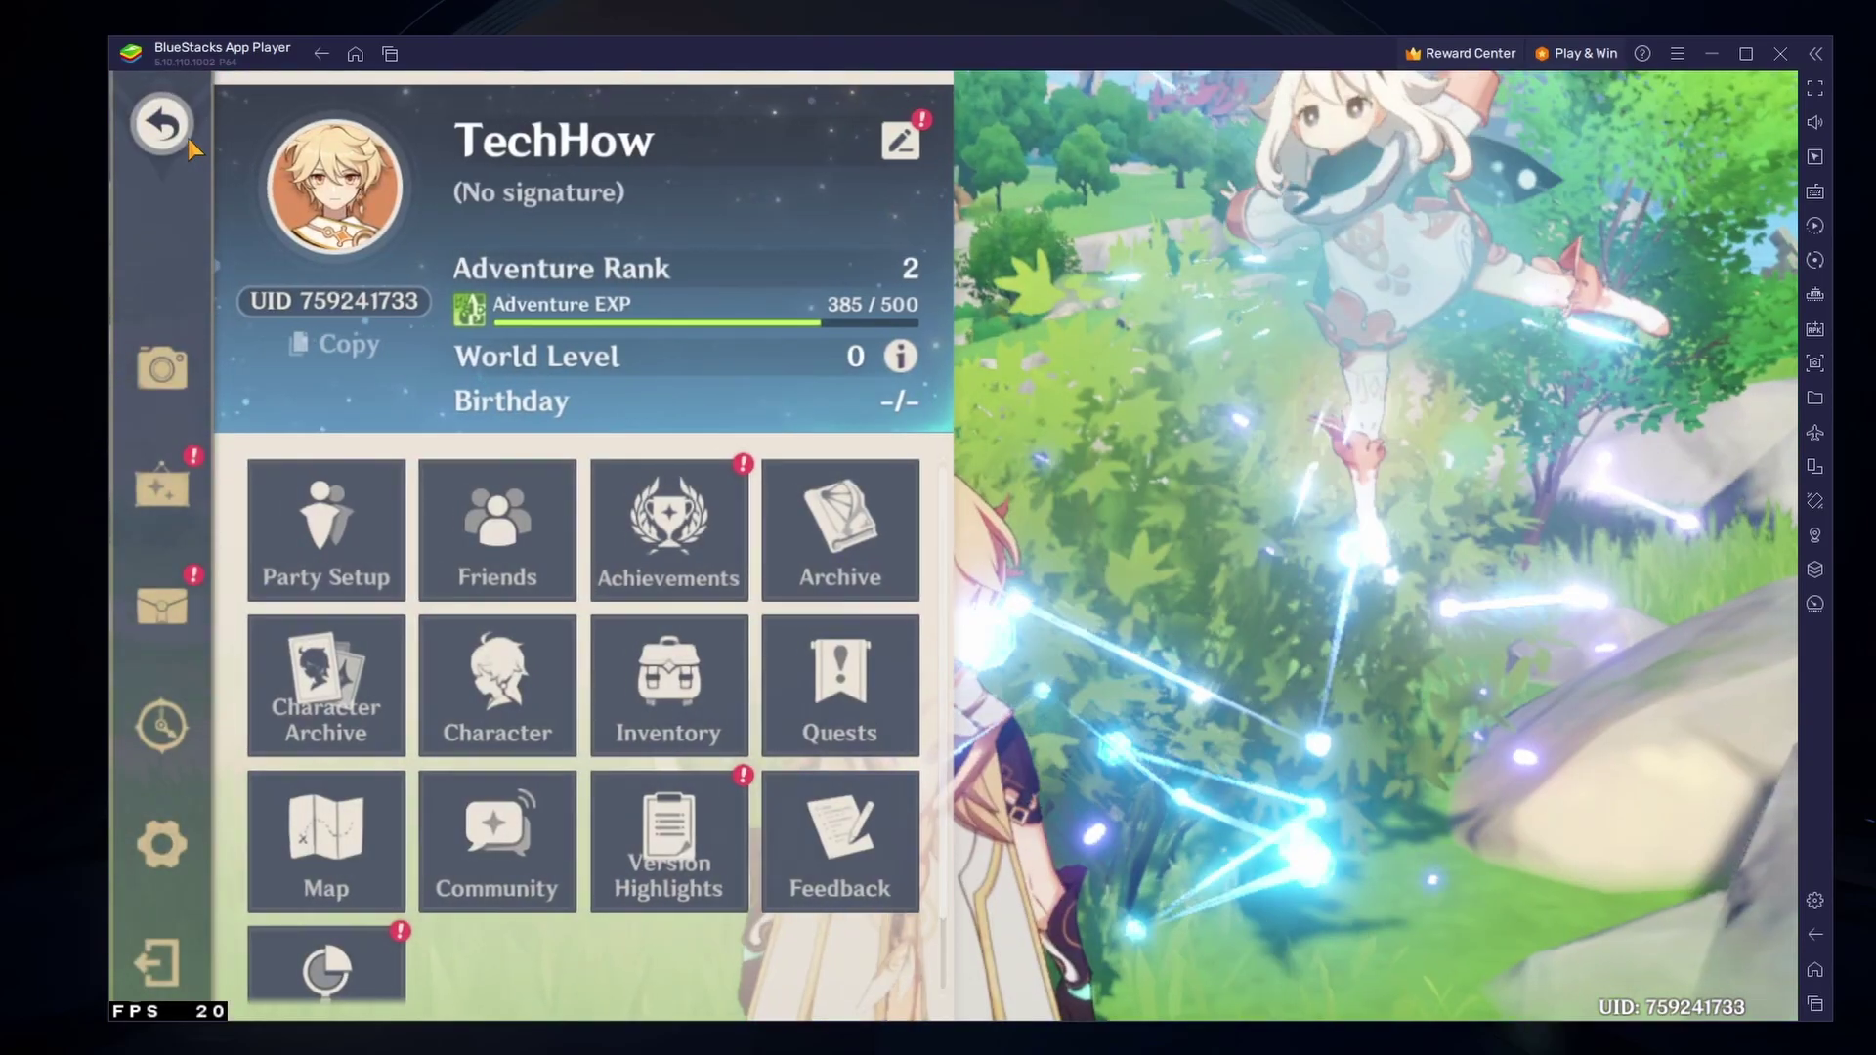
{"action": "left_click", "coordinate": [182, 133]}
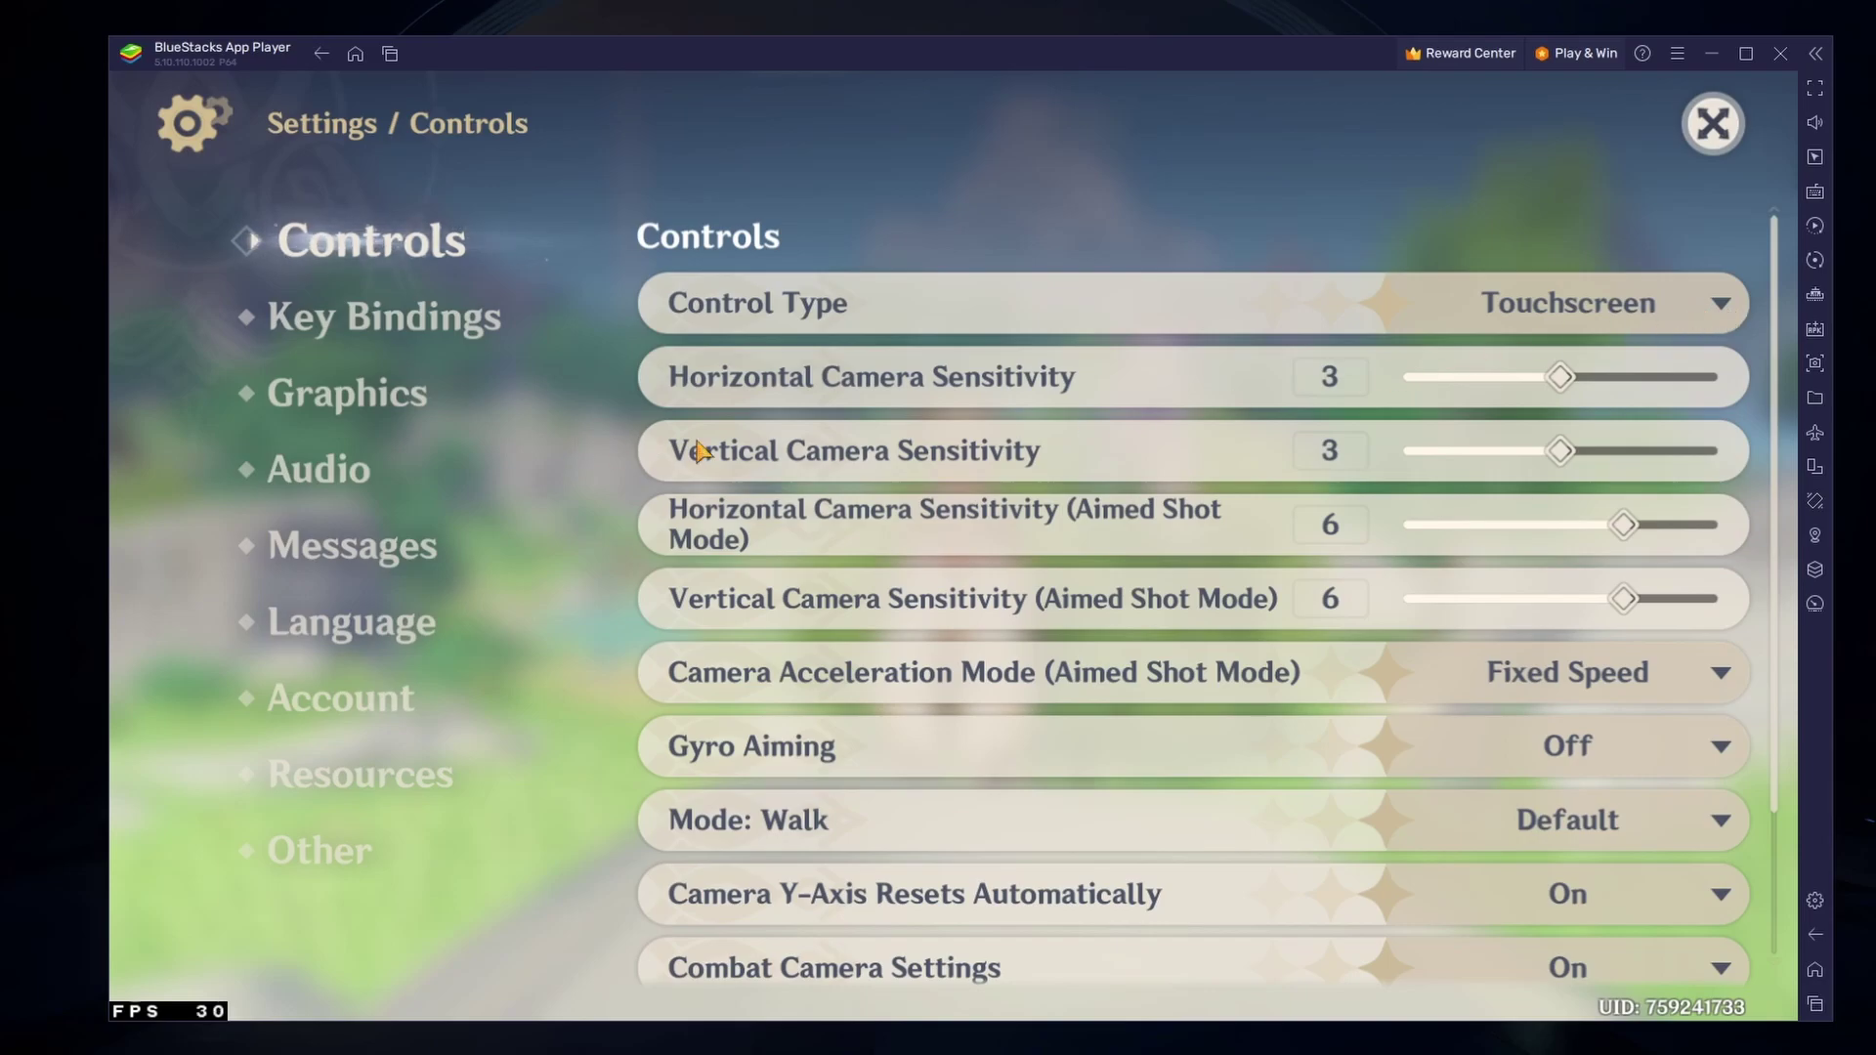
{"action": "scroll", "coordinate": [1775, 395], "scroll_direction": "down", "scroll_amount": 3}
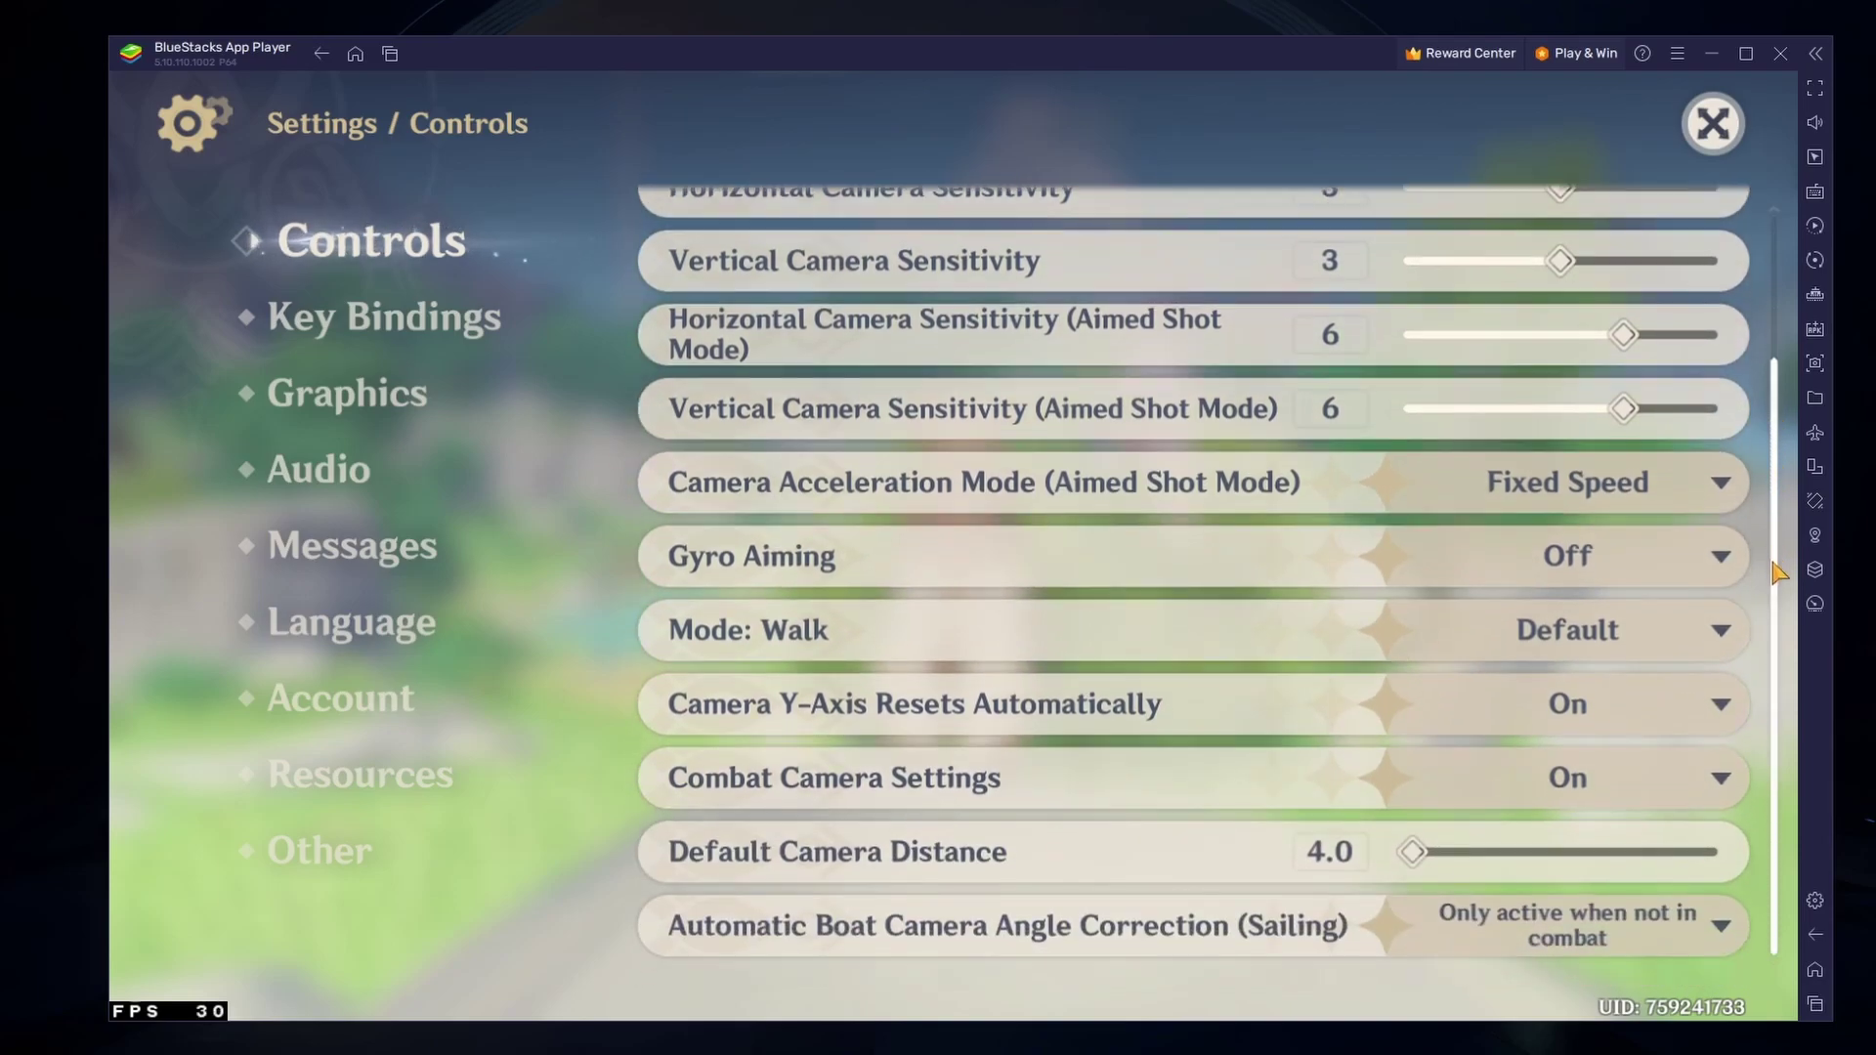
Review the in-game graphics settings, checking the choices for Graphics Quality, Render Resolution and Shadow Quality without changing them.
{"action": "left_click", "coordinate": [313, 401]}
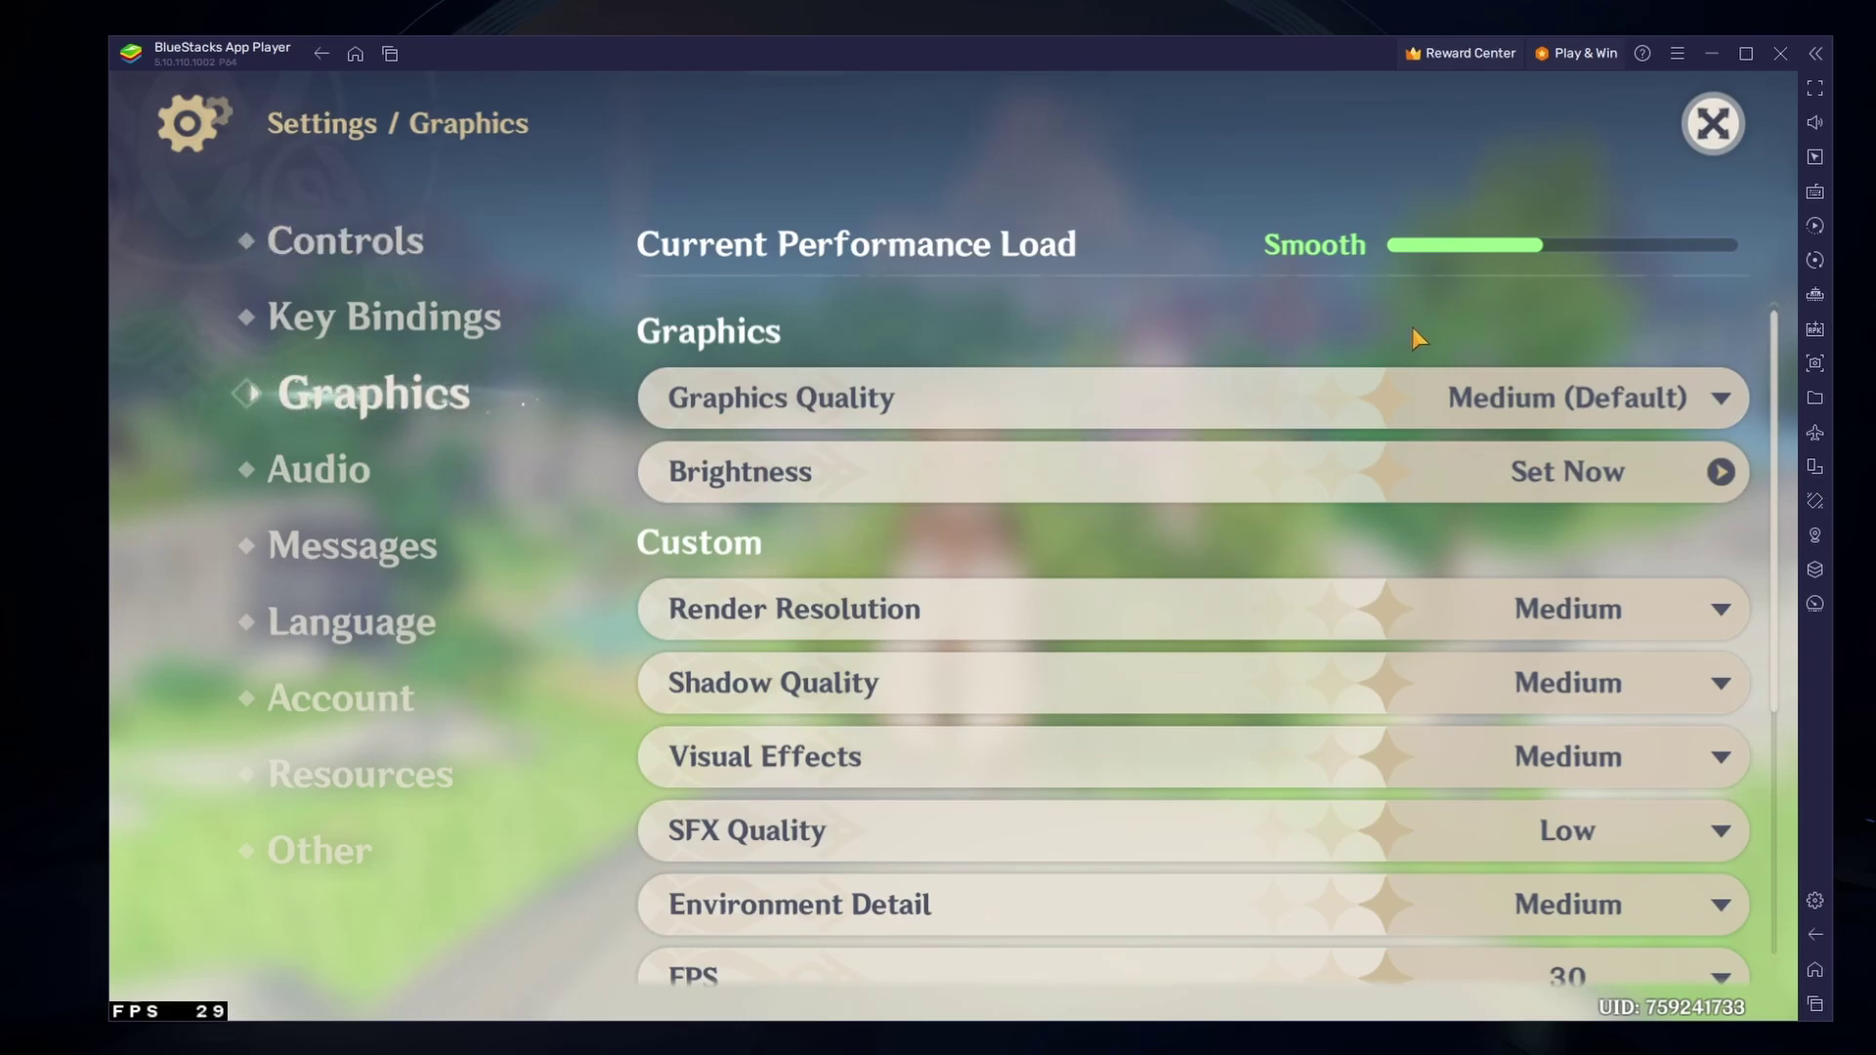
{"action": "left_click", "coordinate": [1725, 398]}
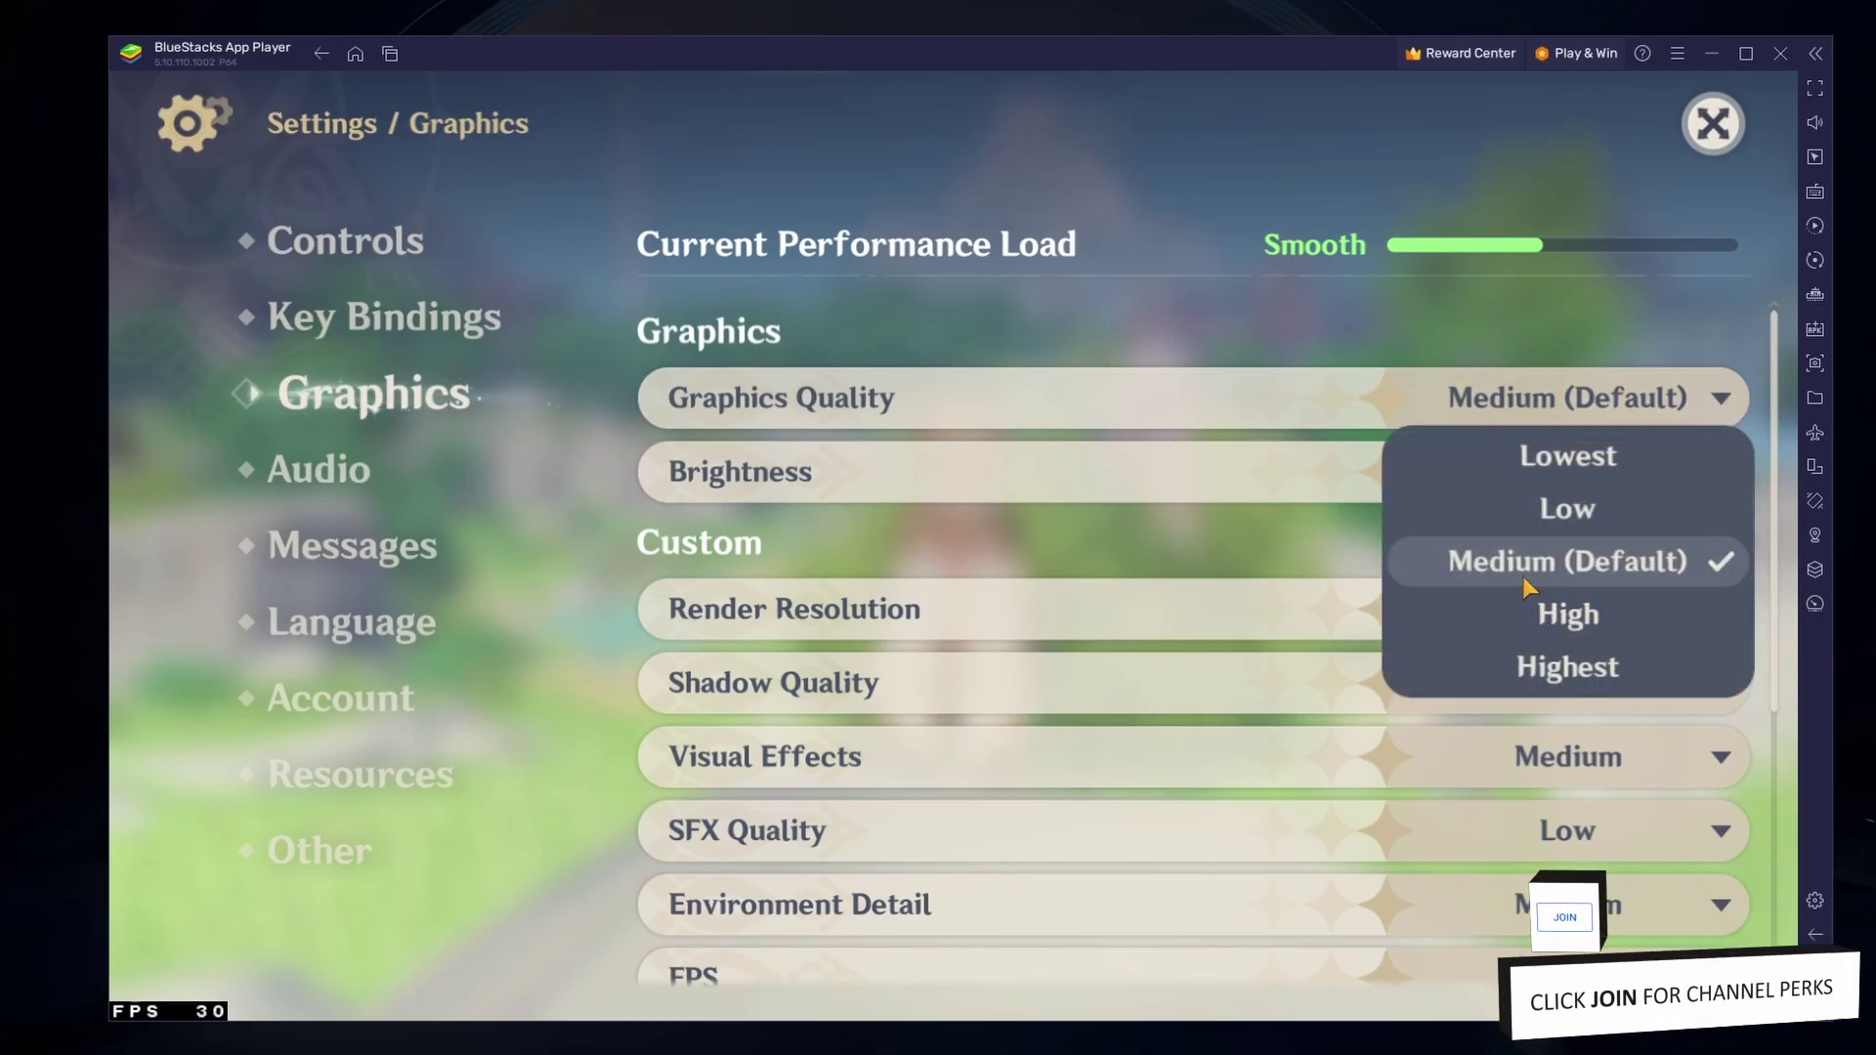
{"action": "left_click", "coordinate": [1275, 523]}
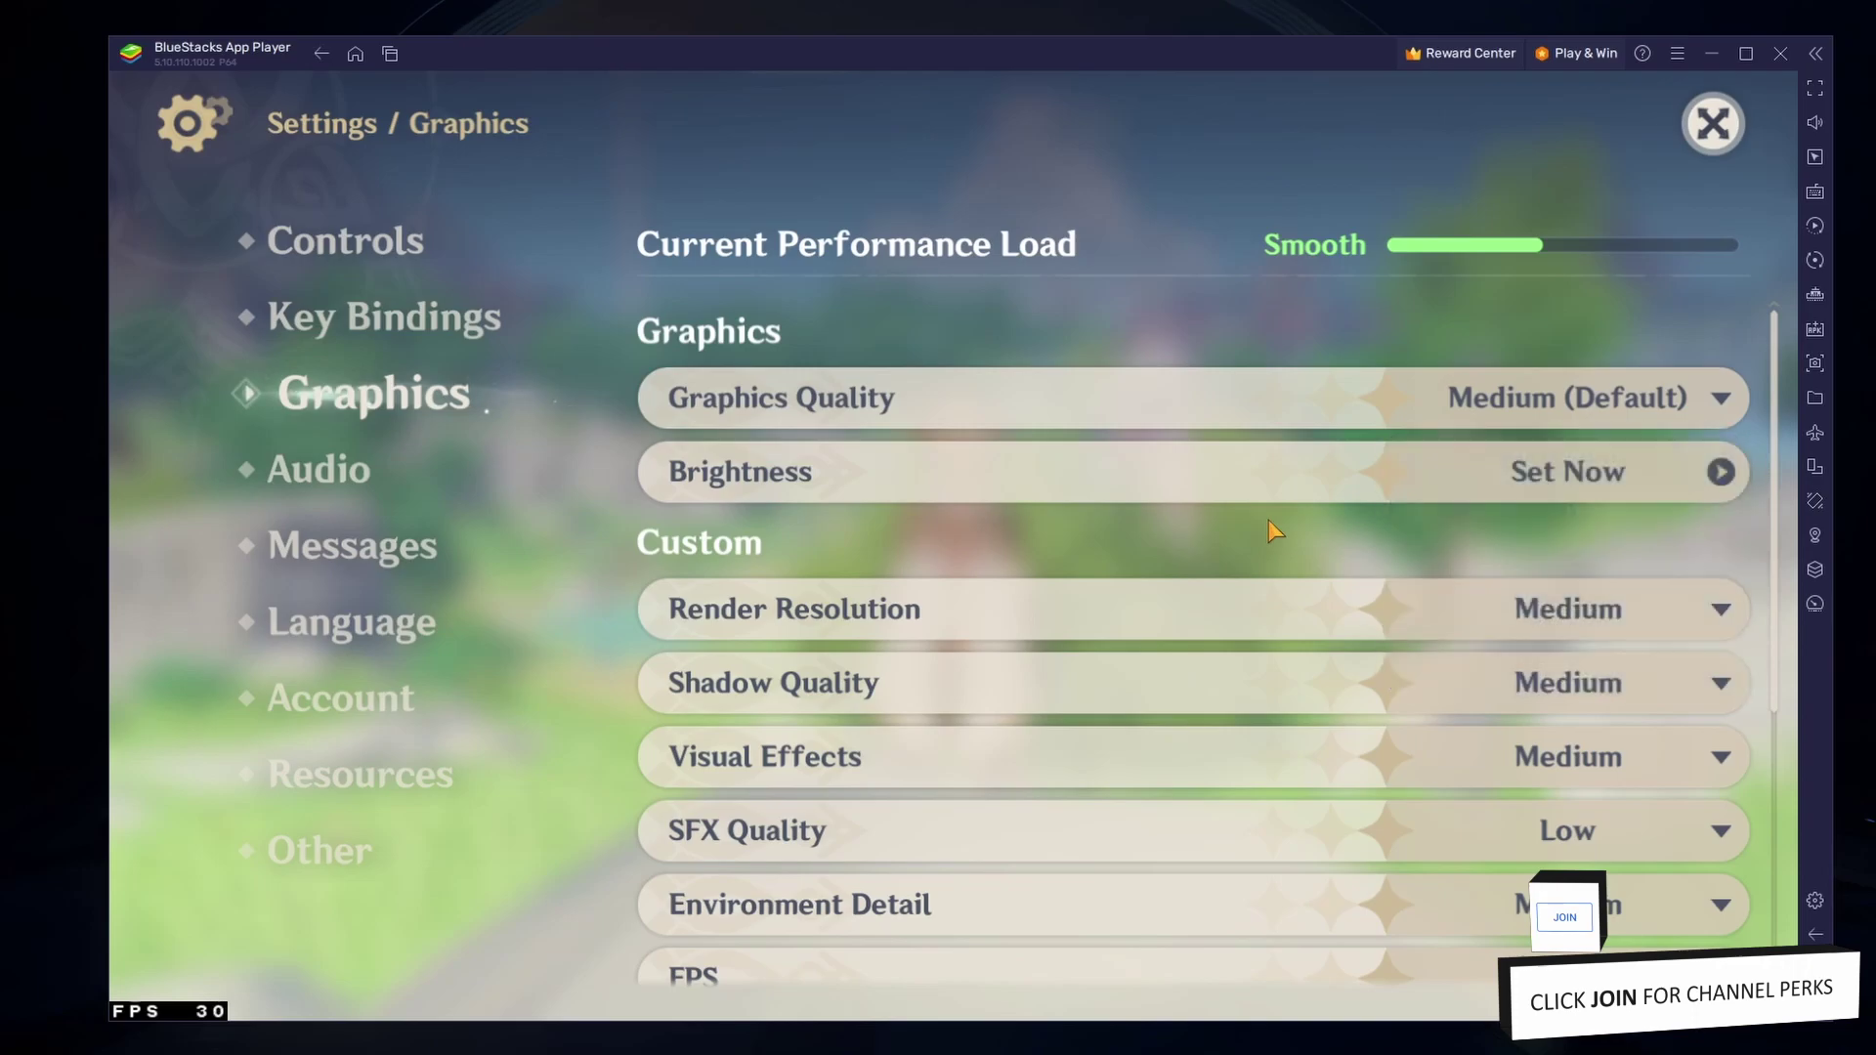
{"action": "left_click", "coordinate": [1575, 606]}
{"action": "left_click", "coordinate": [1454, 604]}
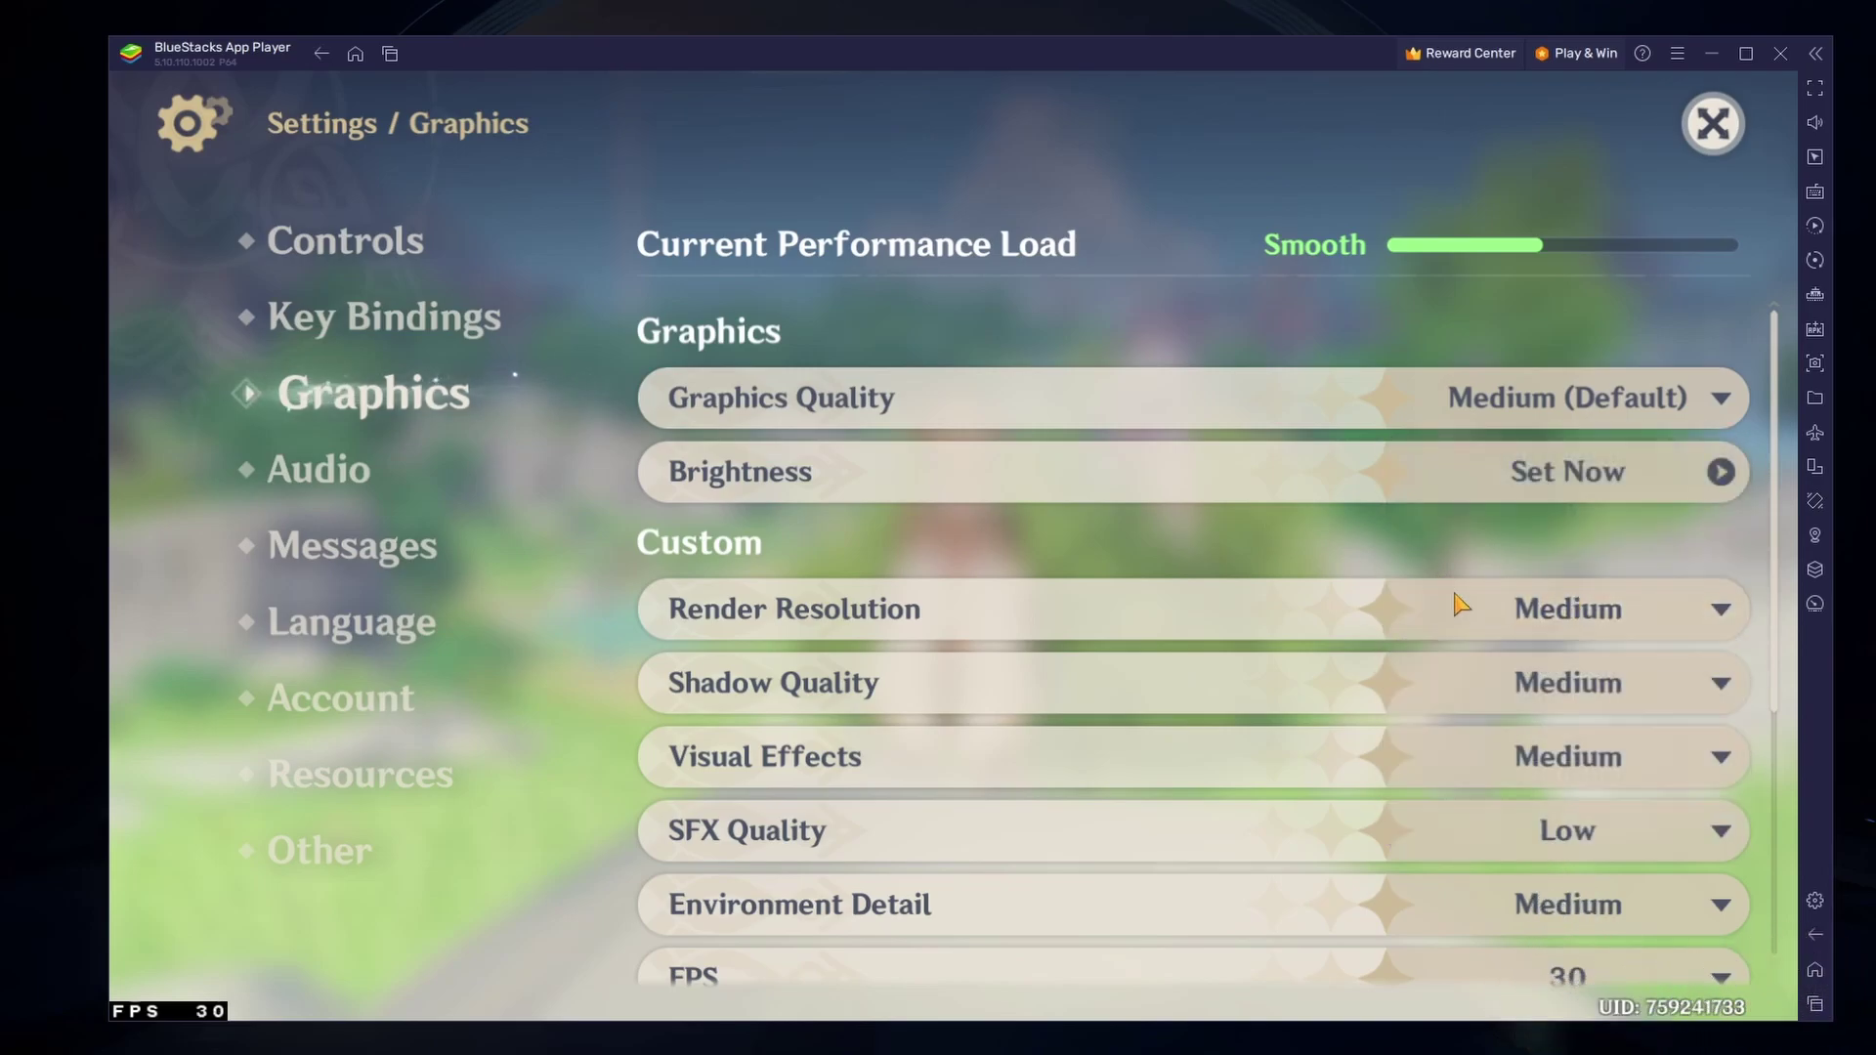
{"action": "left_click", "coordinate": [1575, 696]}
{"action": "left_click", "coordinate": [1306, 569]}
{"action": "scroll", "coordinate": [1775, 542], "scroll_direction": "down", "scroll_amount": 2}
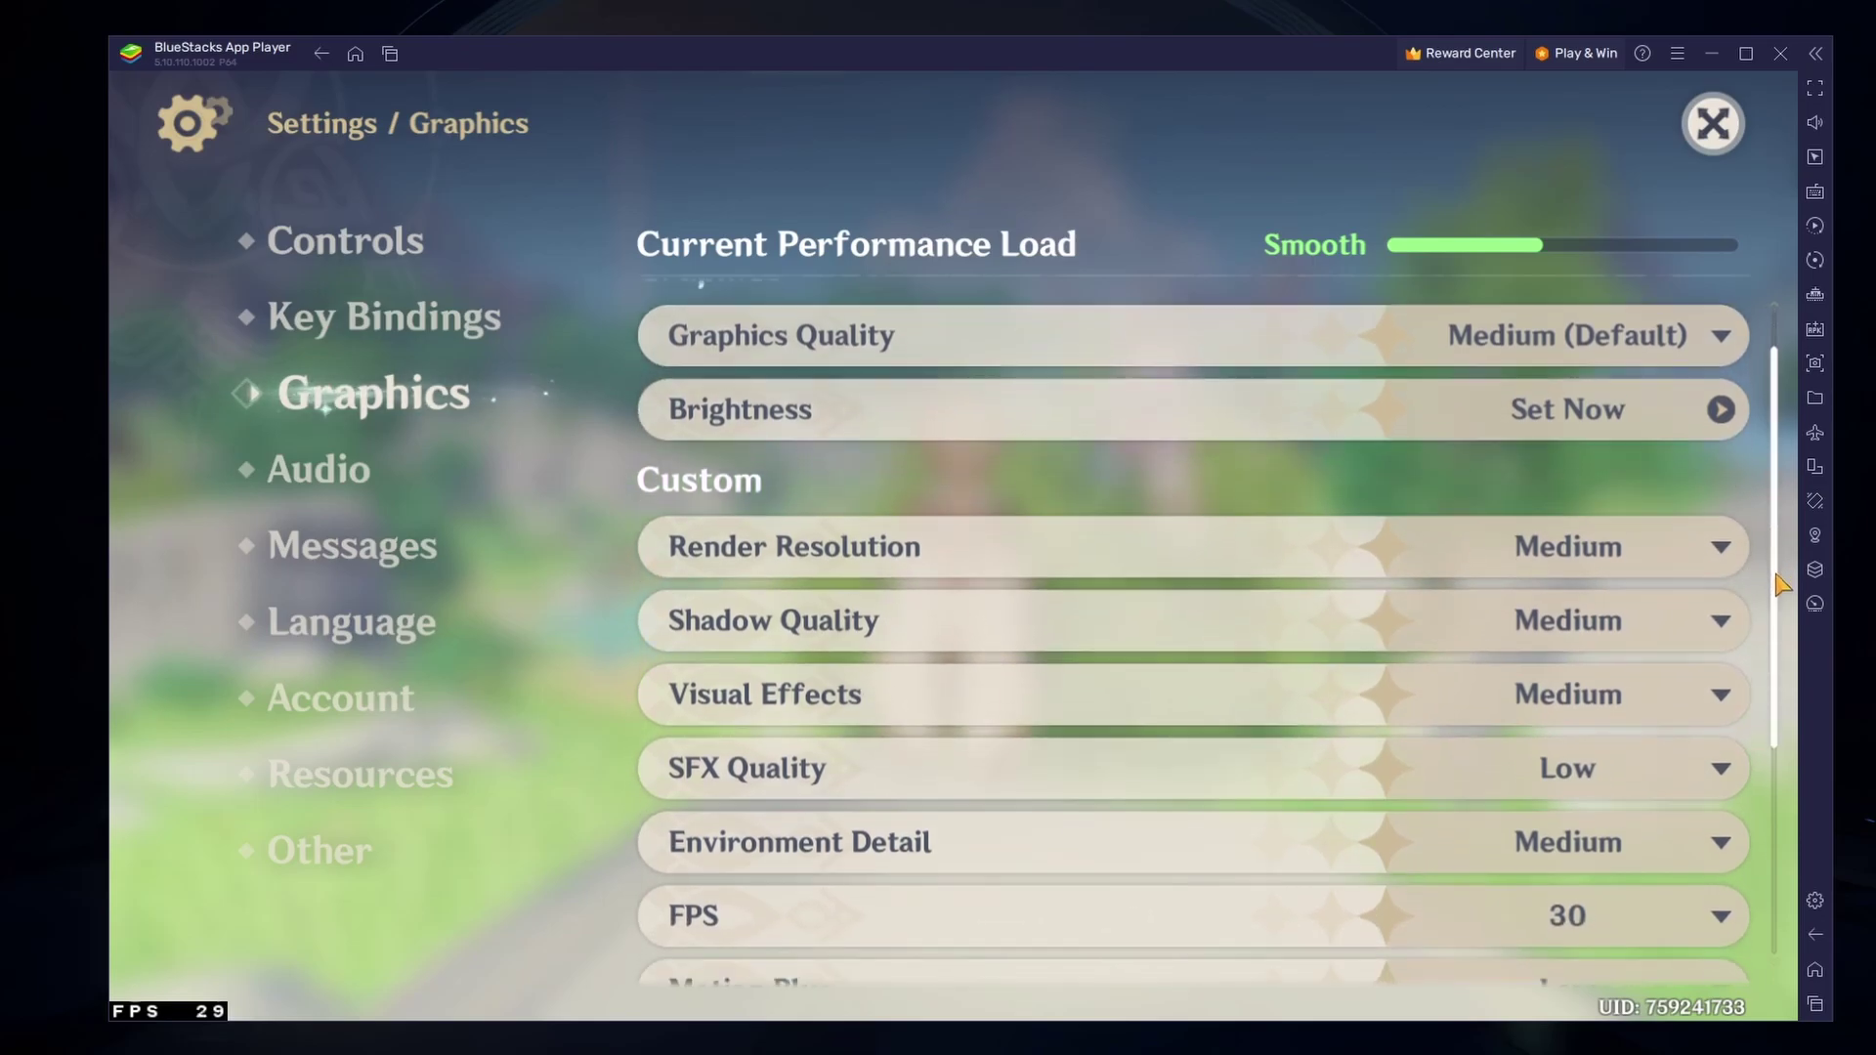
View the User Center page in the game's account settings, and leave the settings and menu to return to the game world.
{"action": "left_click", "coordinate": [338, 715]}
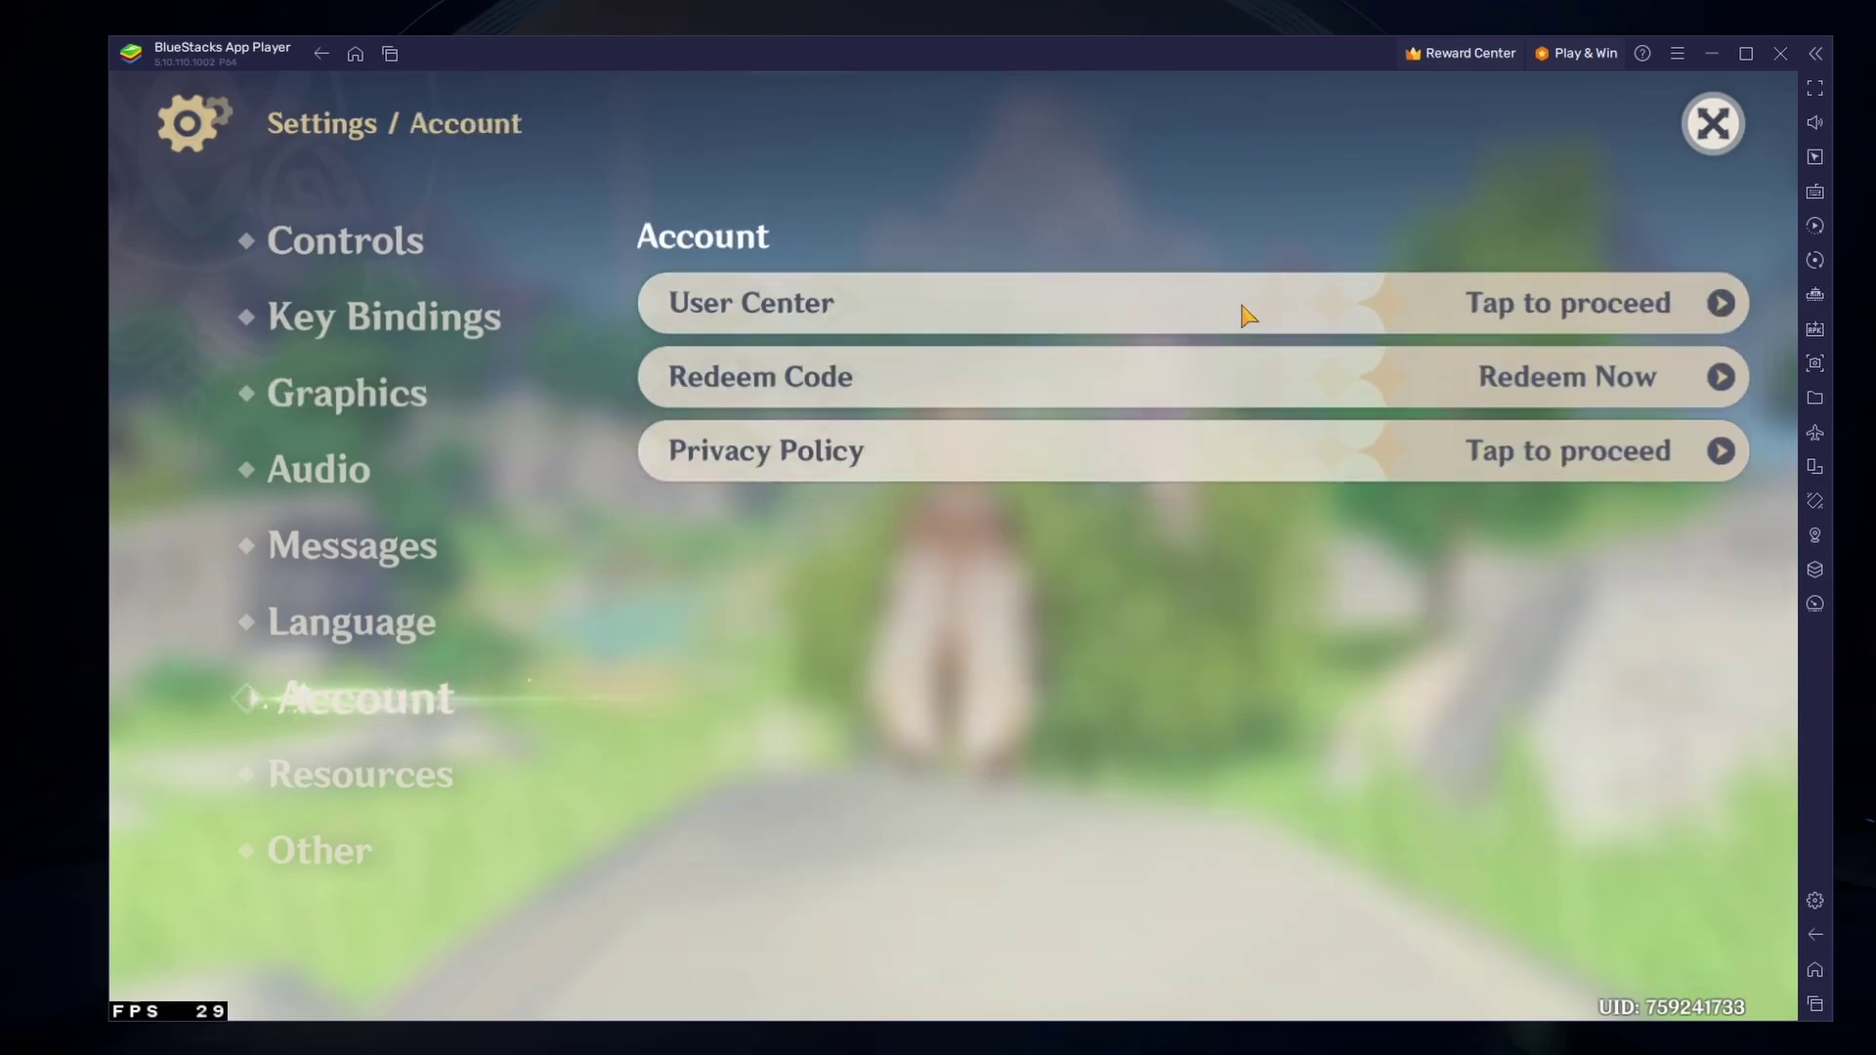
{"action": "left_click", "coordinate": [1597, 315]}
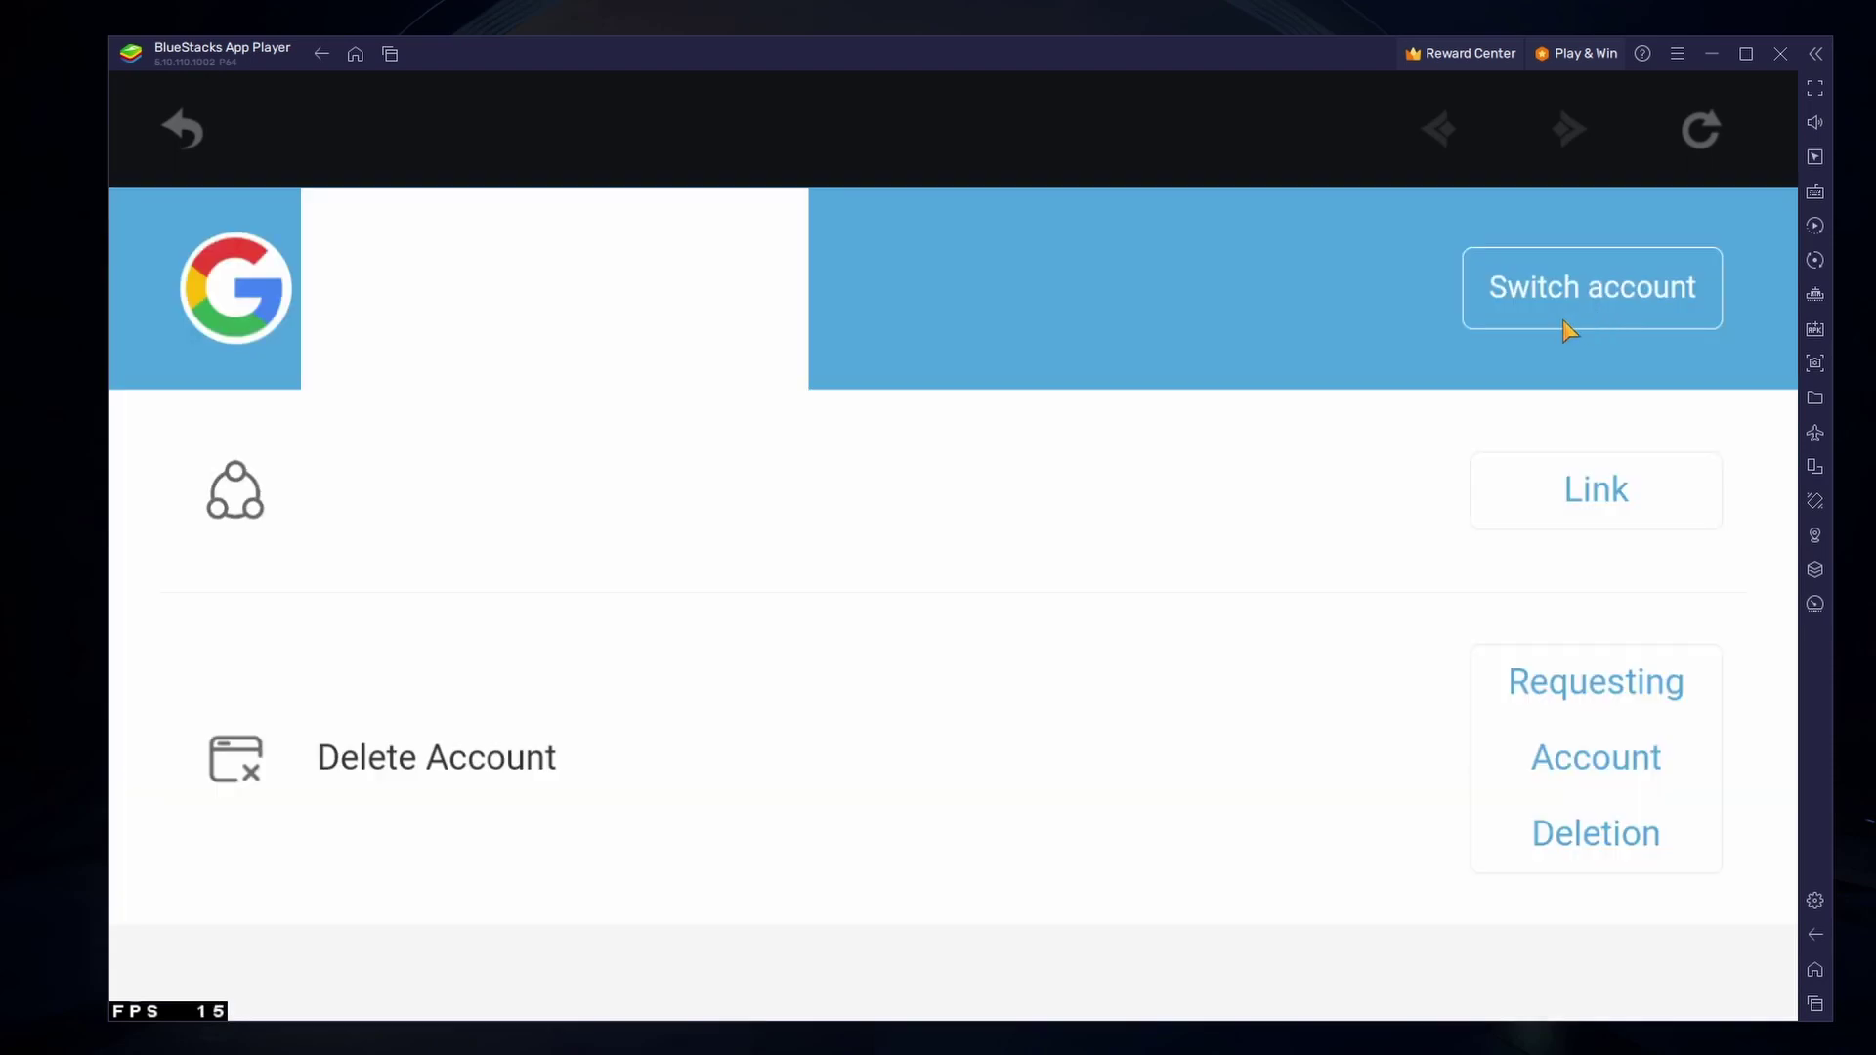
{"action": "left_click", "coordinate": [187, 115]}
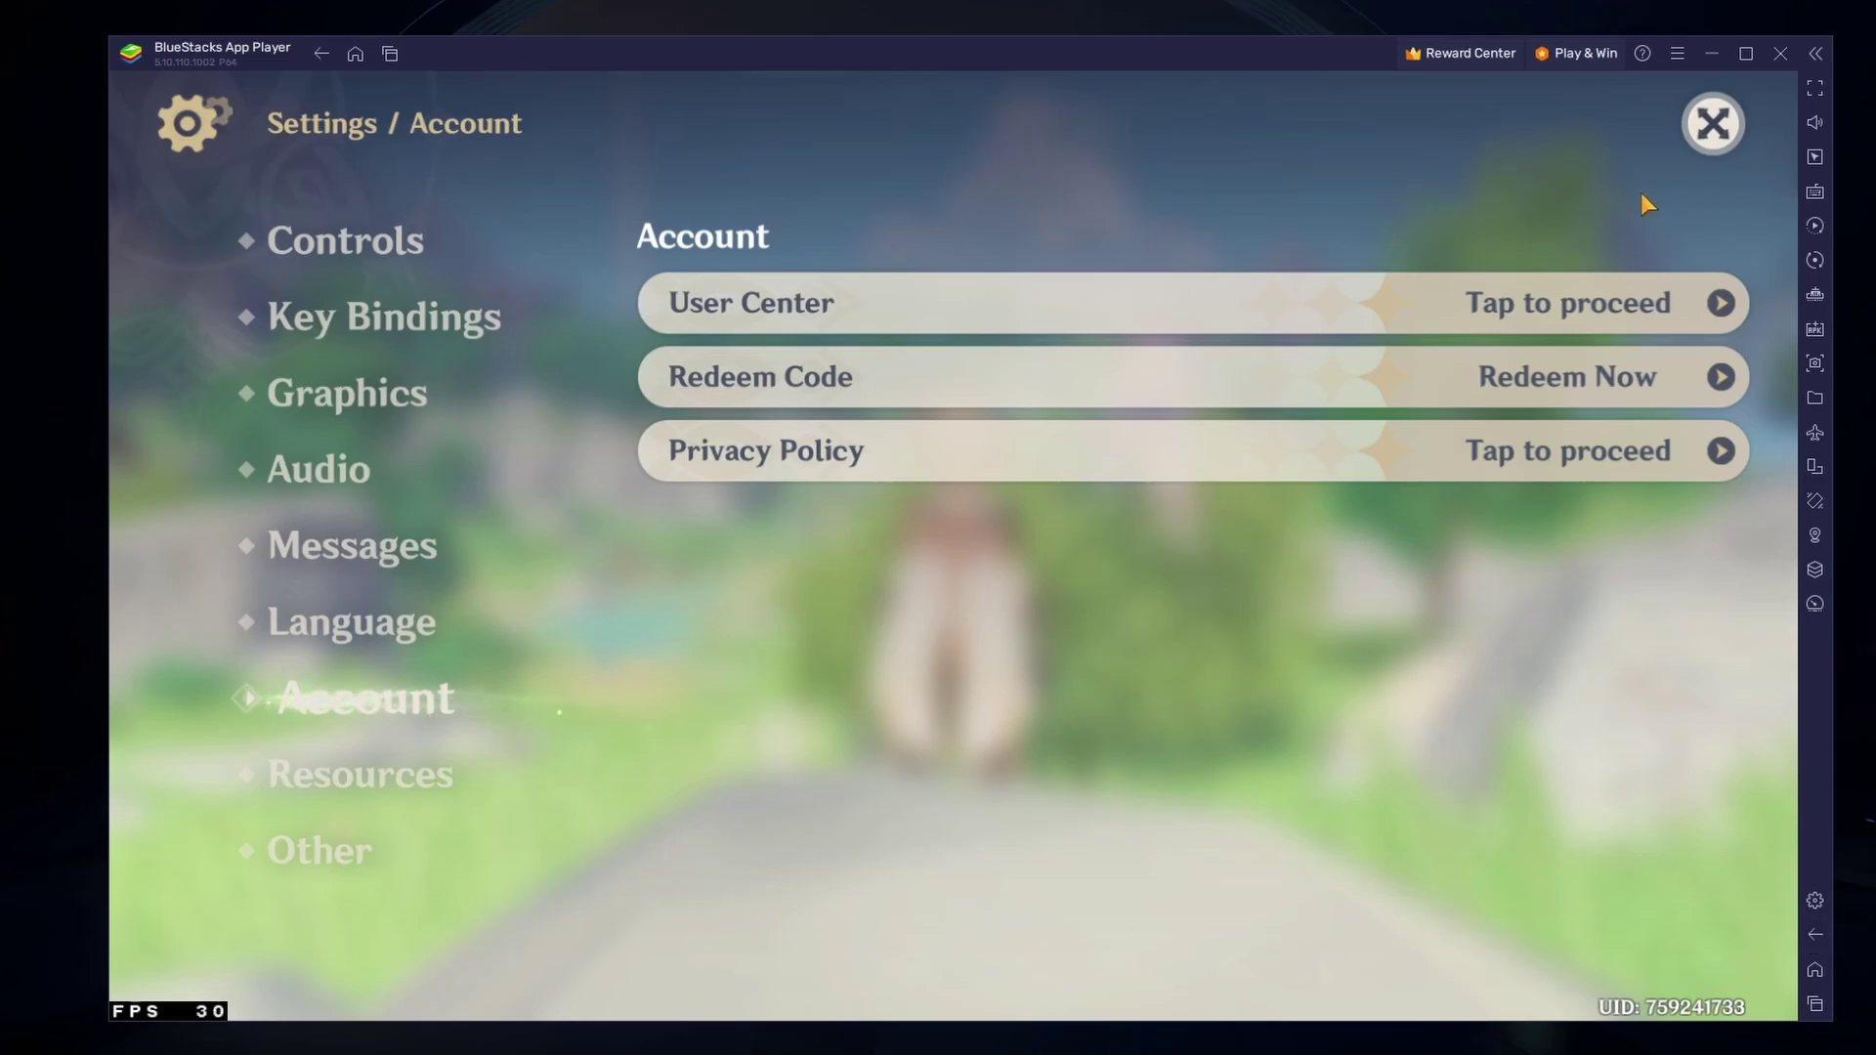
{"action": "left_click", "coordinate": [1712, 124]}
{"action": "key", "text": "Escape"}
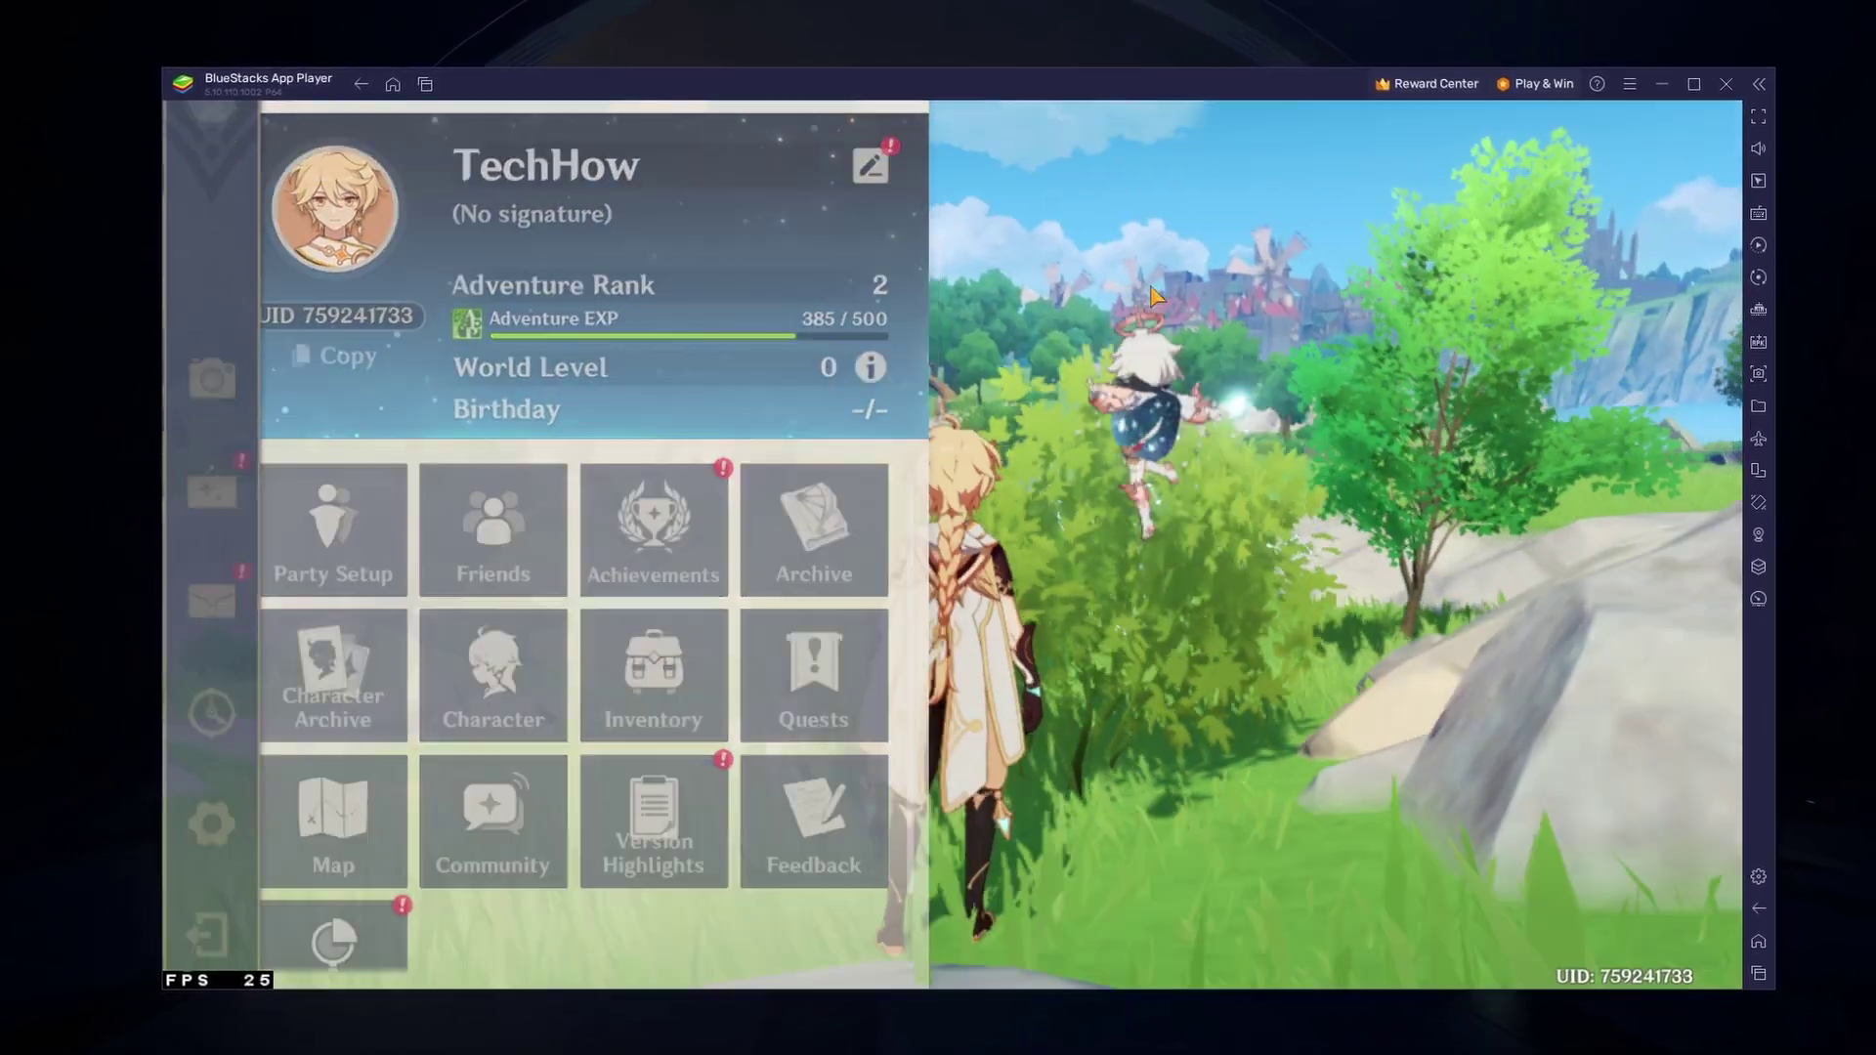
{"action": "key", "text": "Escape"}
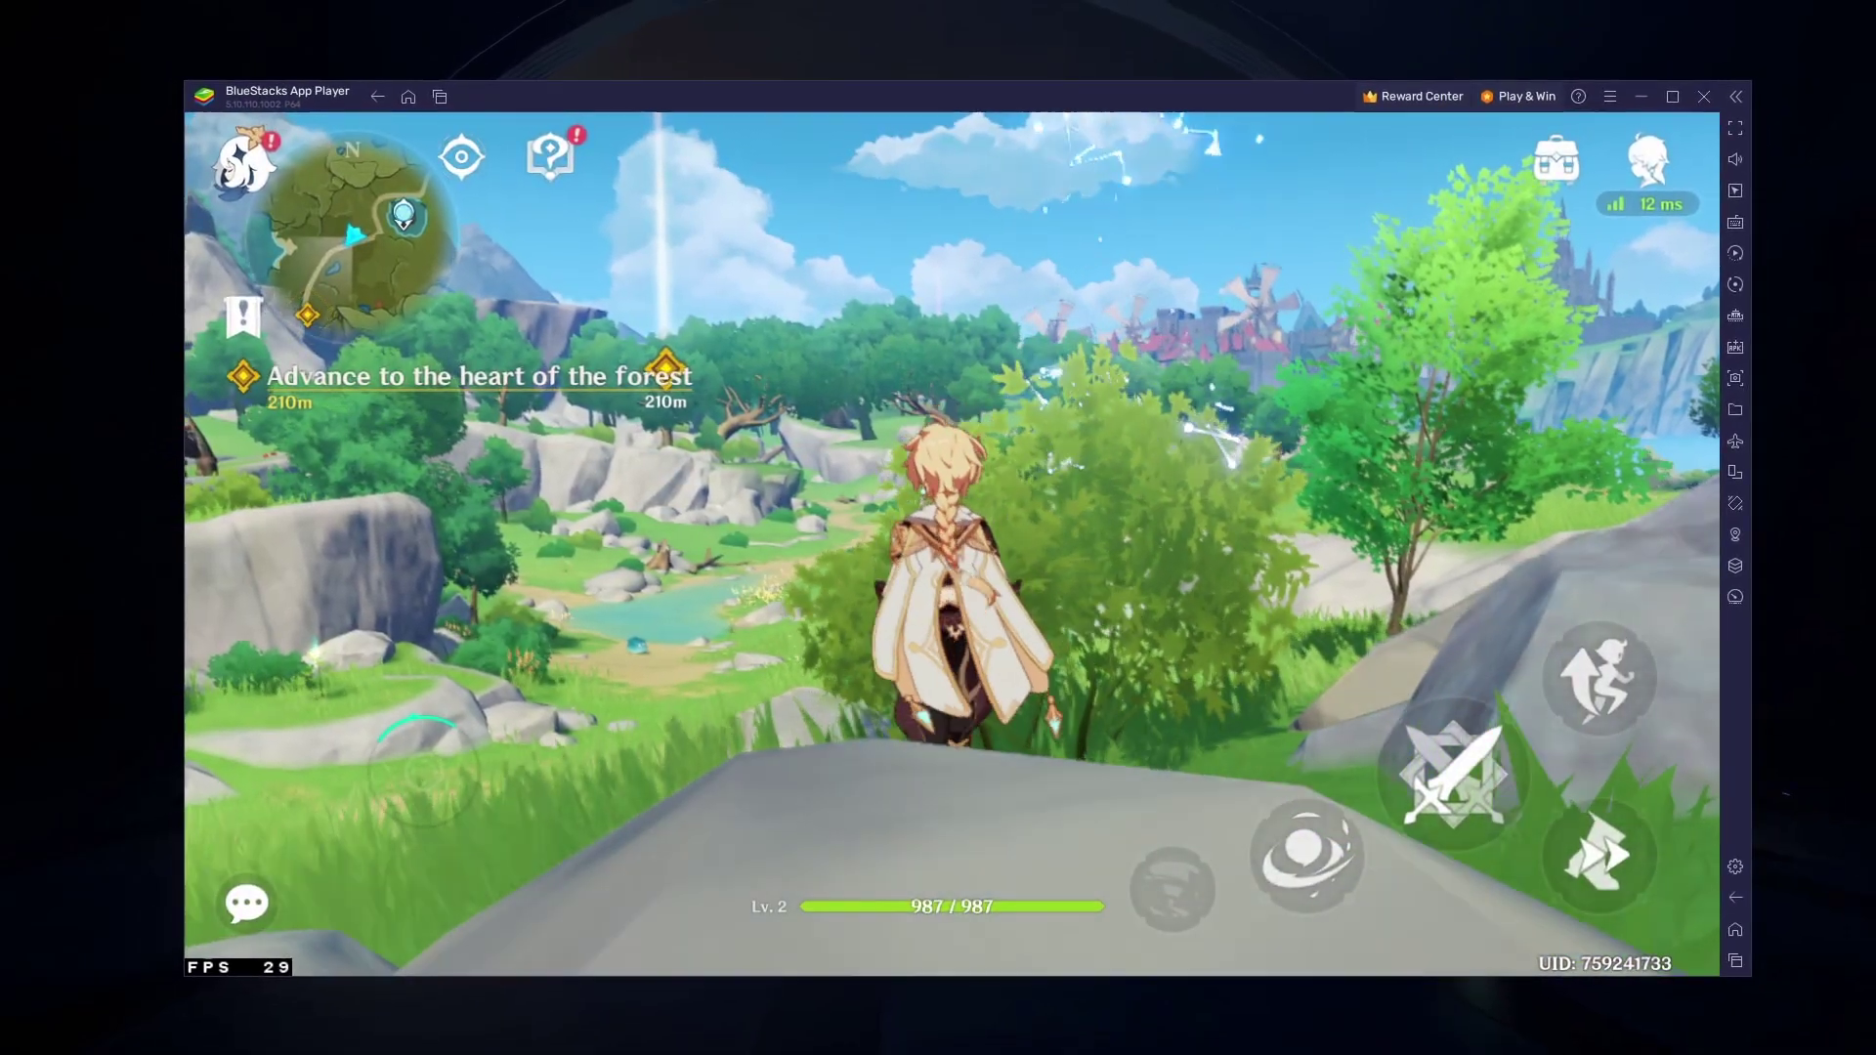
Run the character forward through the grass and down the path toward the forest quest marker, sprinting part of the way.
{"action": "key", "text": "w"}
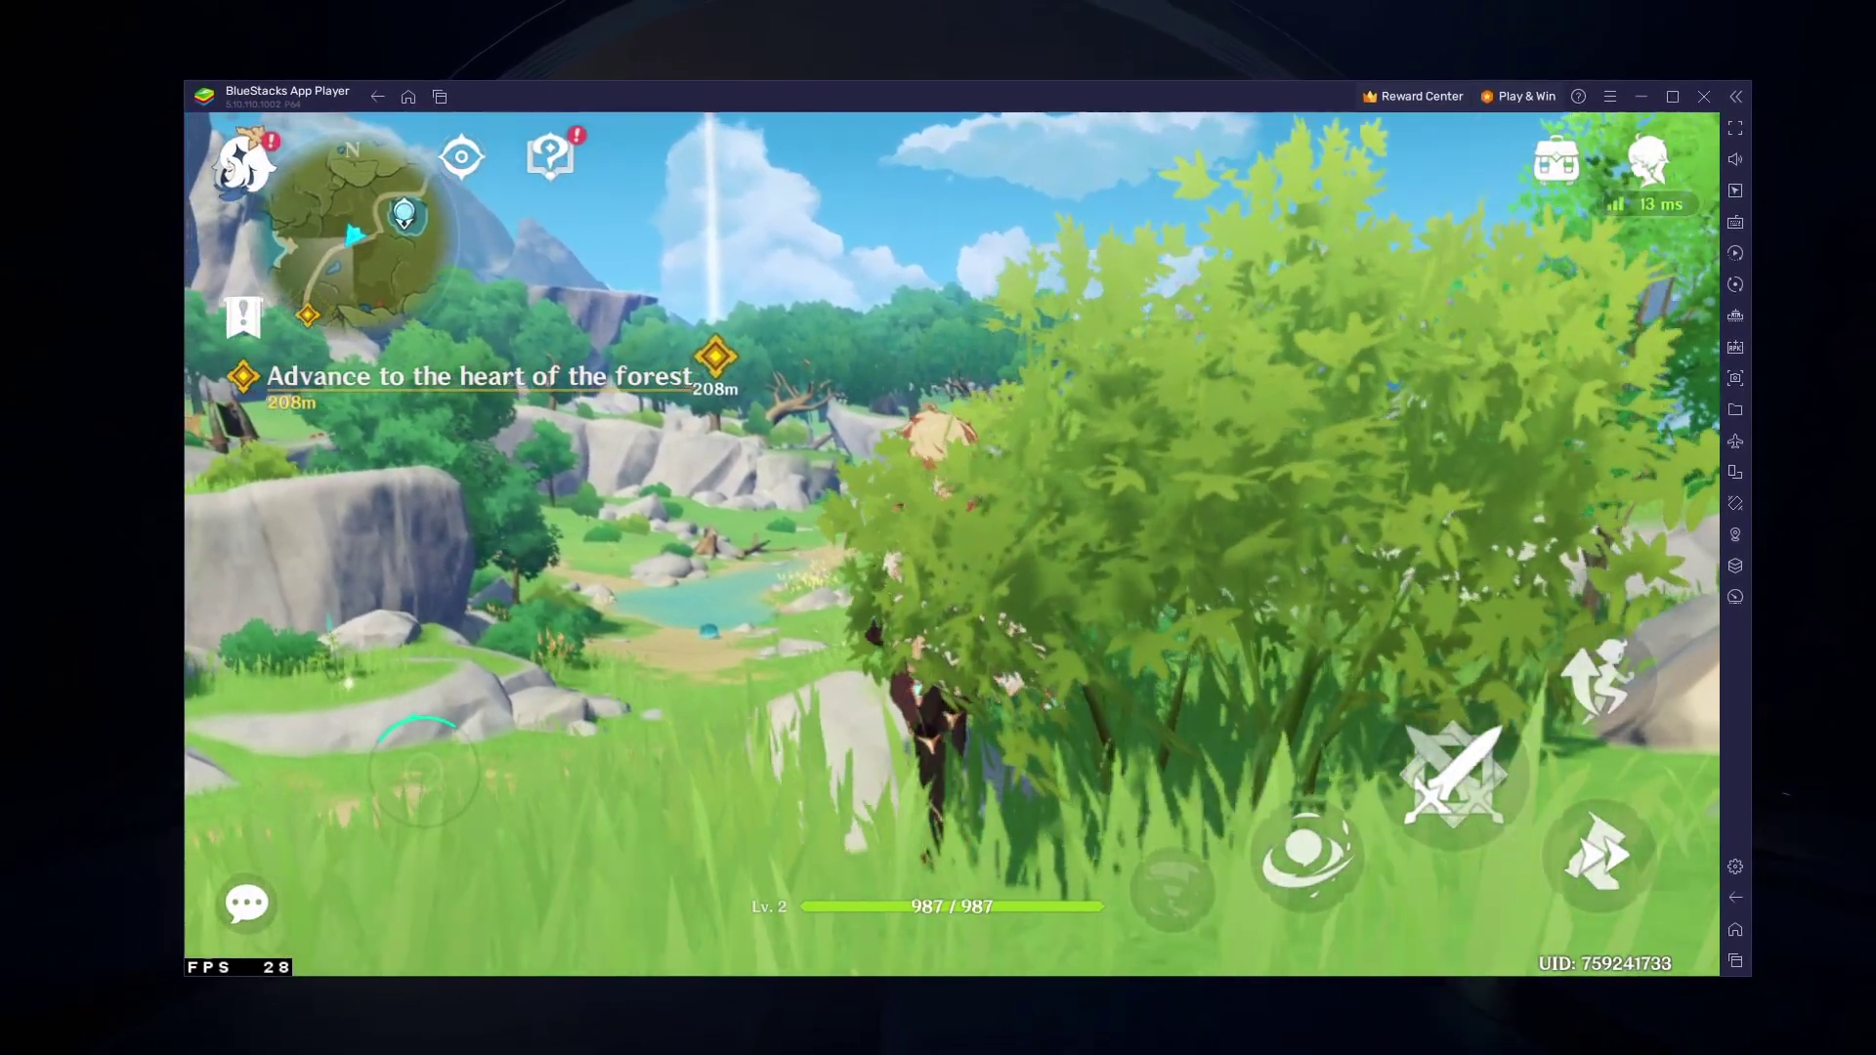
{"action": "key", "text": "w"}
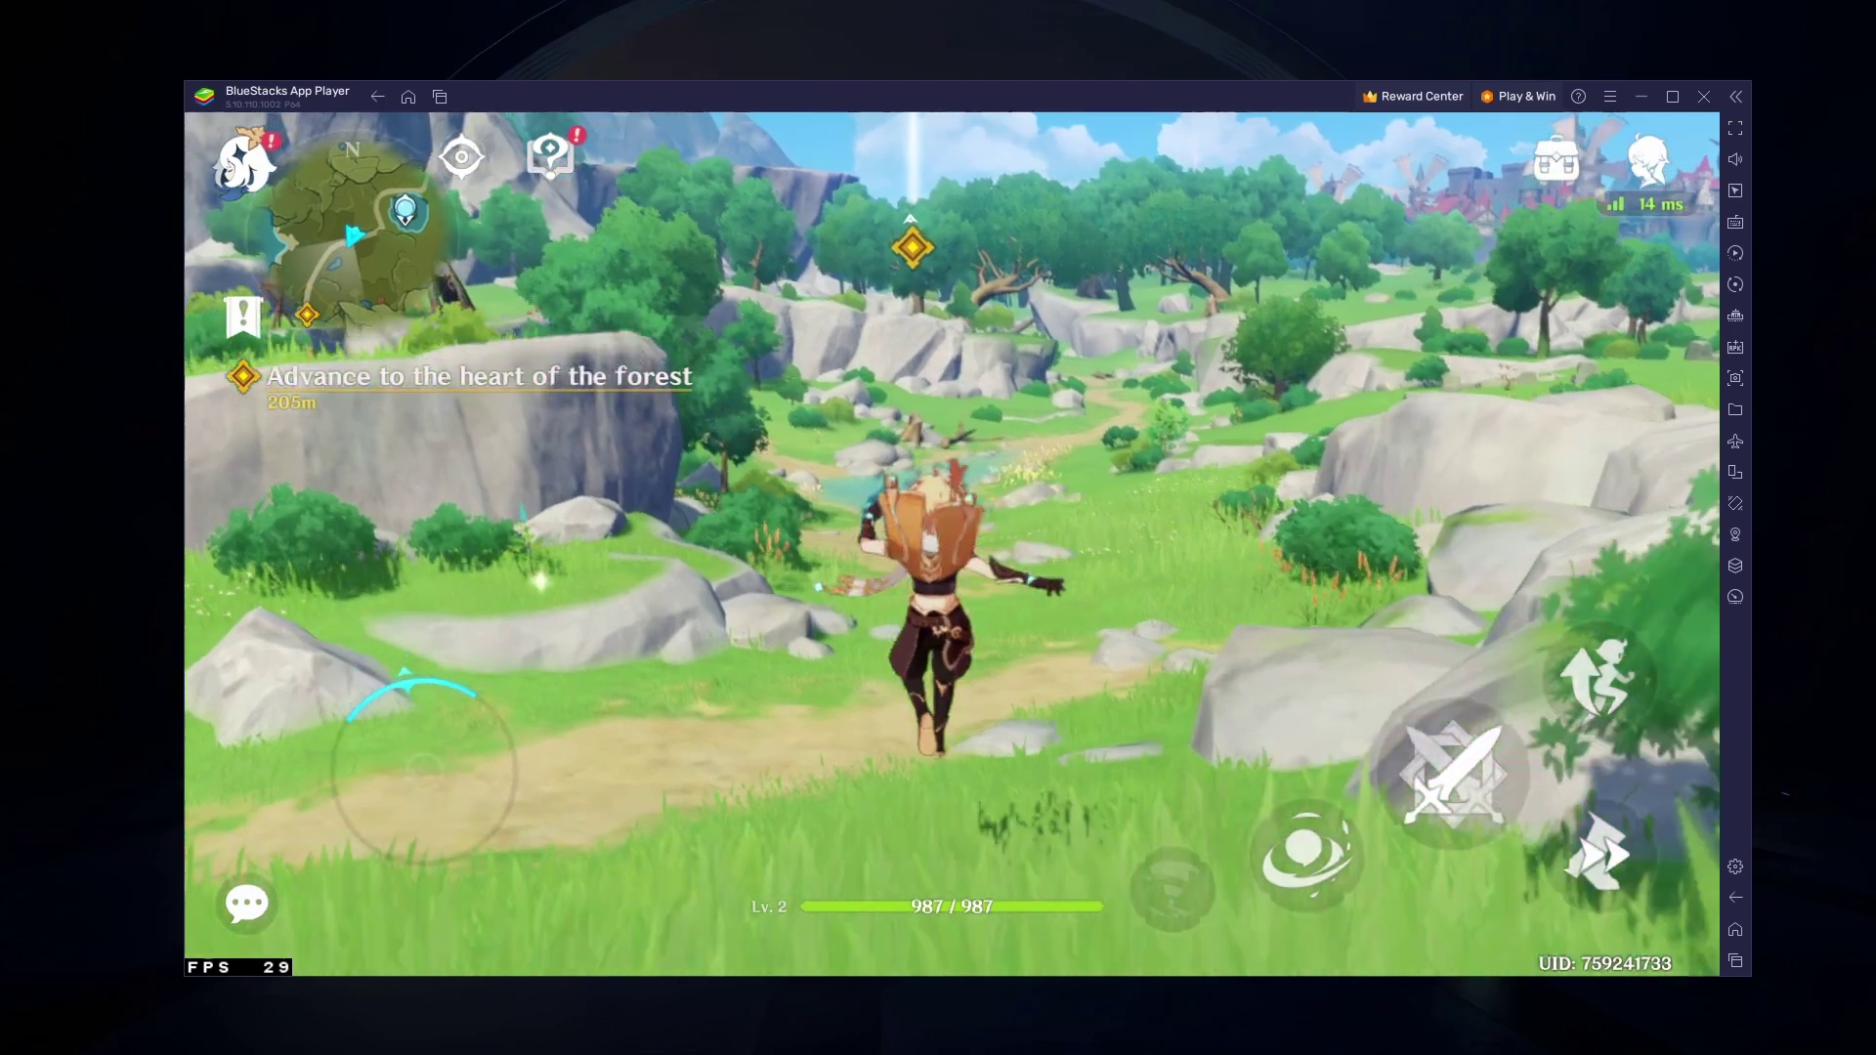
{"action": "key", "text": "w"}
{"action": "key", "text": "shift"}
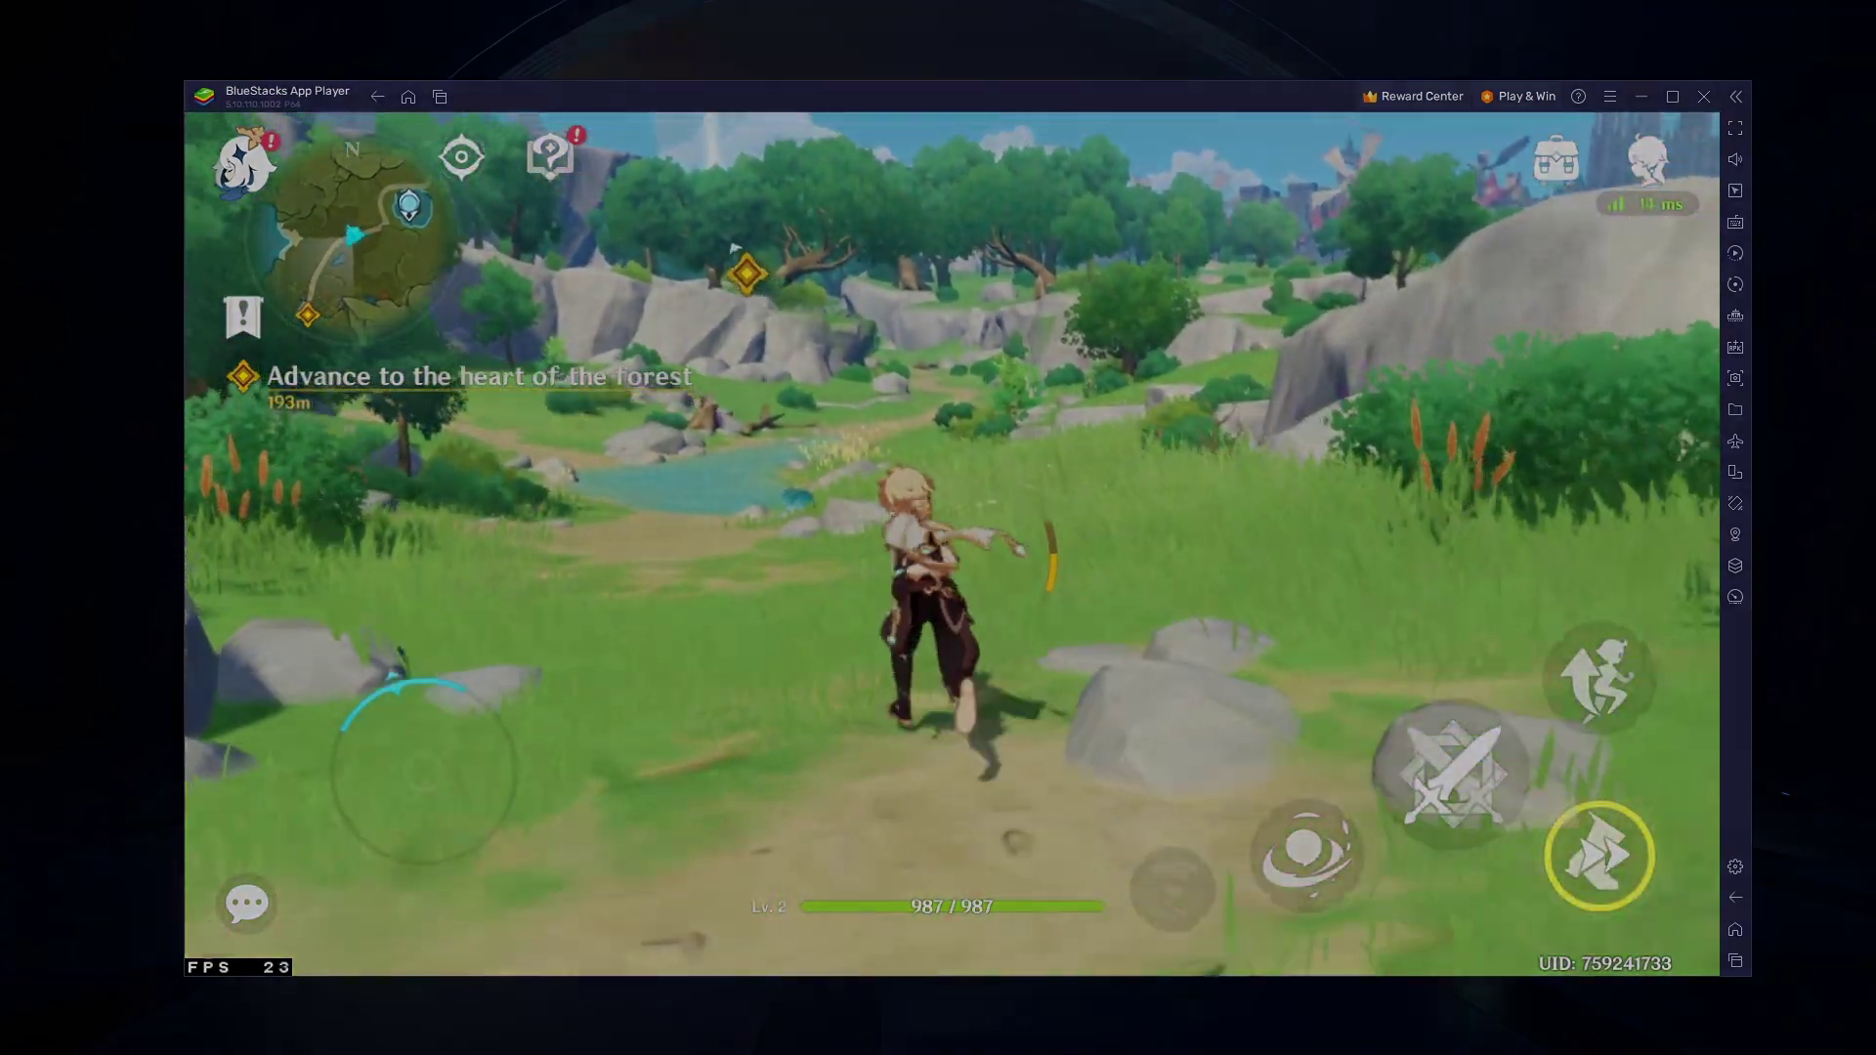
{"action": "key", "text": "w"}
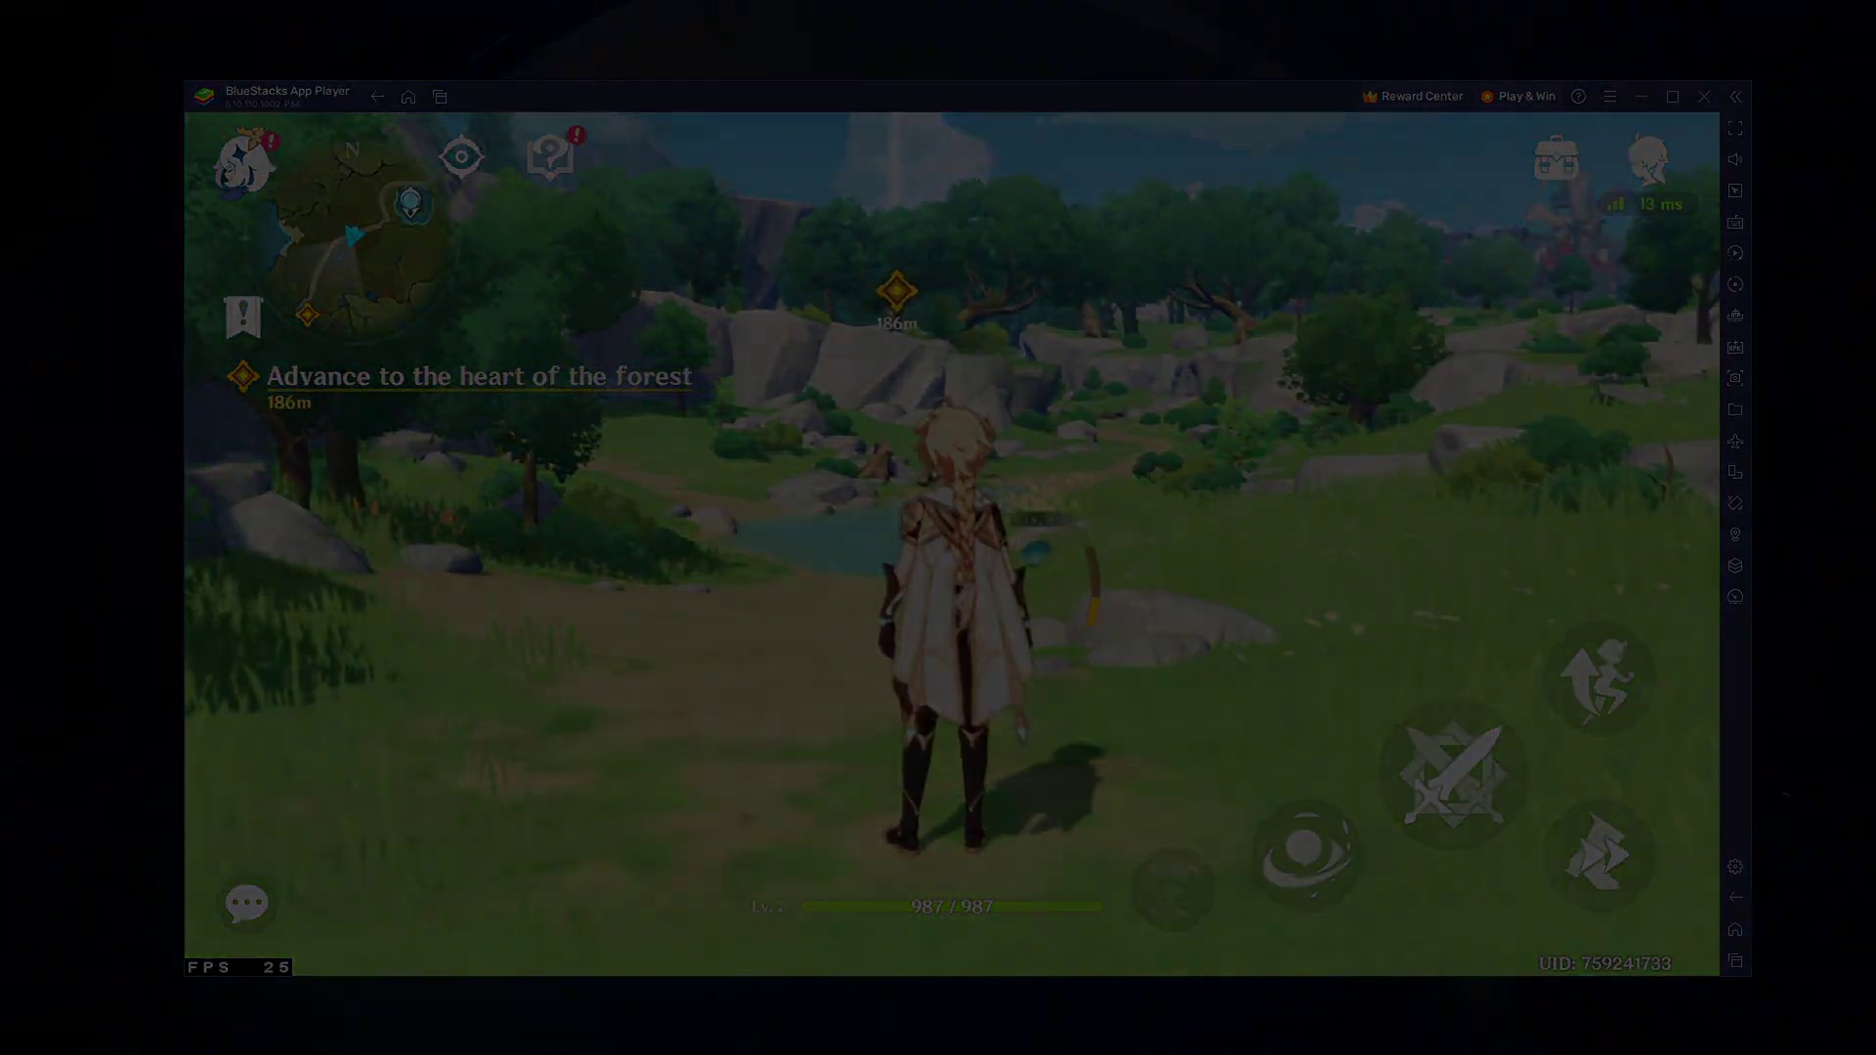